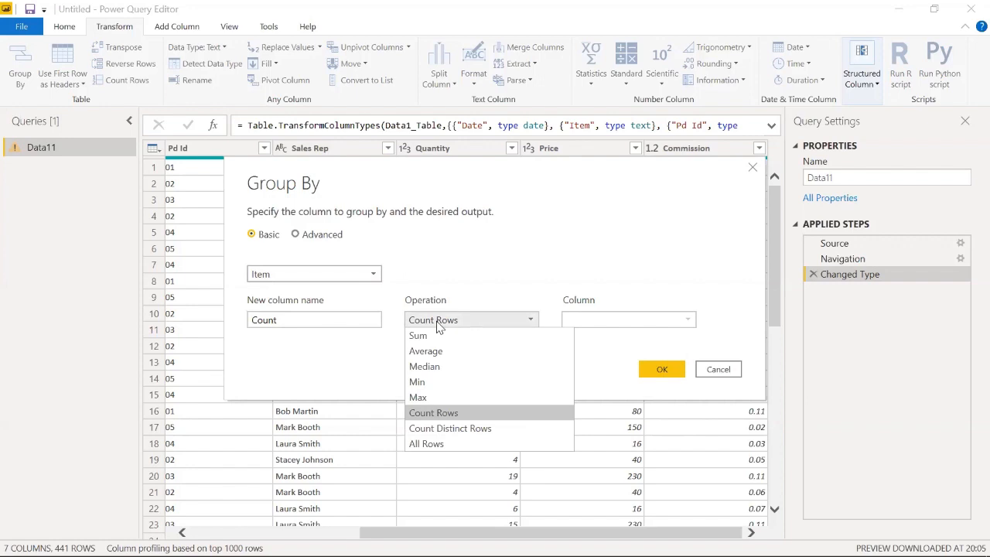
Group the rows by Item with the median of Price, and remove that grouping from the query
left_click(436, 369)
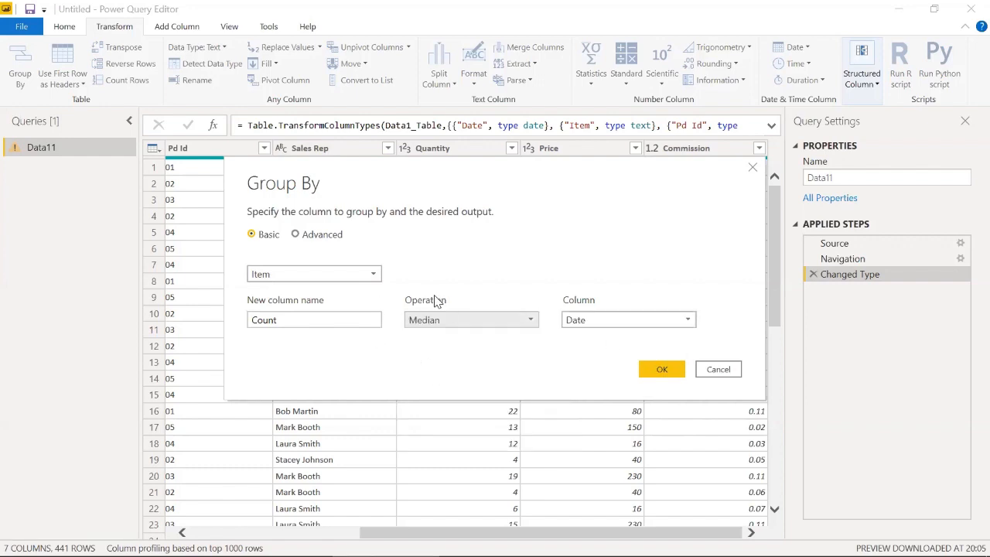
left_click(656, 323)
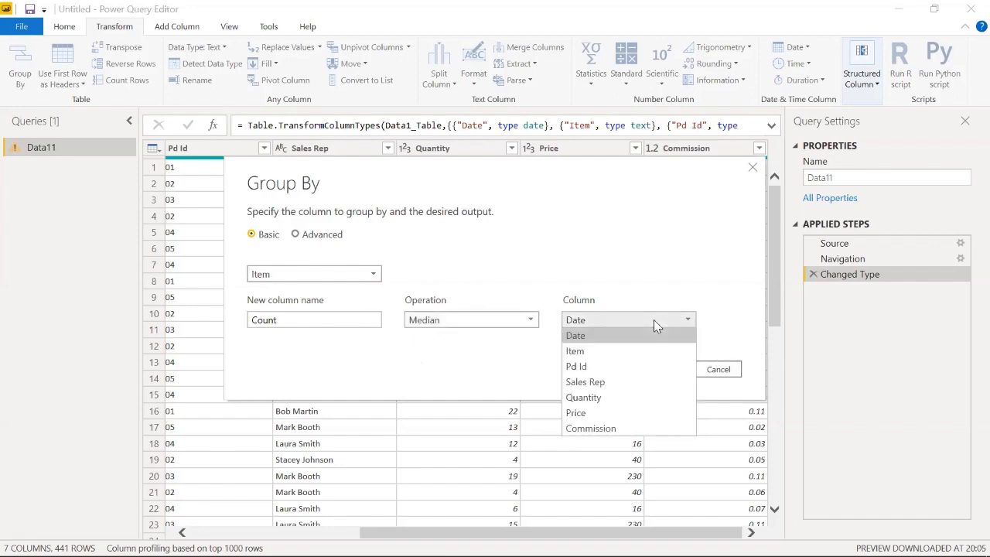
left_click(593, 413)
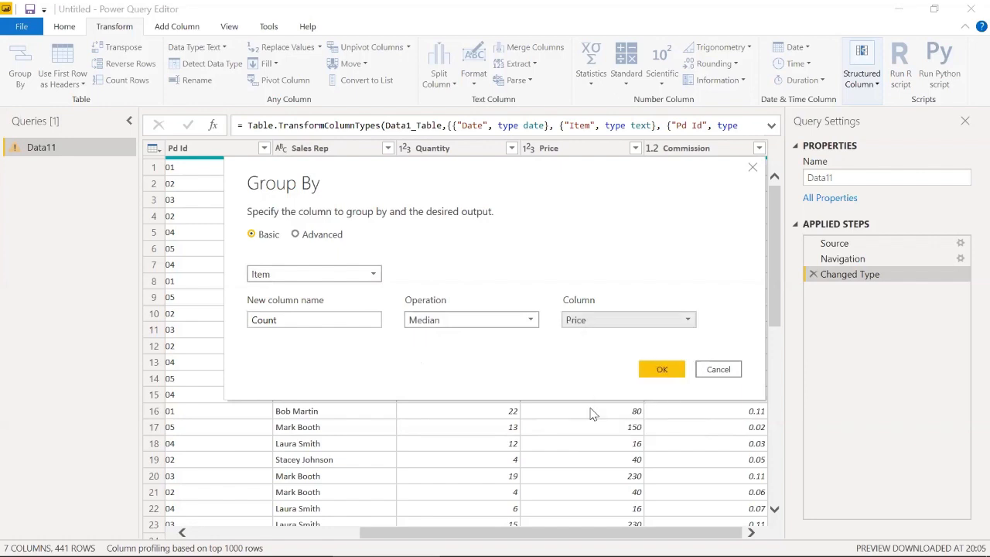
left_click(661, 370)
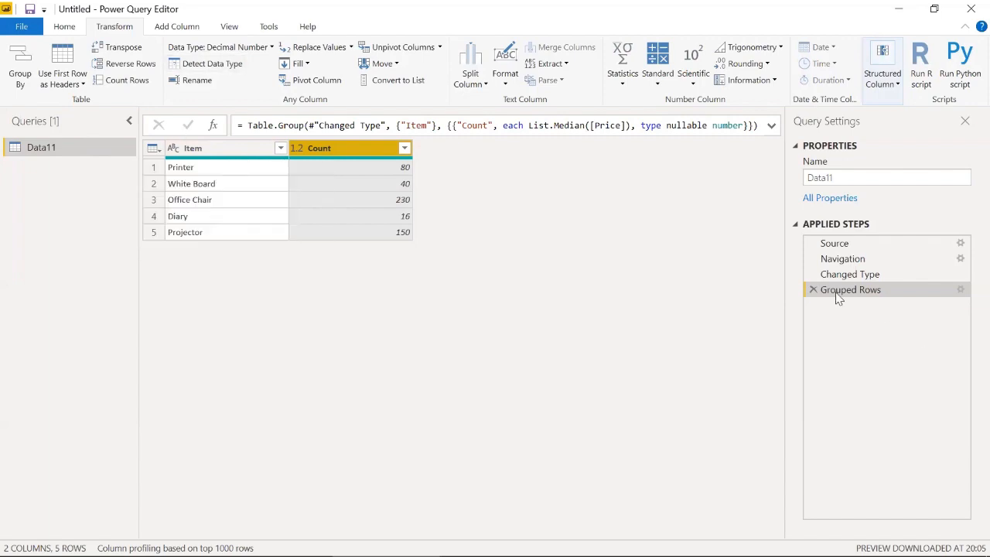
left_click(813, 290)
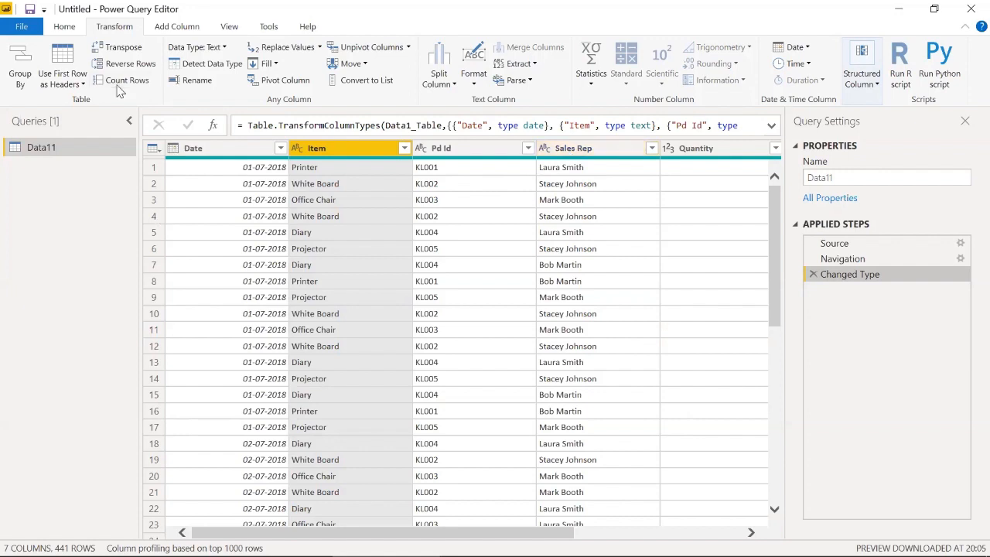
Group the rows by Item with the sum of Quantity in the Count column
left_click(22, 70)
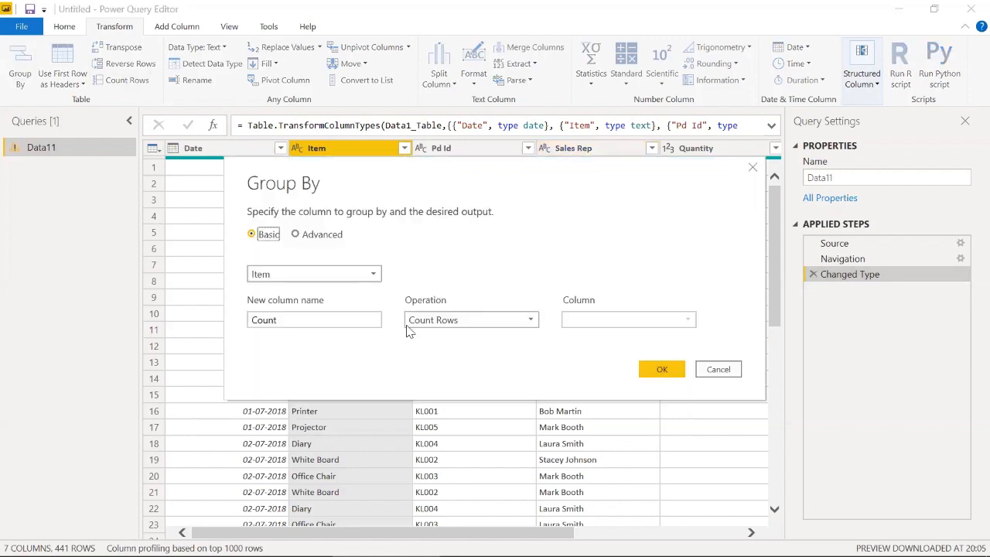
left_click(447, 317)
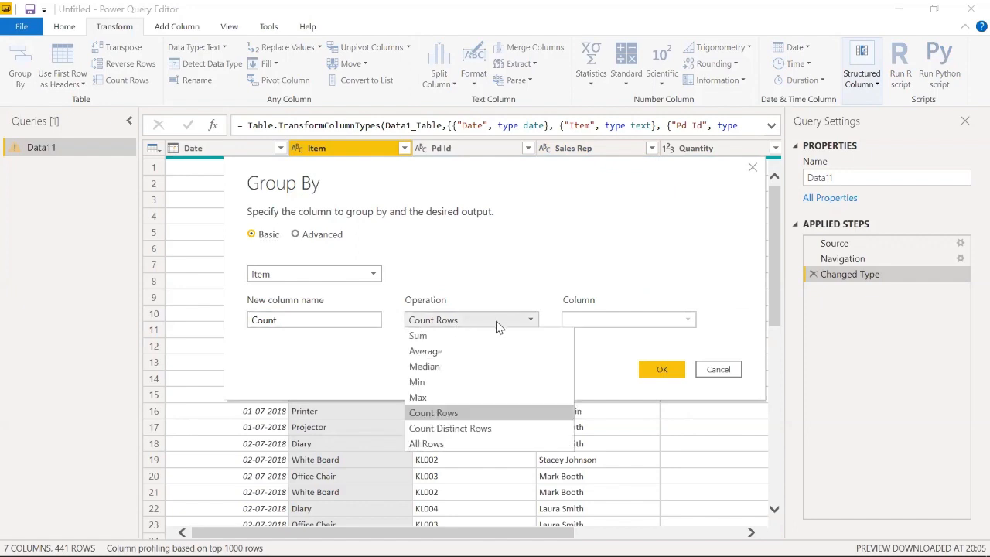
left_click(445, 336)
left_click(614, 320)
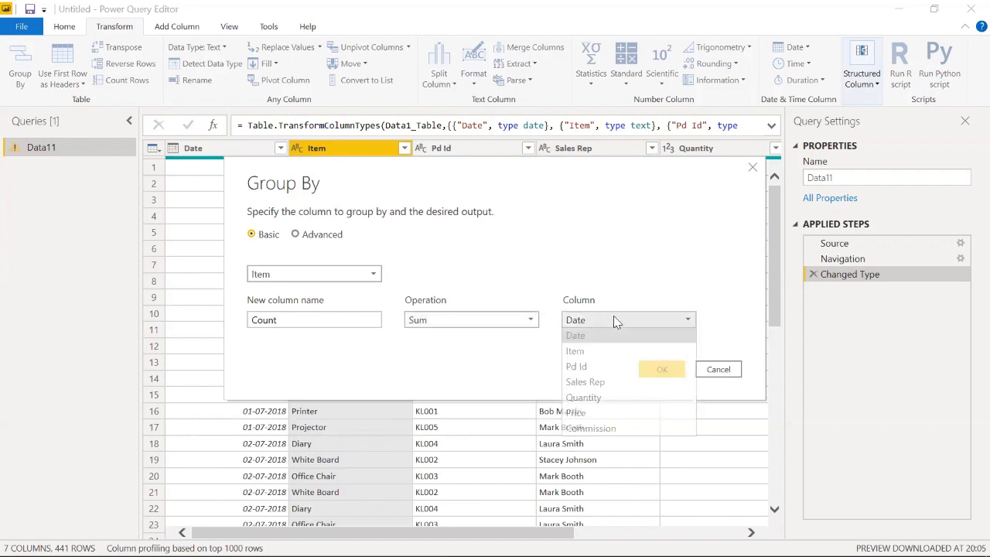
left_click(585, 398)
left_click(642, 372)
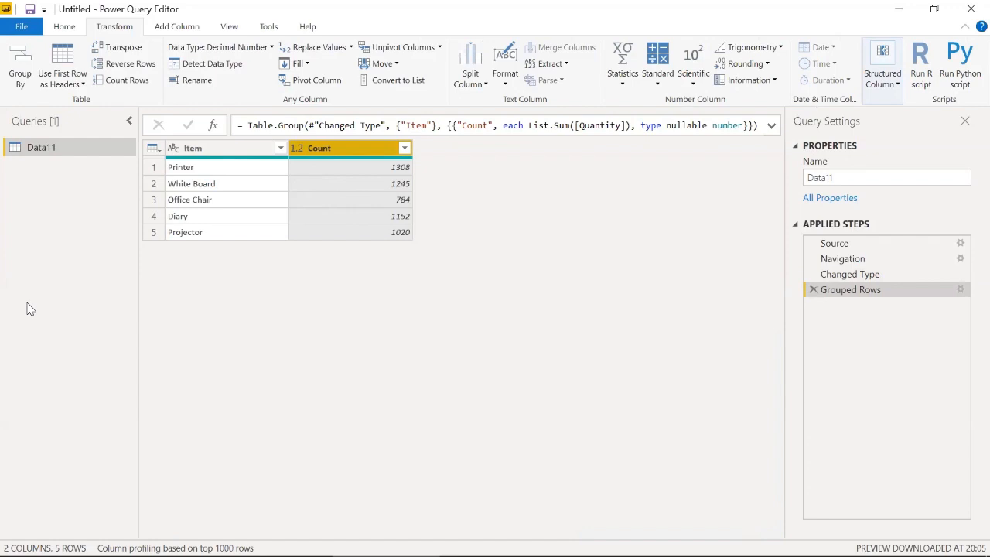
Group the summarized table again by Item with the average of Count, and remove both groupings from the query
left_click(20, 64)
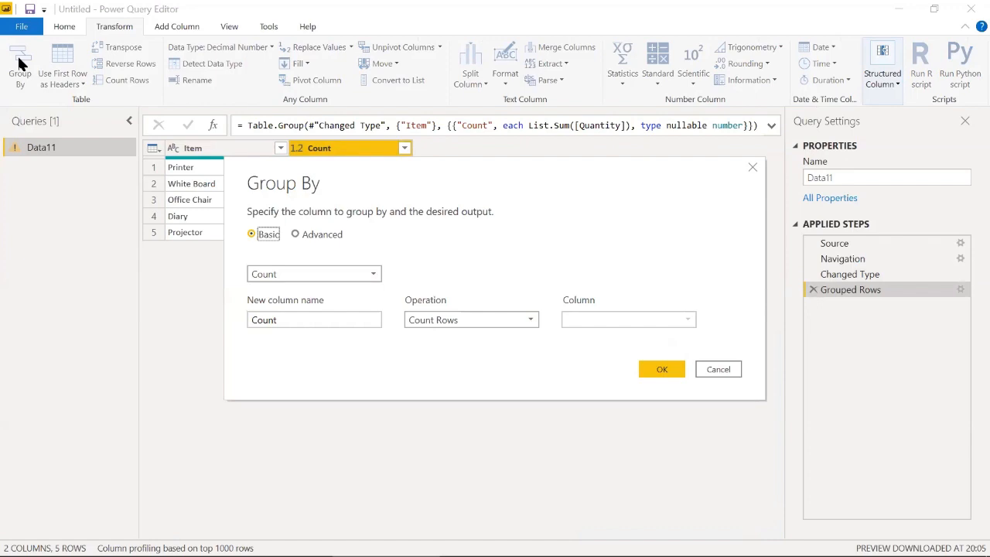
left_click(292, 275)
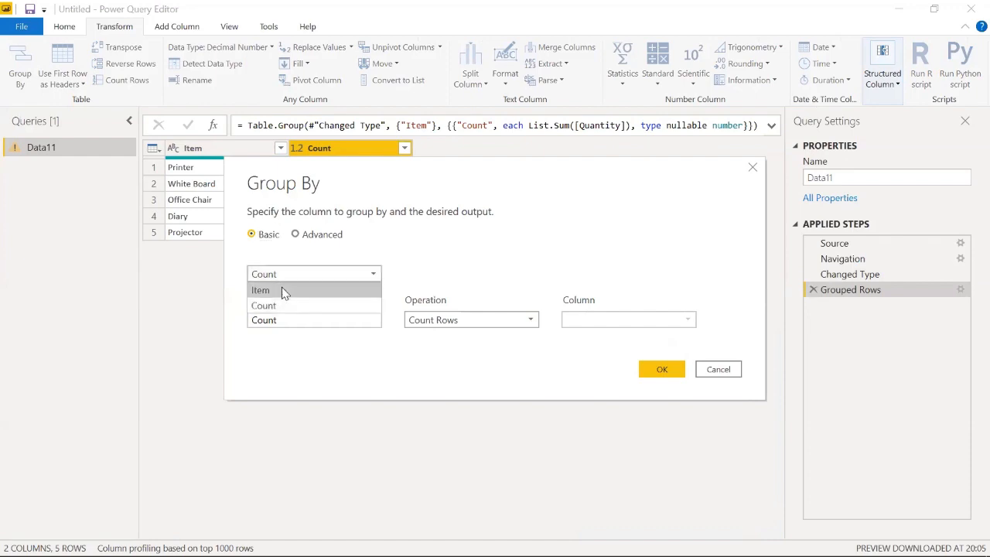
left_click(284, 291)
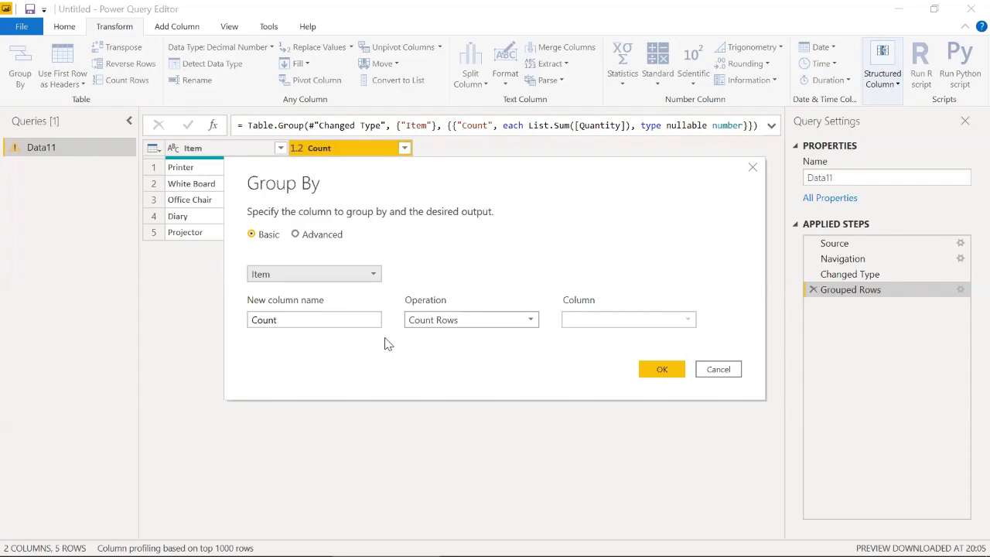
left_click(307, 316)
left_click(510, 324)
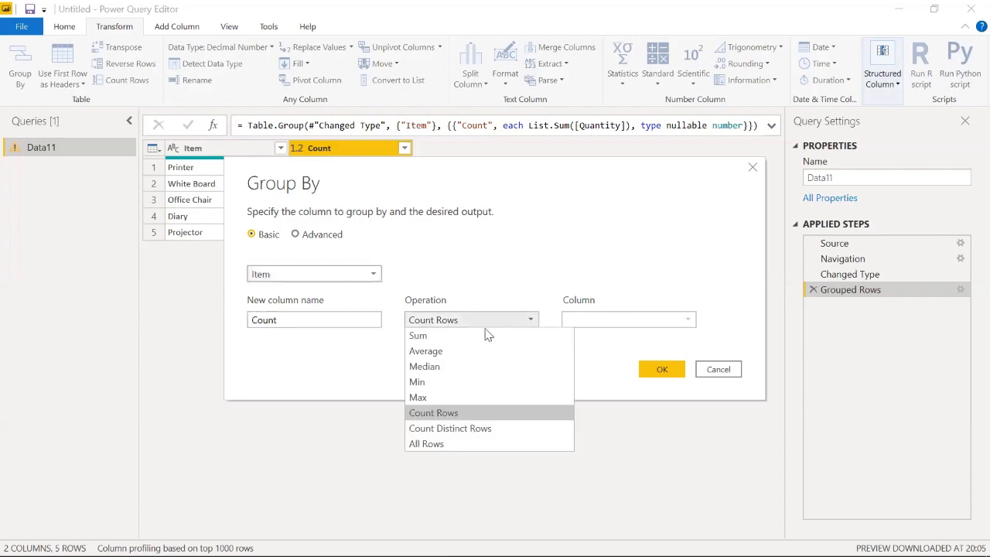
left_click(427, 351)
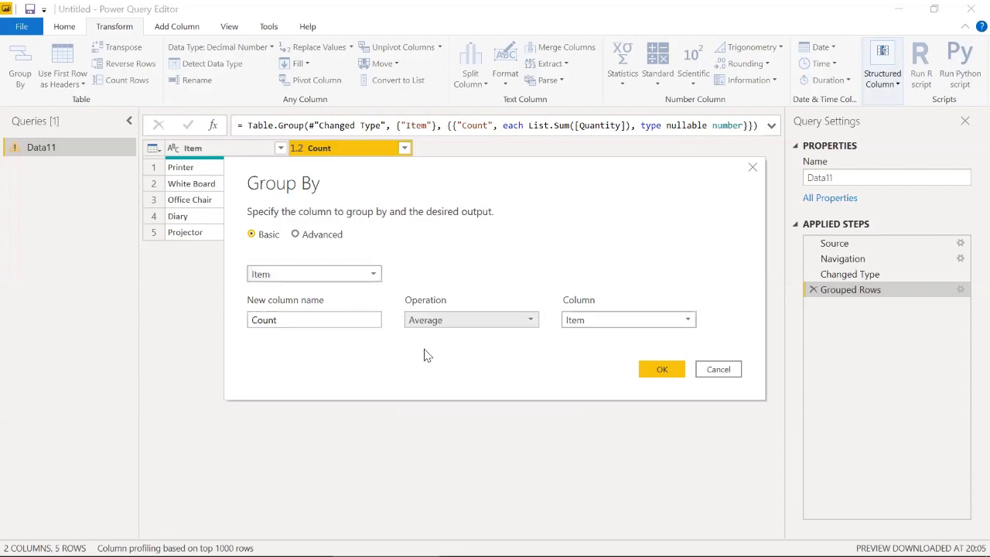
left_click(635, 313)
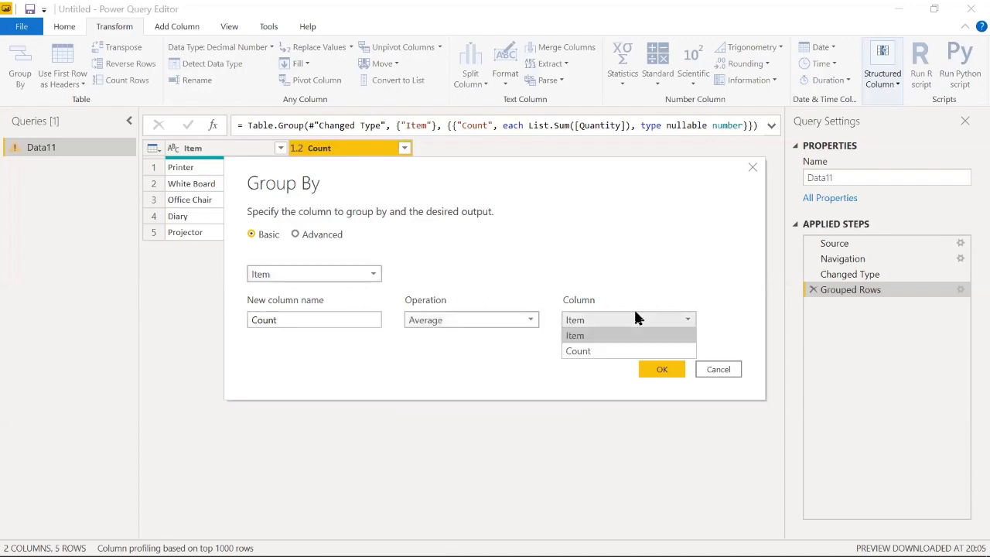
left_click(578, 352)
left_click(655, 369)
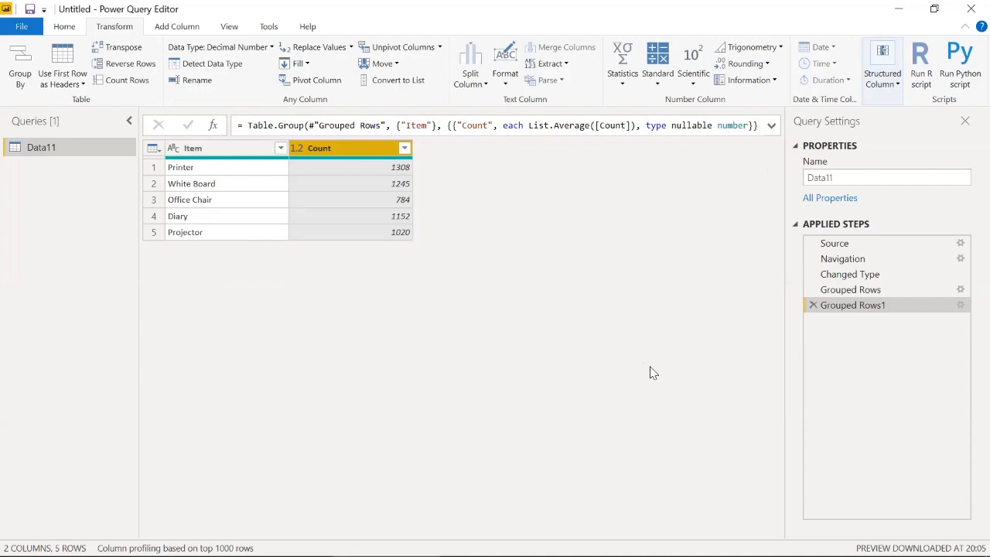
left_click(813, 306)
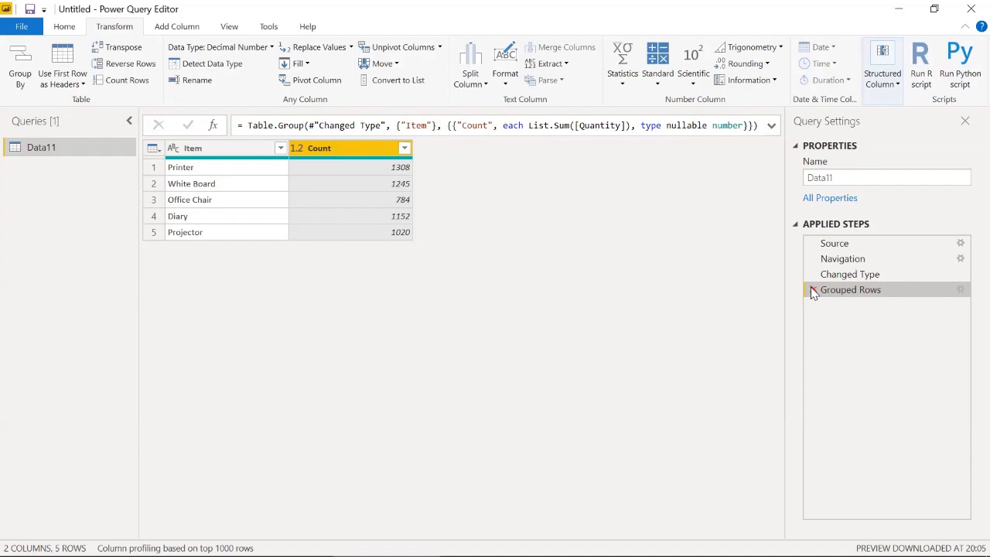
left_click(813, 292)
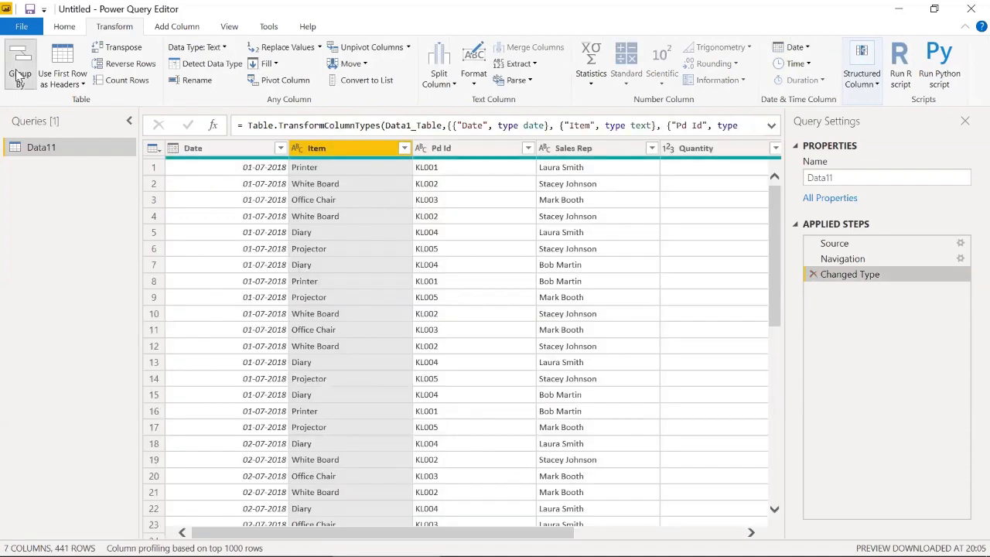
Apply an advanced grouping by Item and Quantity, with the sum of Quantity in the Count column
left_click(19, 75)
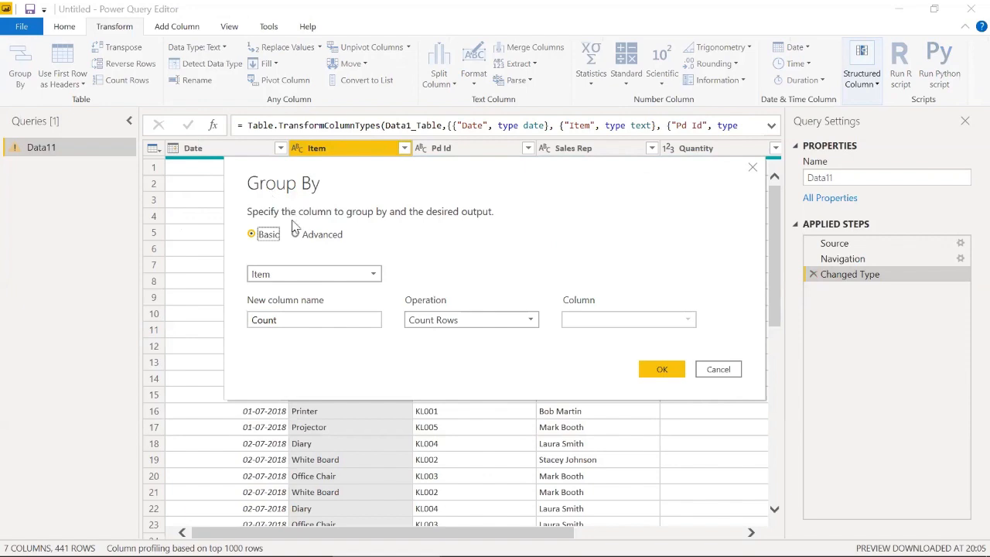
left_click(297, 235)
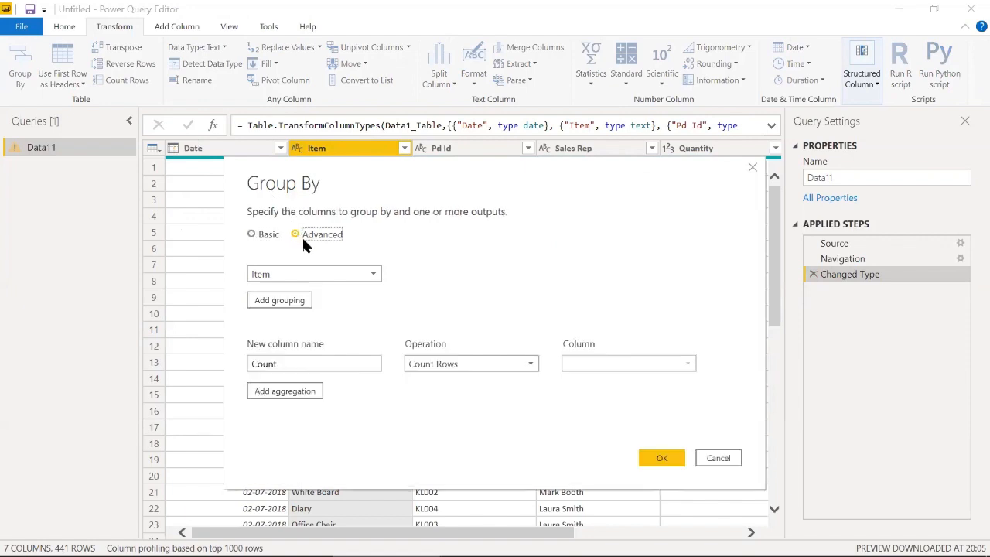
left_click(280, 300)
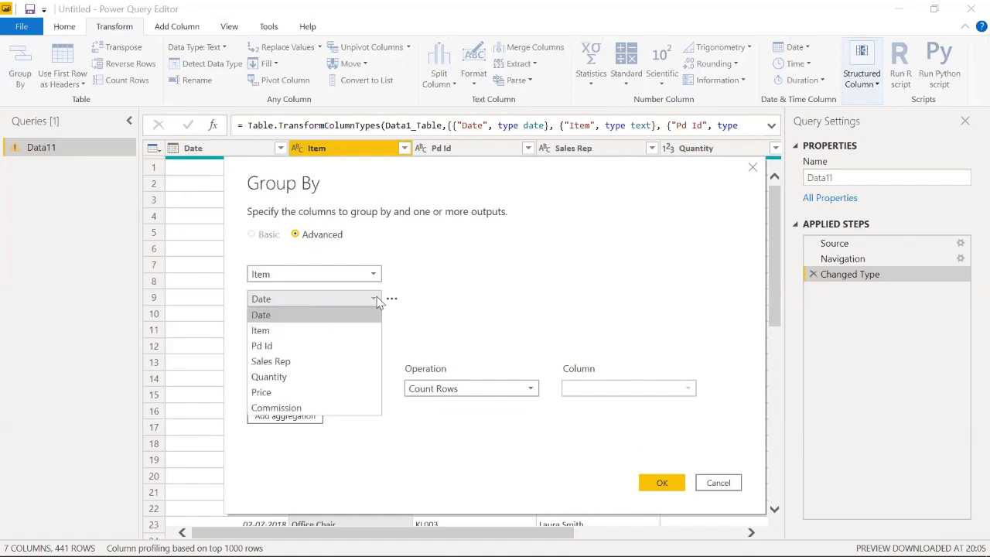
left_click(270, 379)
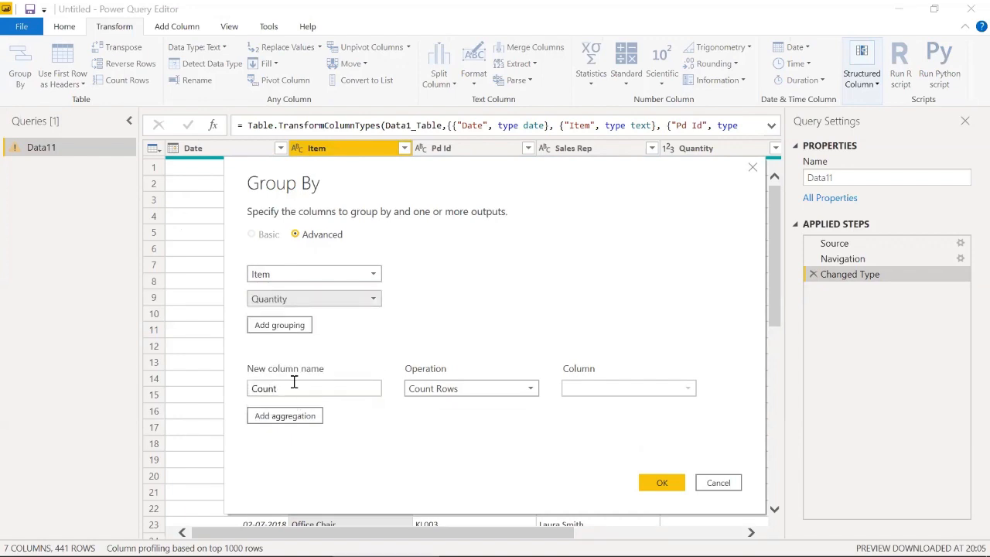
left_click(301, 385)
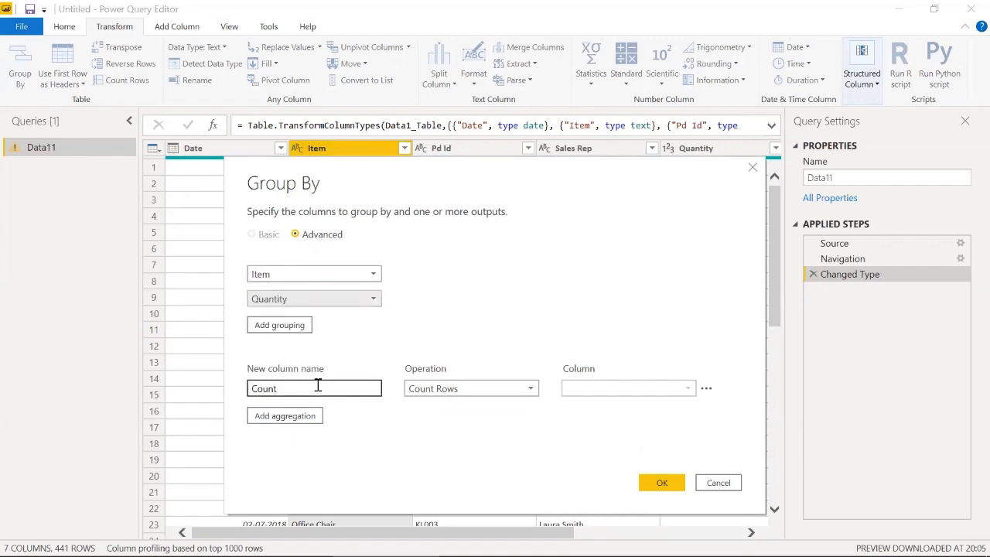
left_click(426, 390)
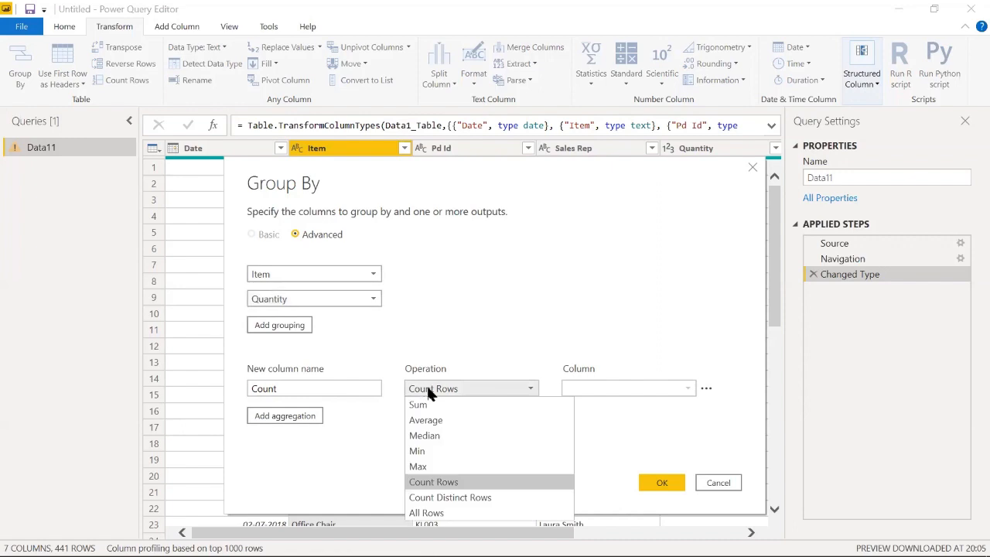
left_click(425, 405)
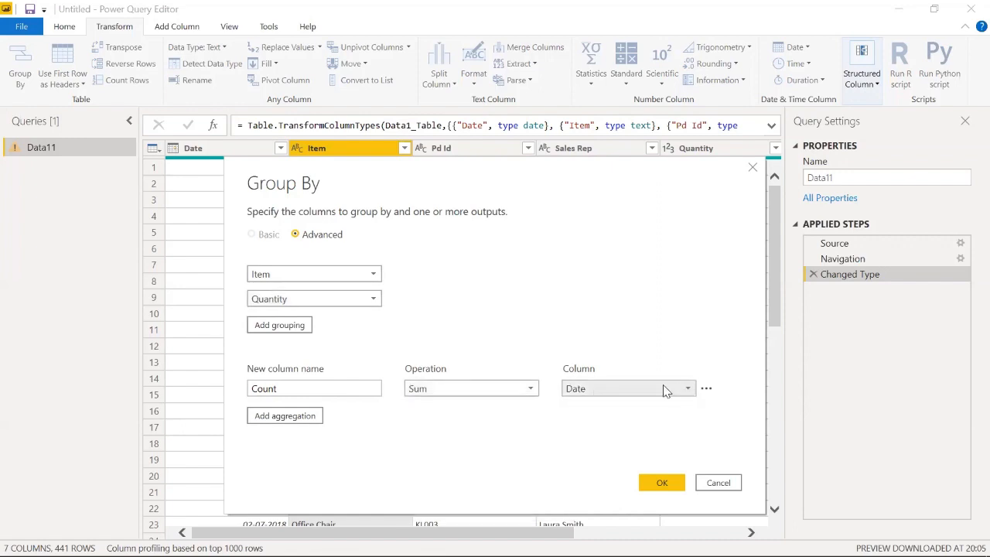
left_click(663, 388)
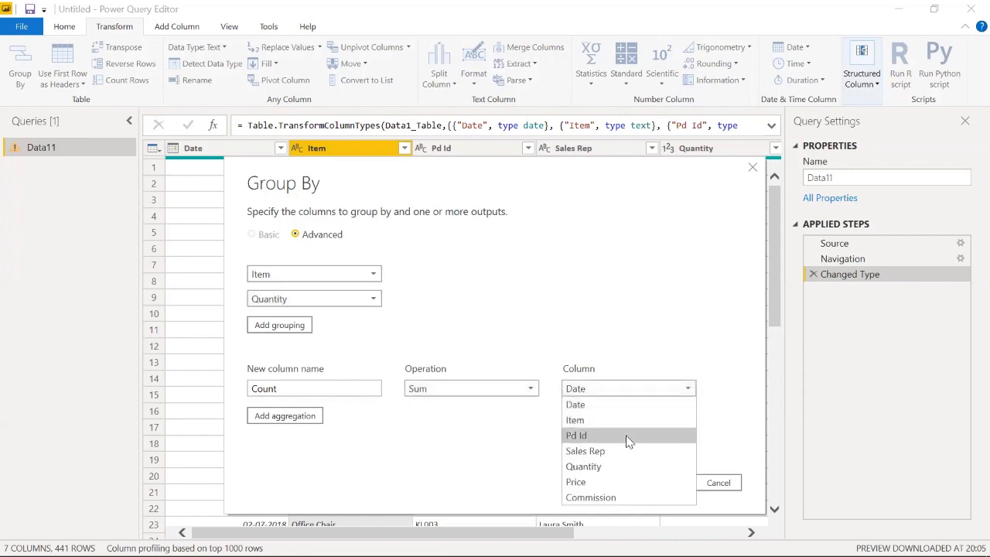
left_click(593, 466)
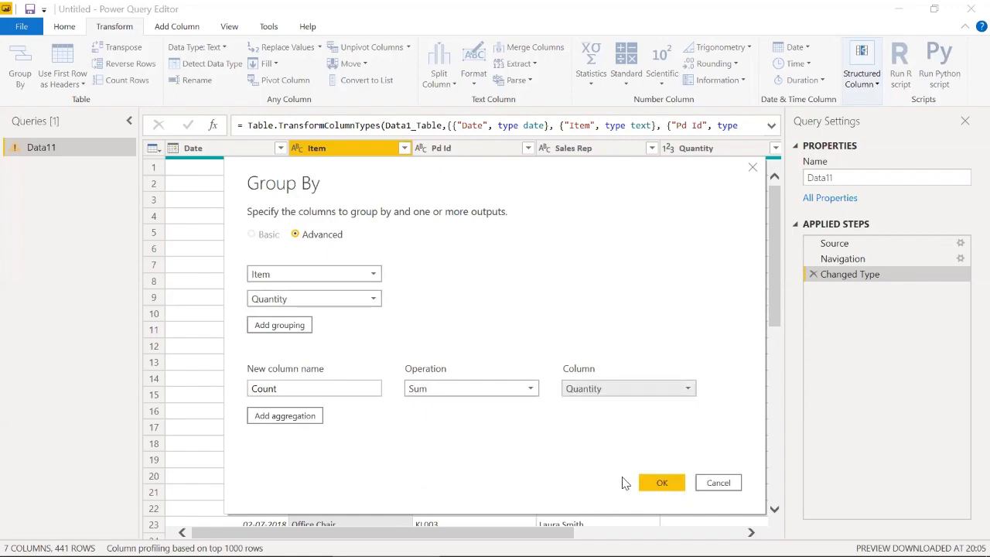
left_click(649, 481)
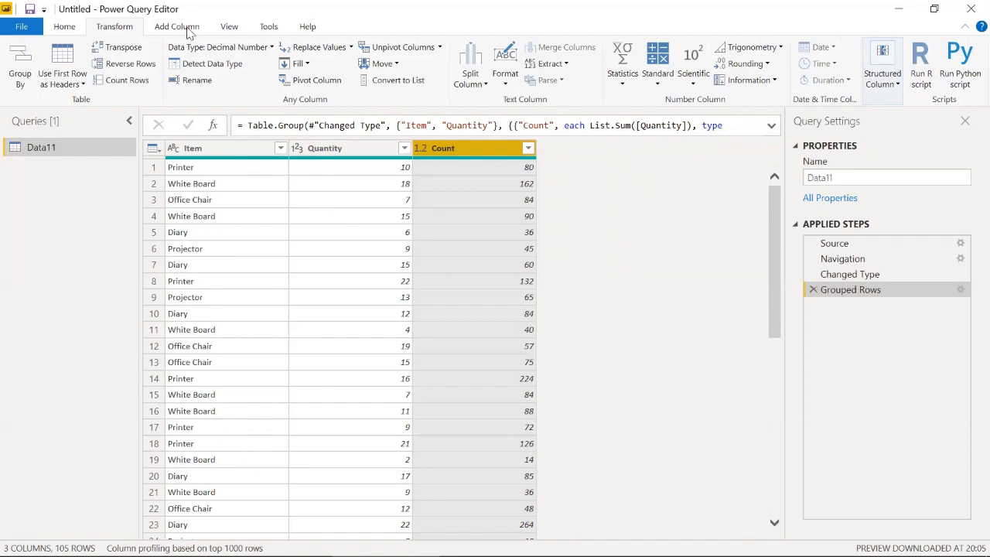
Set up an advanced grouping of the already grouped table by Item, Quantity and Count
left_click(23, 74)
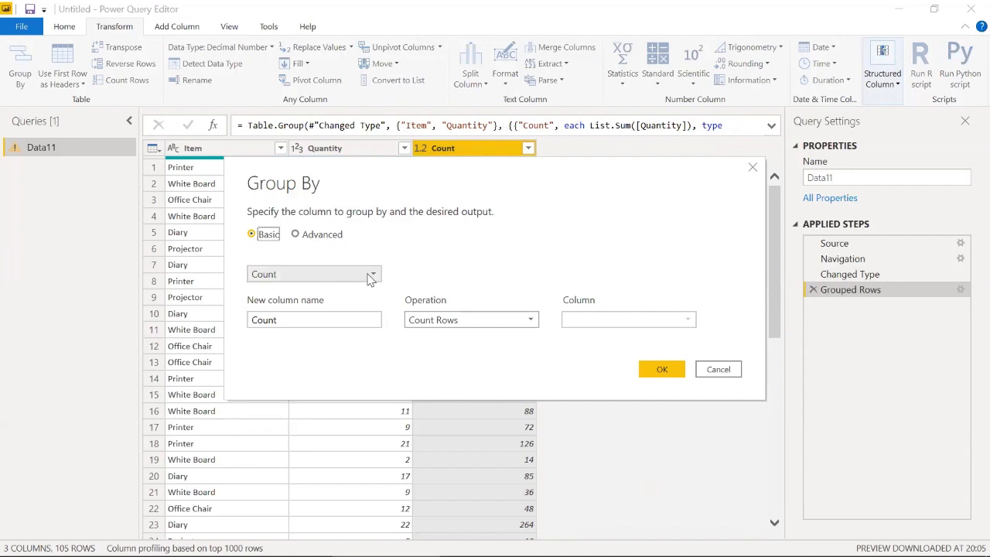
left_click(297, 235)
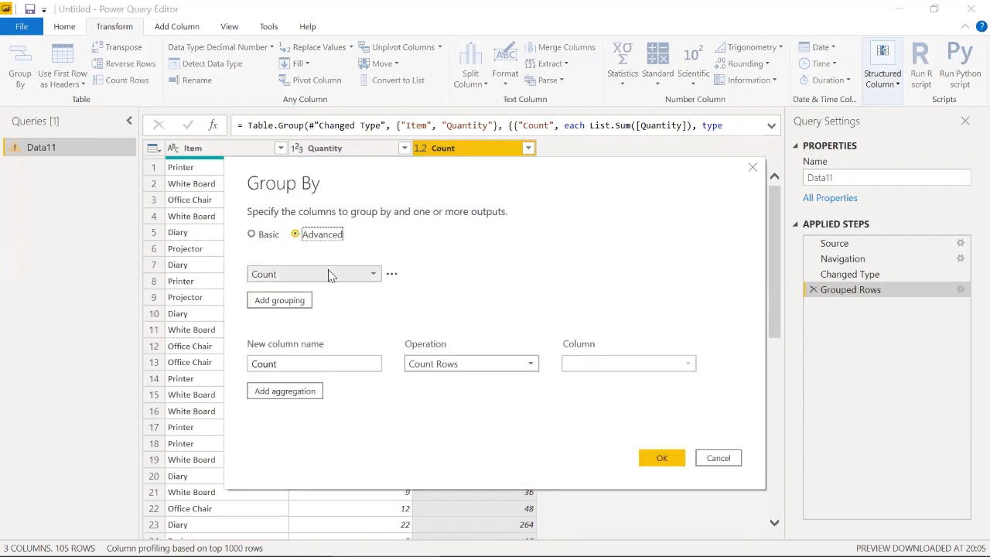
left_click(330, 275)
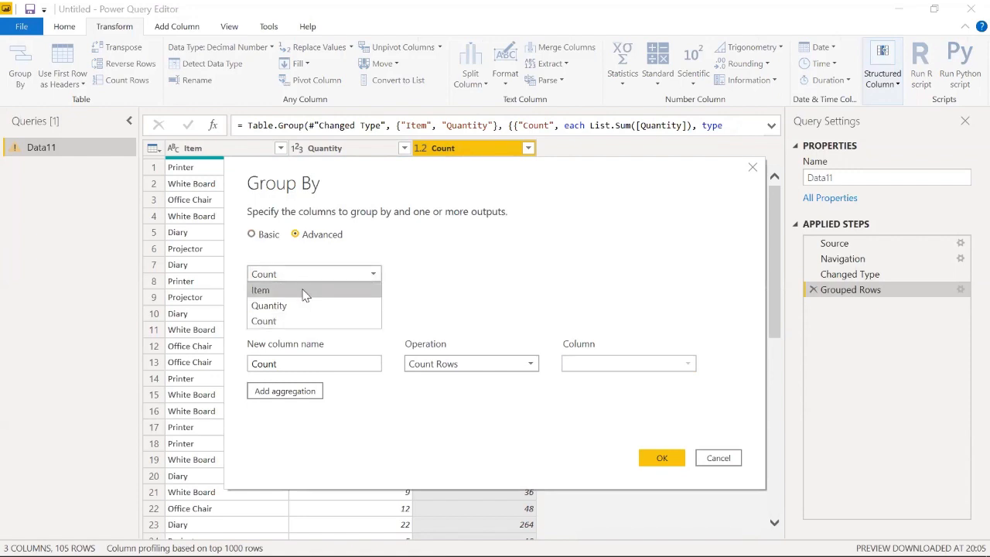
left_click(305, 293)
left_click(280, 301)
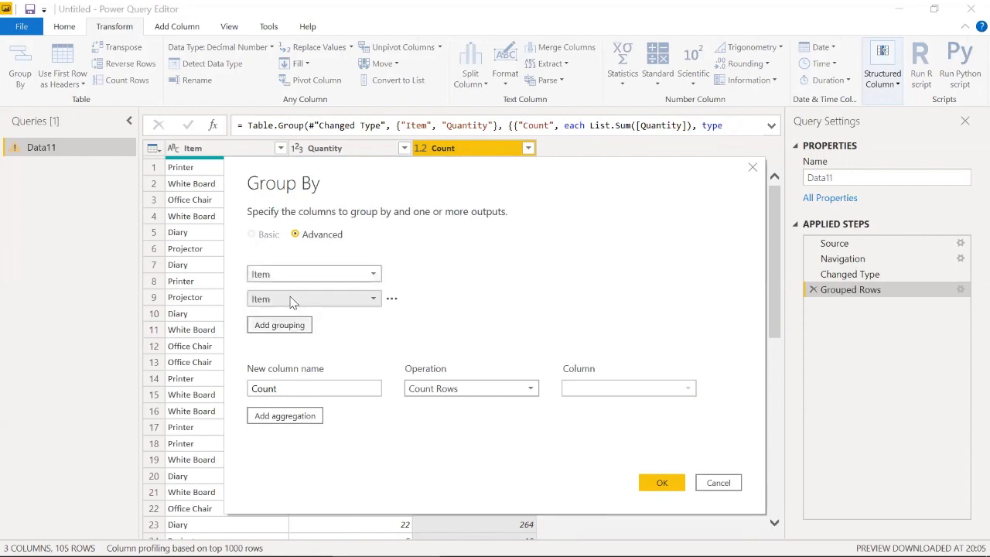
left_click(289, 301)
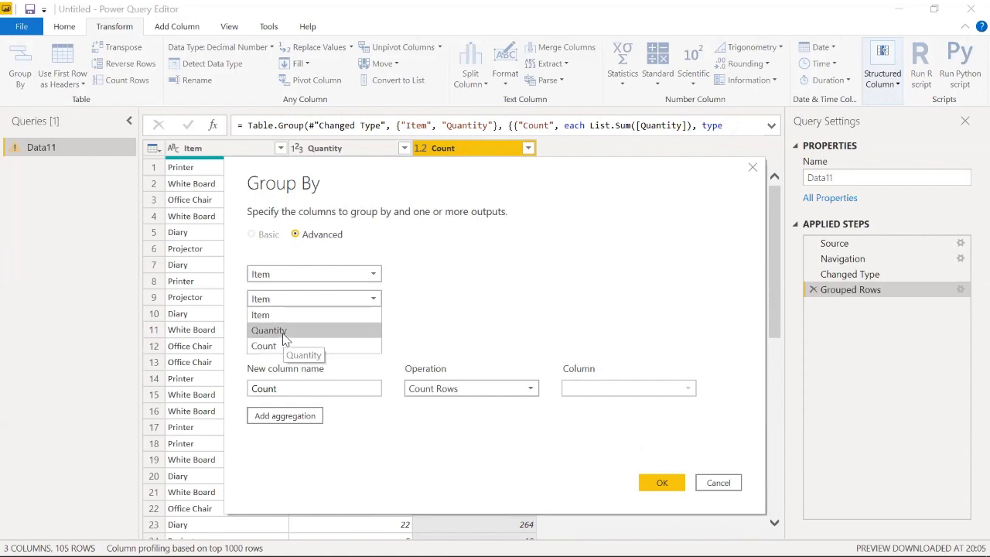
left_click(283, 330)
left_click(286, 328)
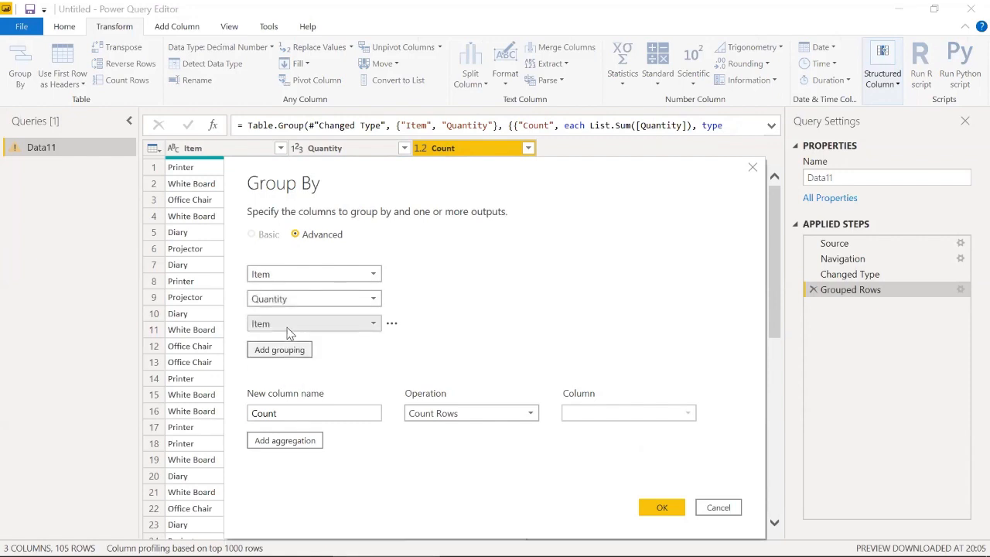
left_click(303, 323)
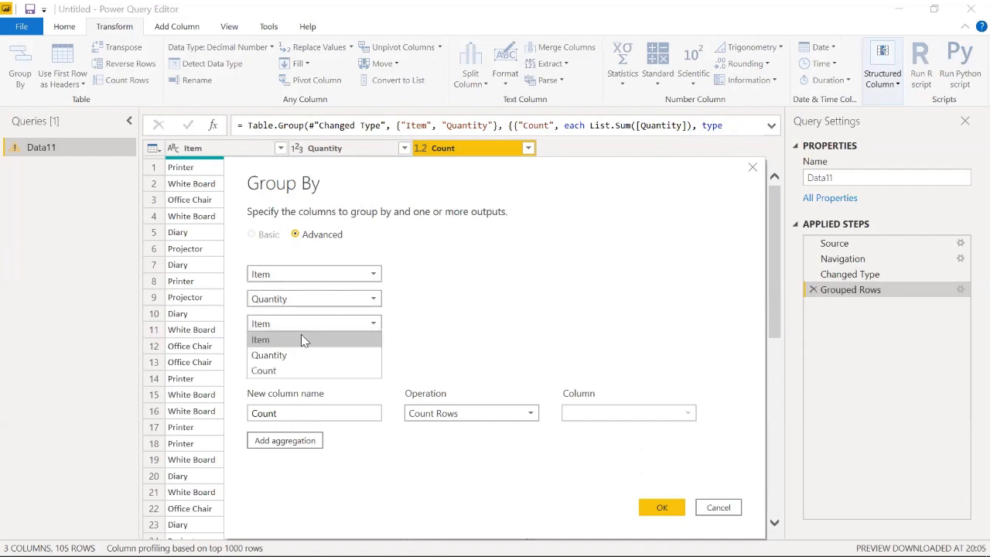
left_click(297, 370)
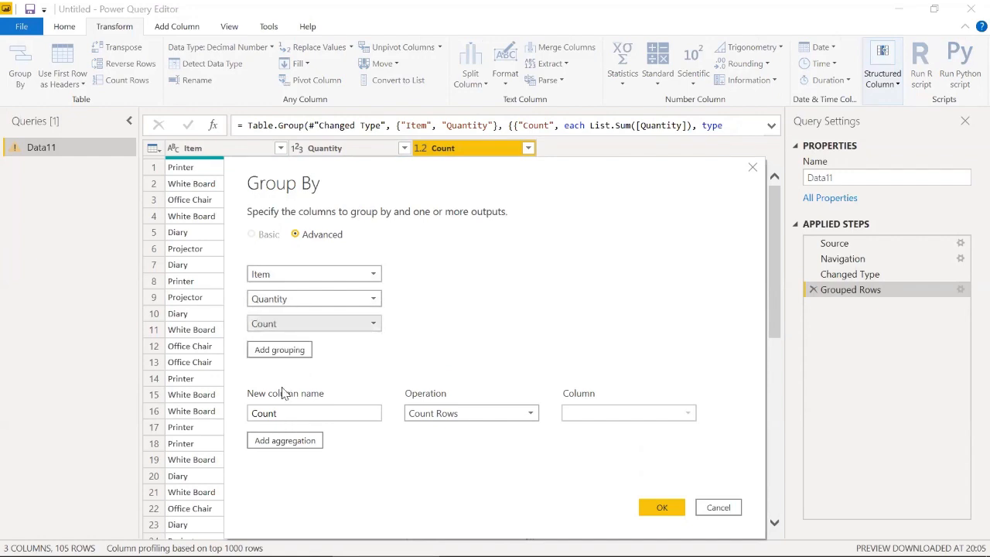
Name the new aggregation column Average, set it to the average of Quantity, and apply the grouping
left_click(282, 412)
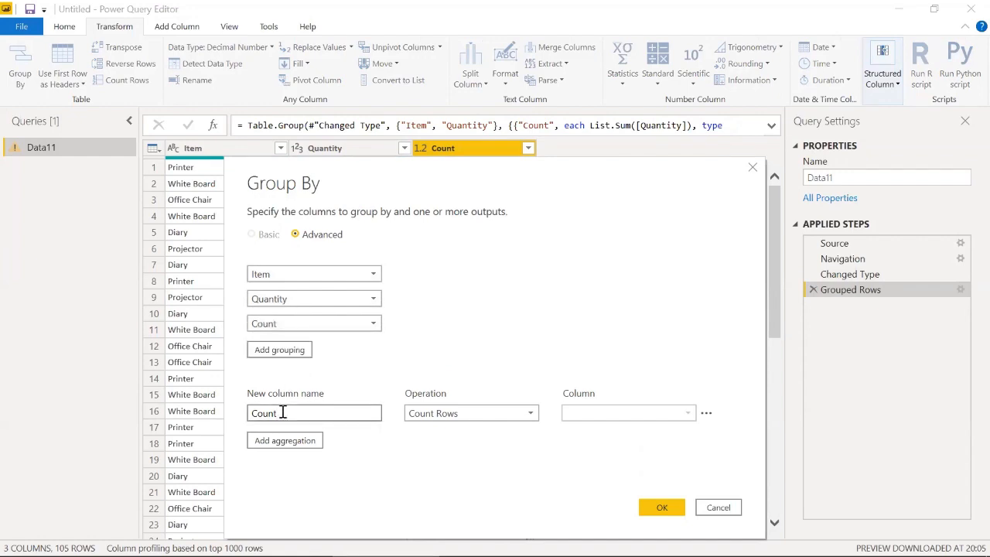
double_click(262, 414)
left_click(260, 413)
type("Avg")
type("rage")
key("BackSpace")
key("BackSpace")
key("BackSpace")
key("BackSpace")
key("BackSpace")
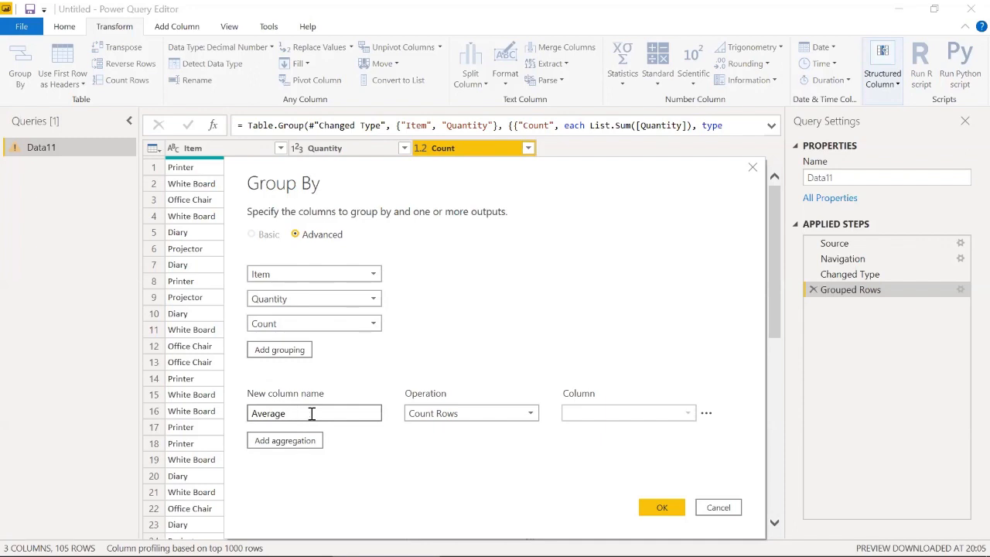
left_click(526, 418)
left_click(445, 447)
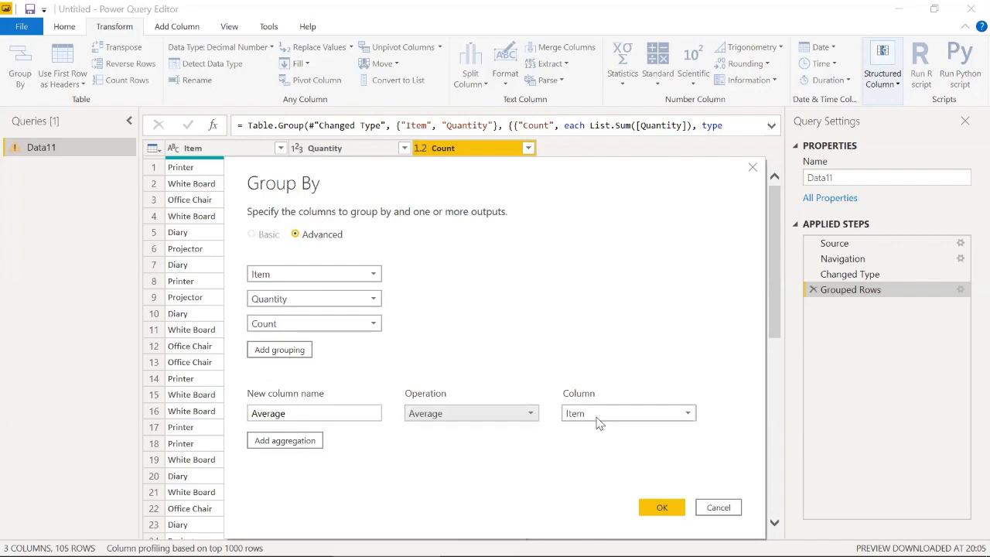
left_click(638, 410)
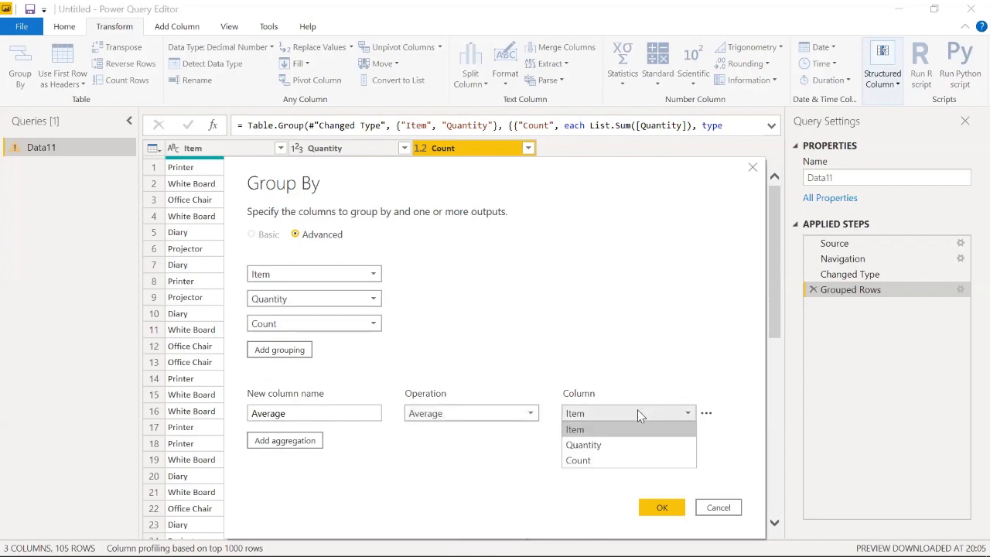
left_click(619, 446)
left_click(659, 508)
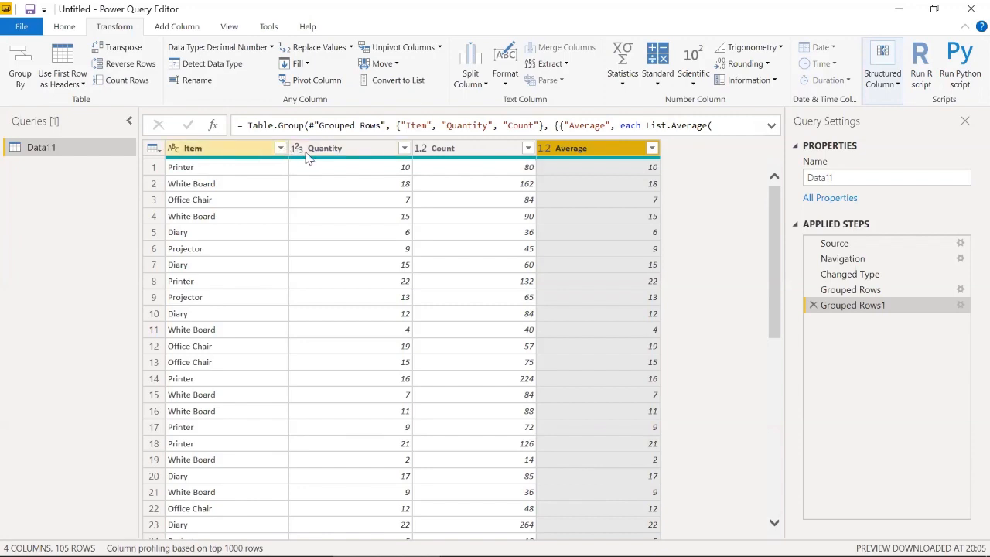
Remove both Grouped Rows steps from the Data11 query
left_click(813, 306)
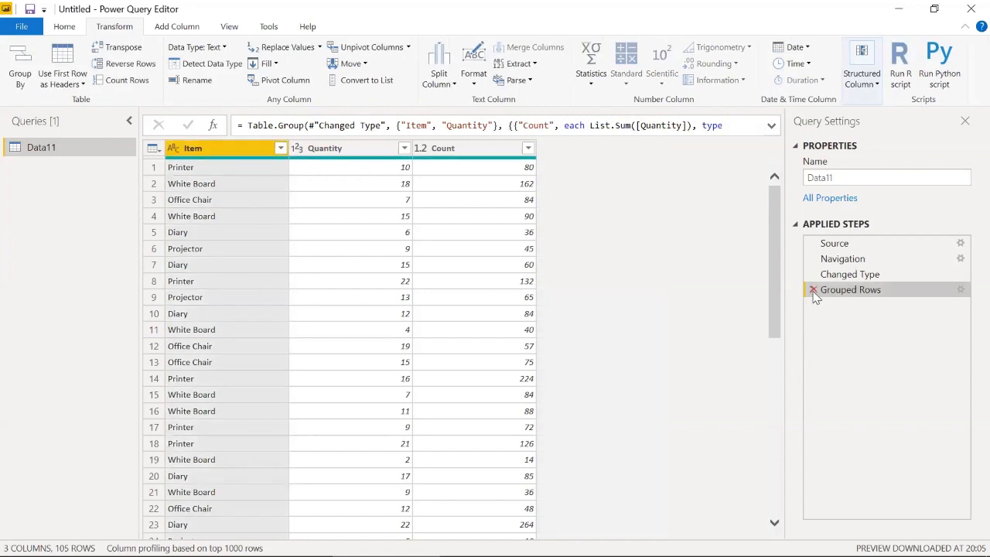
left_click(814, 290)
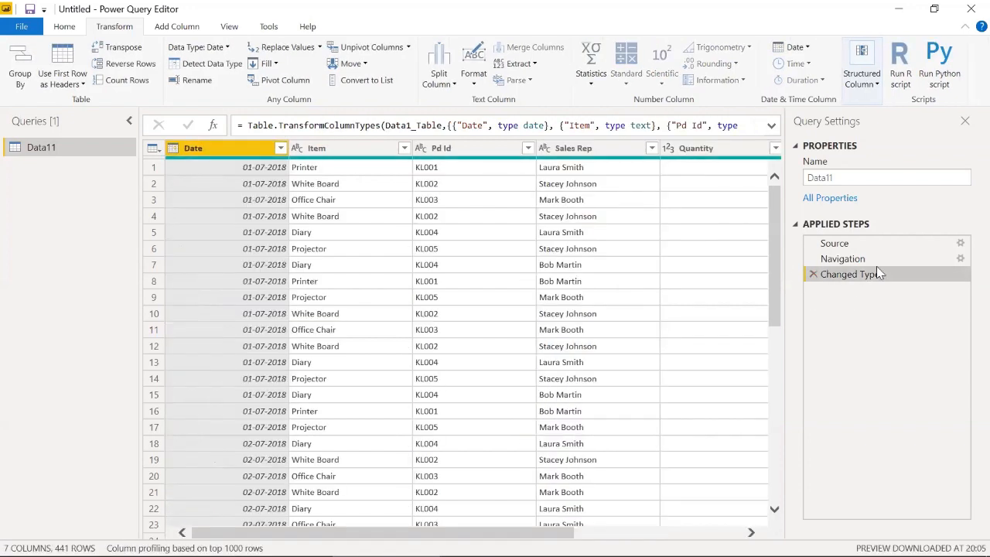
Set up an advanced grouping by Item and add a second aggregation column named Avergae
left_click(20, 77)
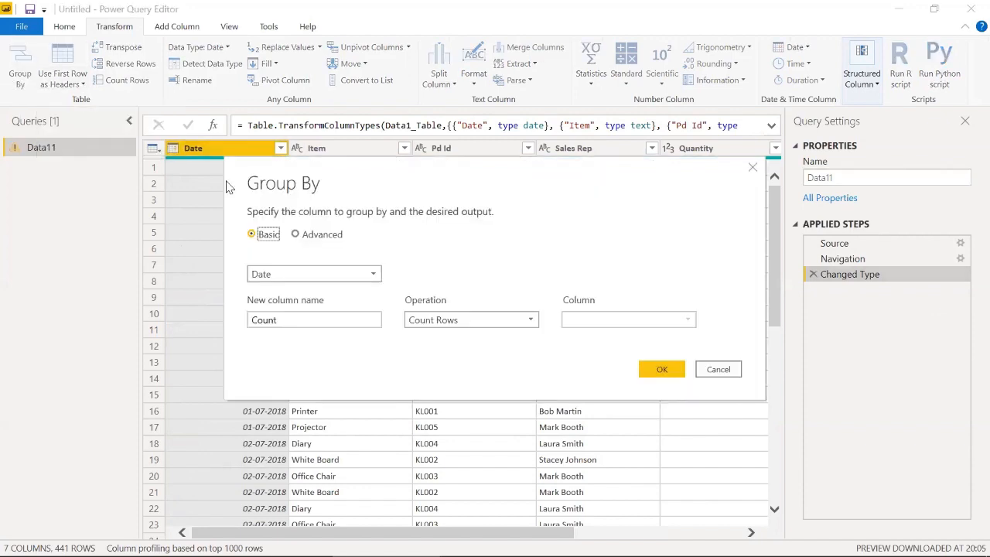
left_click(314, 241)
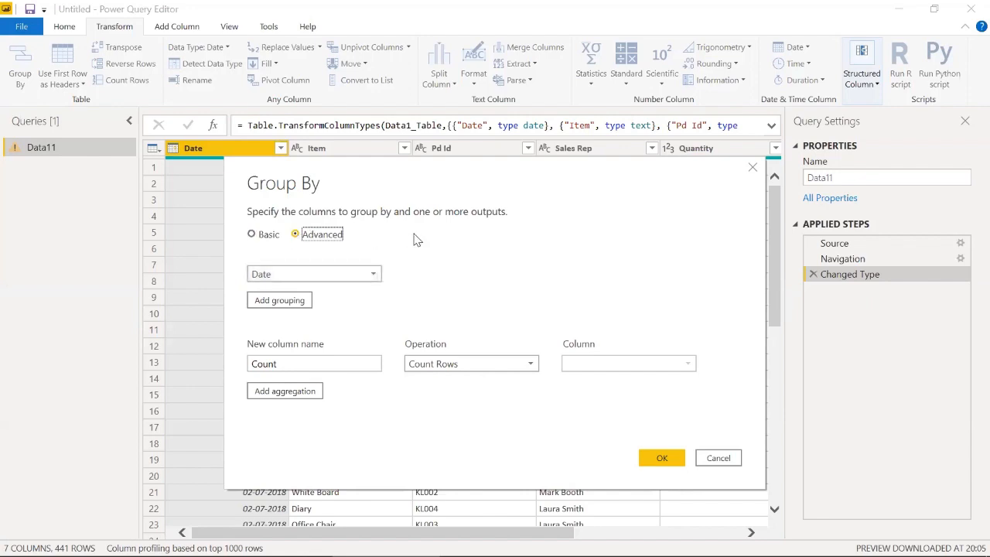
mouse_move(444, 287)
left_click(279, 275)
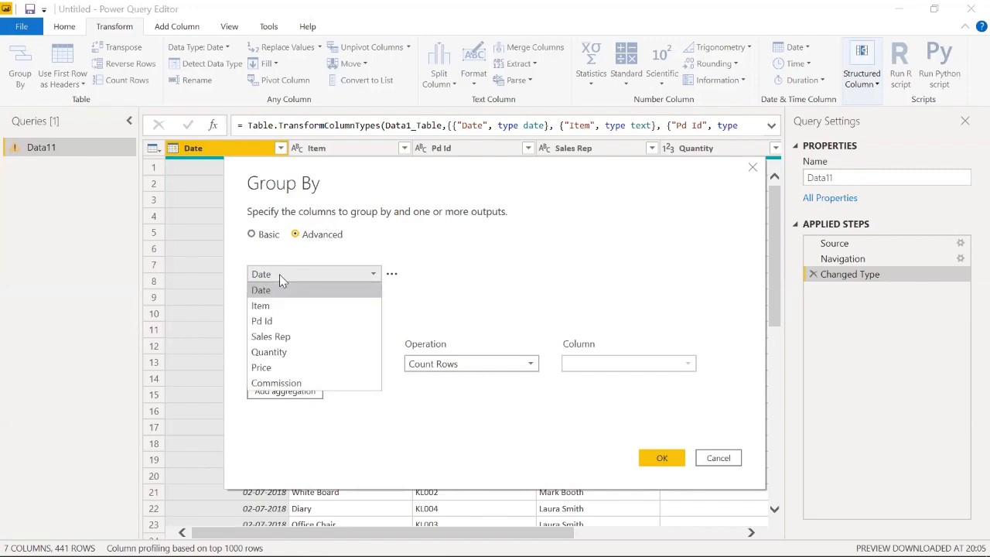
left_click(270, 307)
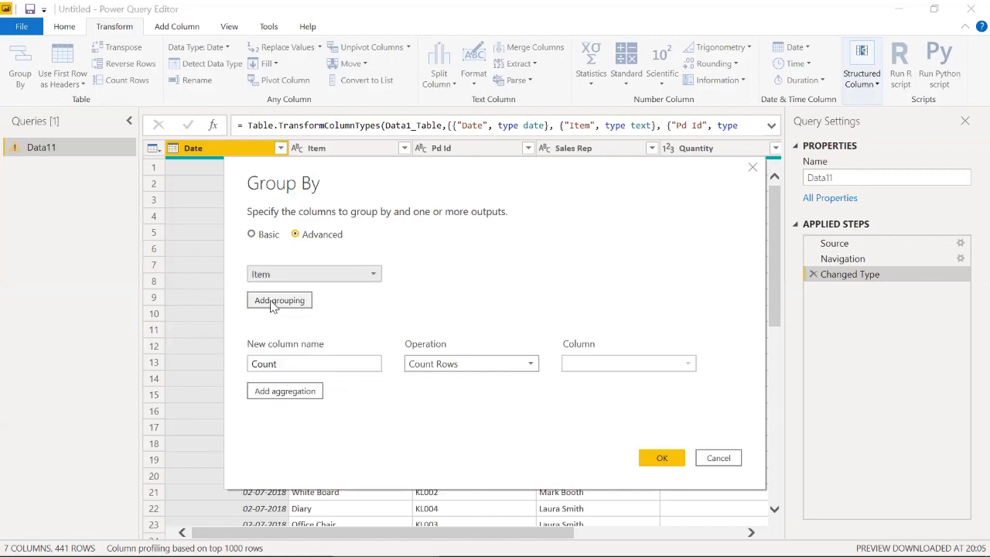
left_click(280, 392)
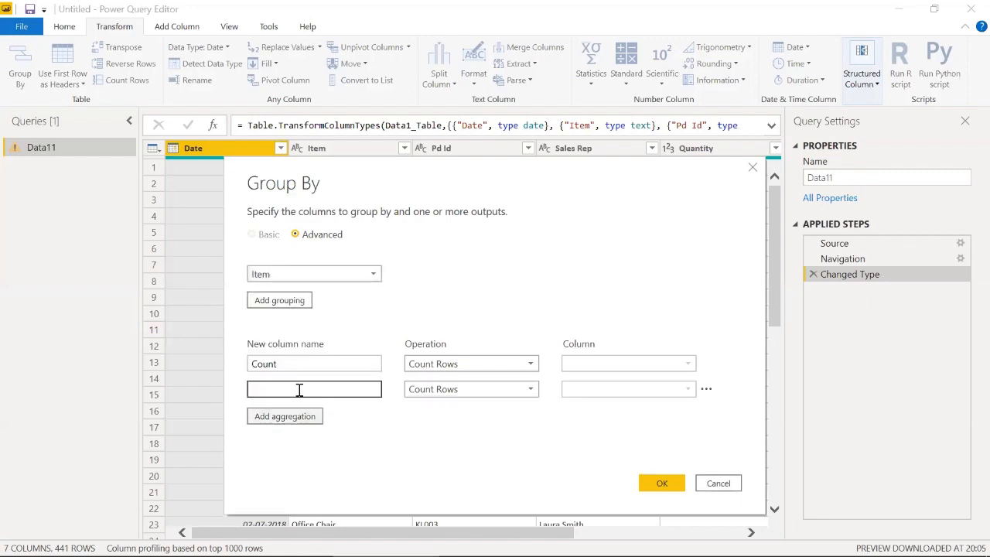
left_click(298, 389)
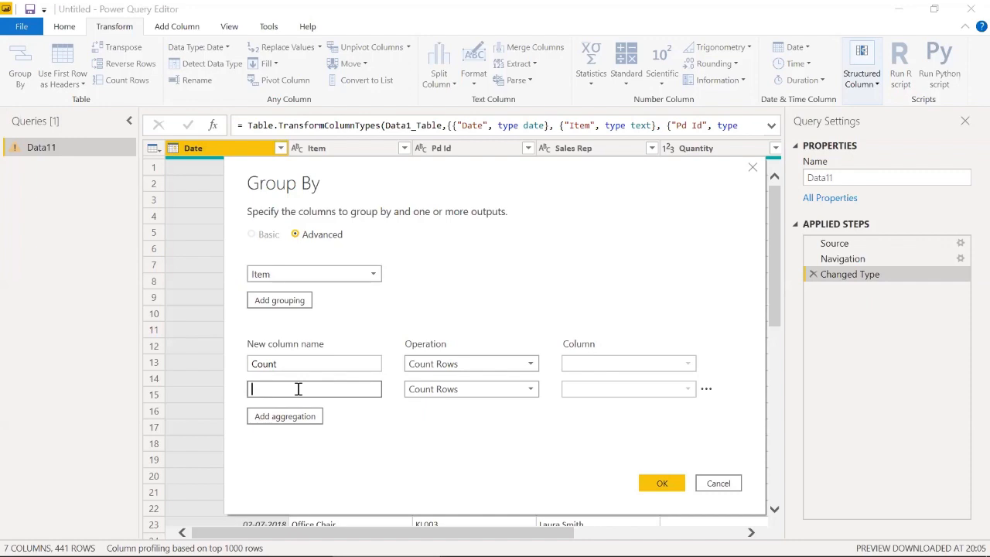
type("Avergae")
Rename the first aggregation column to Sum and set its operation to Sum
left_click(526, 363)
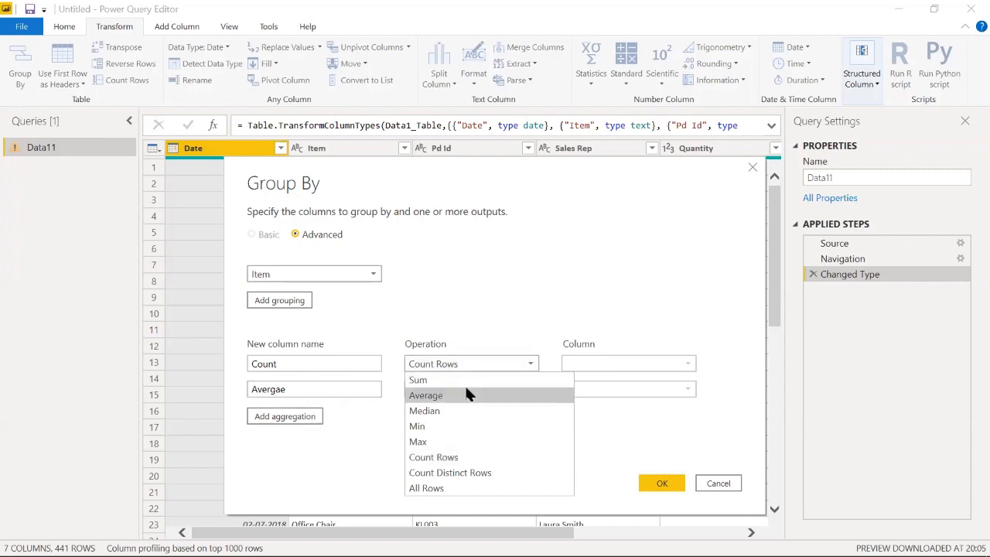
left_click(249, 365)
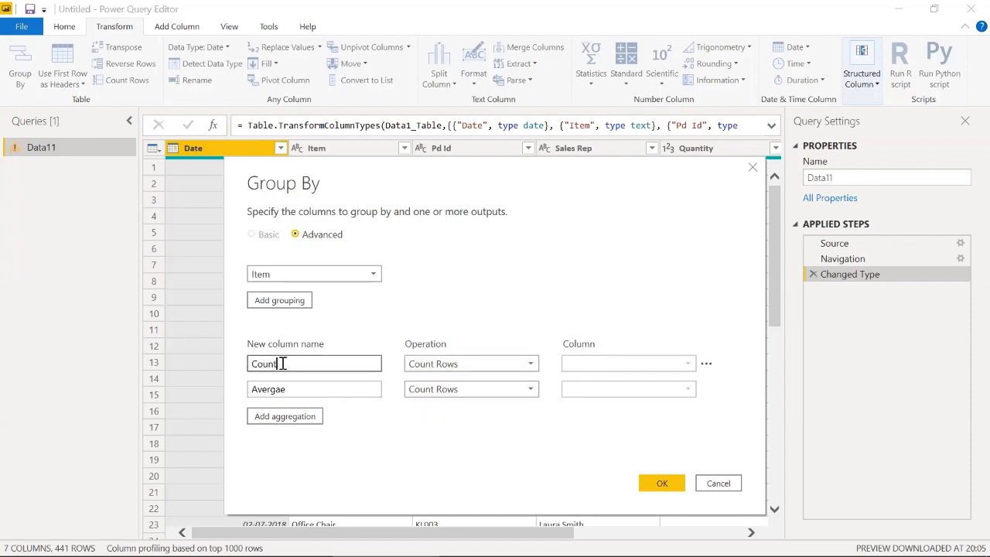
key("ctrl+a")
type("Sum")
left_click(473, 369)
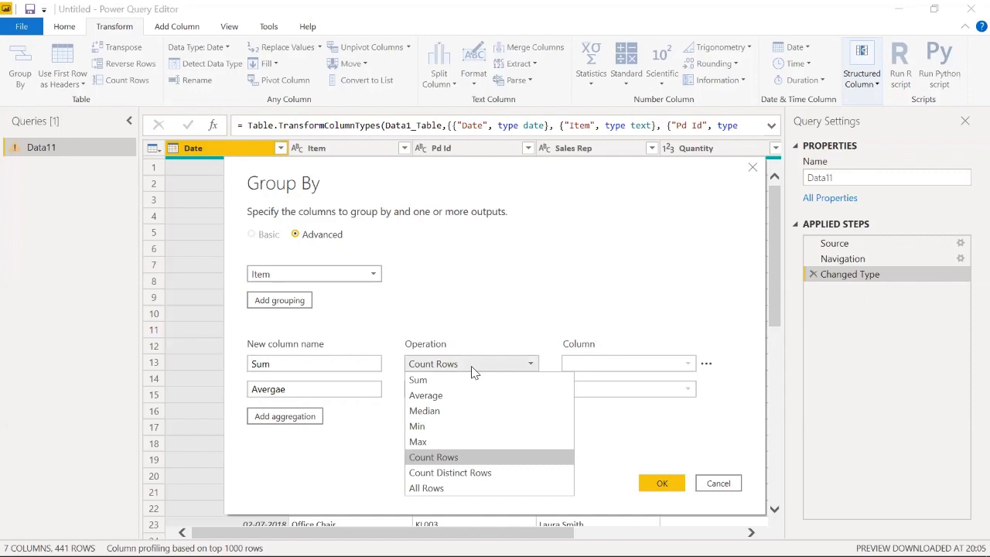
left_click(474, 371)
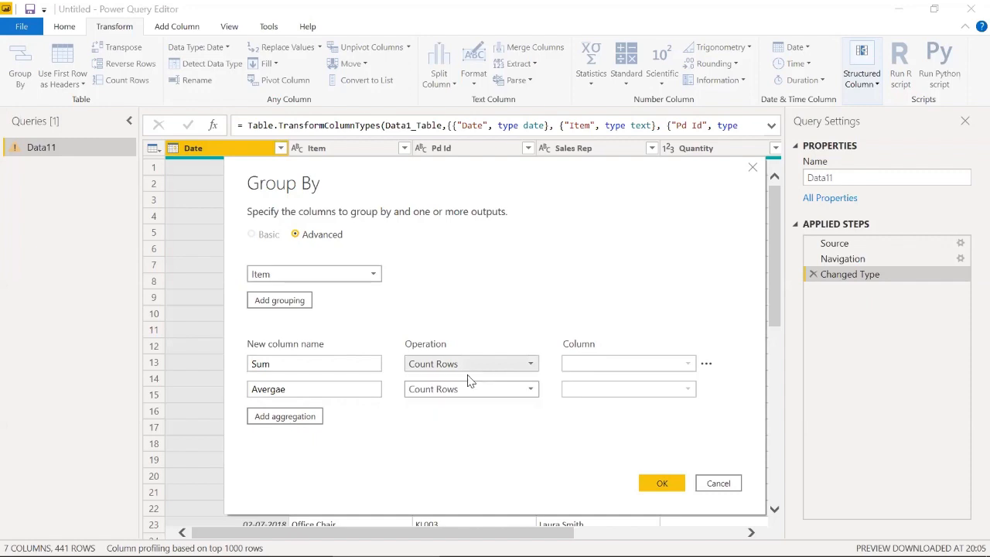
left_click(516, 369)
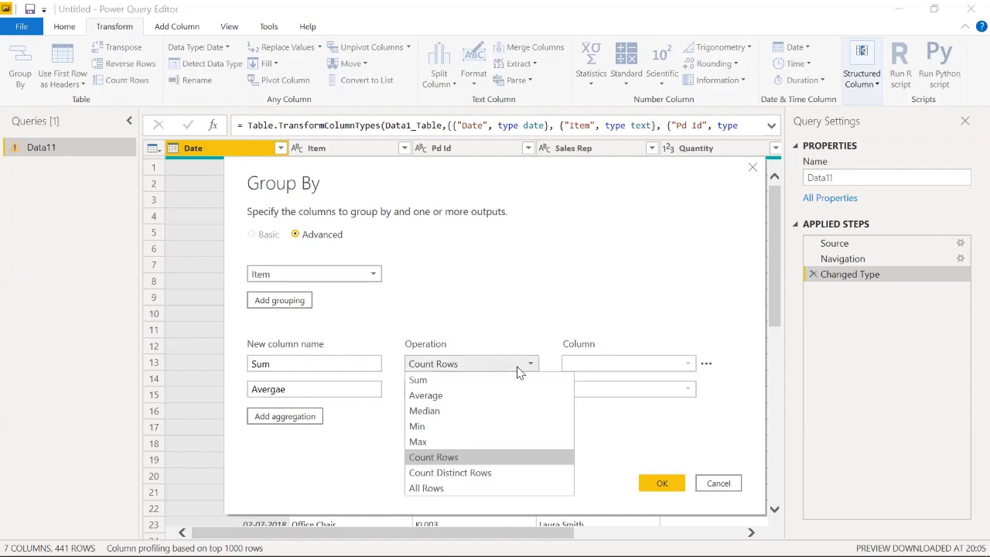
left_click(468, 379)
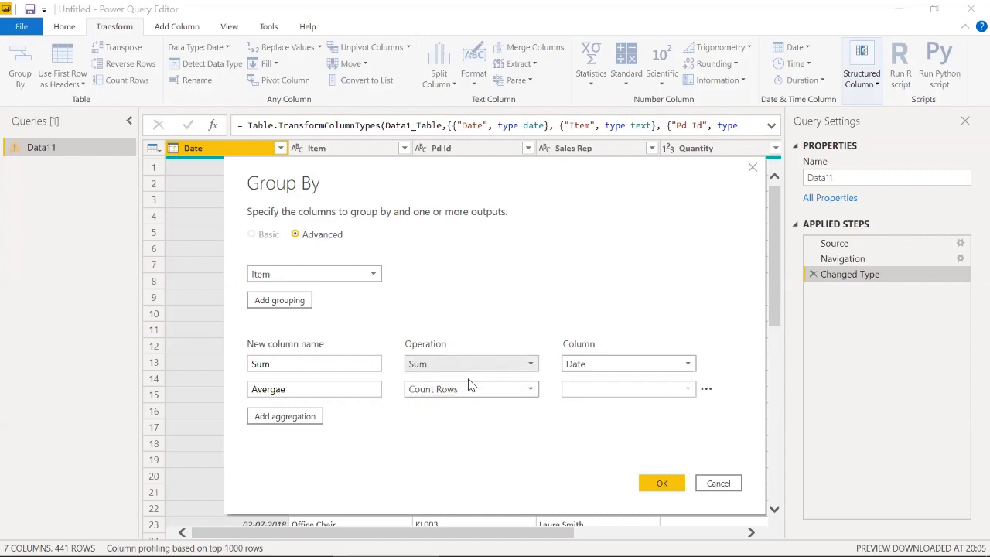
Set the second aggregation's operation to Average, choose Quantity as the column for both aggregations, and apply the grouping
left_click(470, 384)
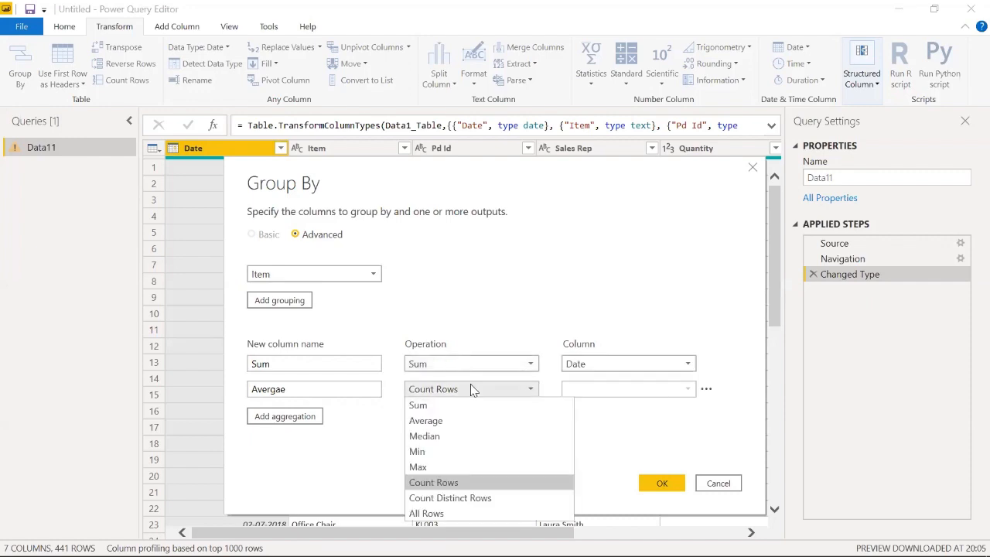
left_click(454, 423)
left_click(629, 365)
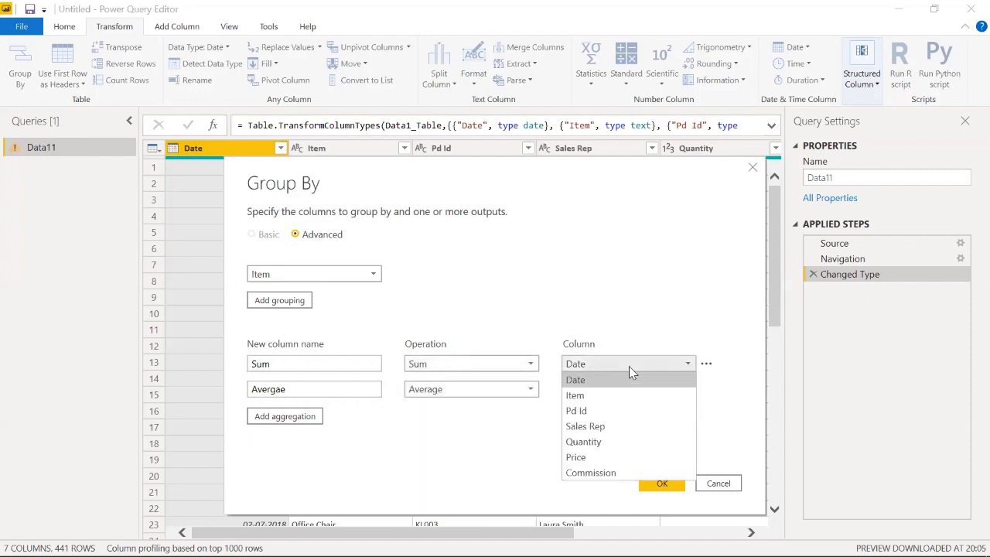
left_click(606, 442)
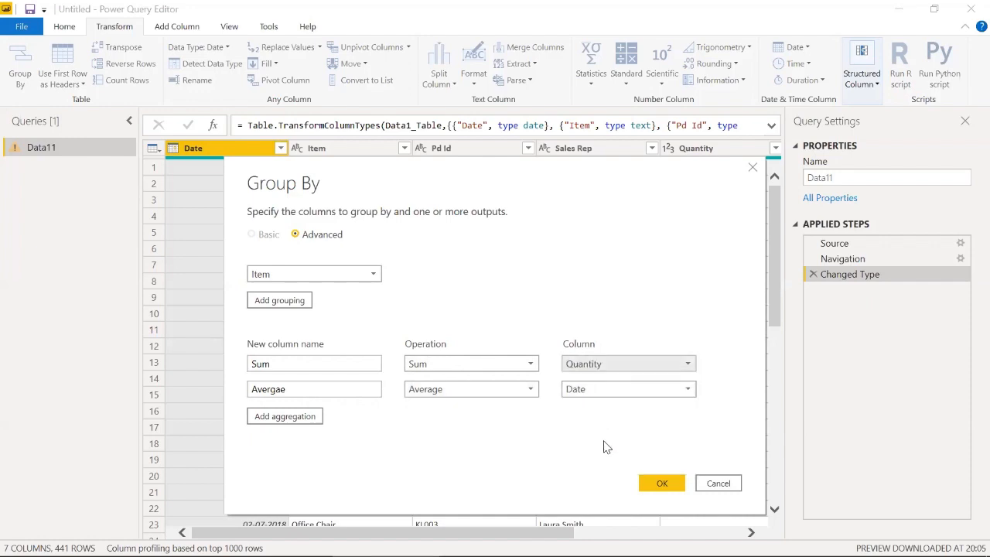
left_click(639, 389)
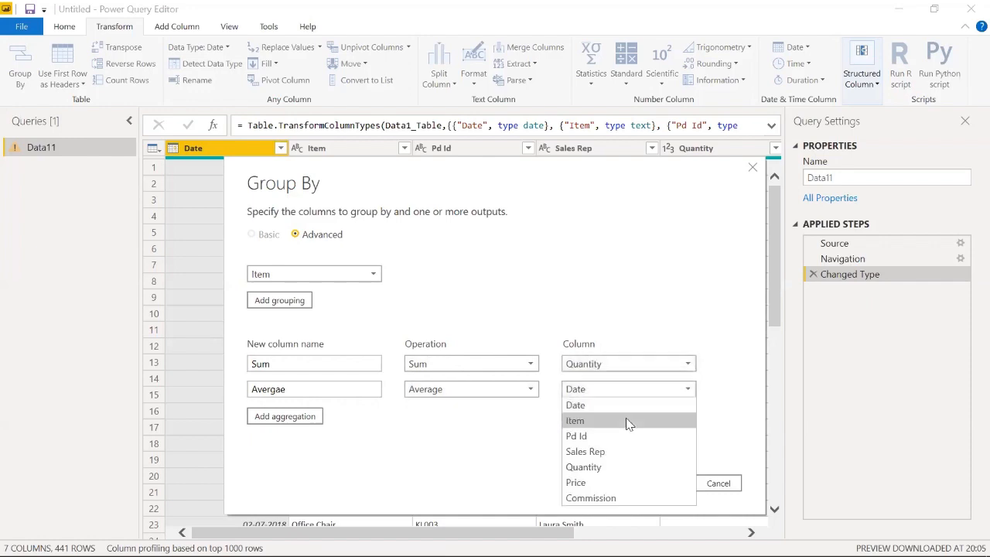
left_click(603, 466)
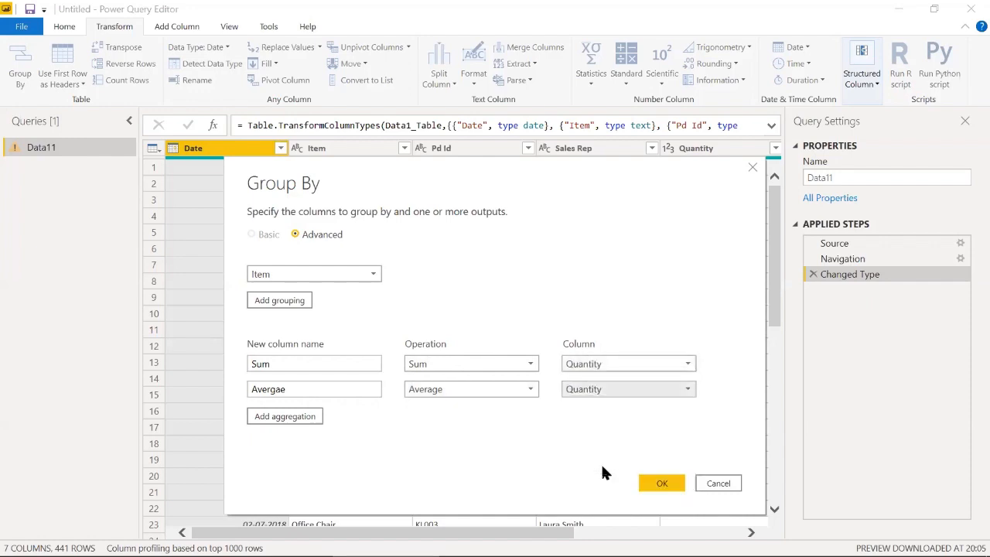
left_click(660, 484)
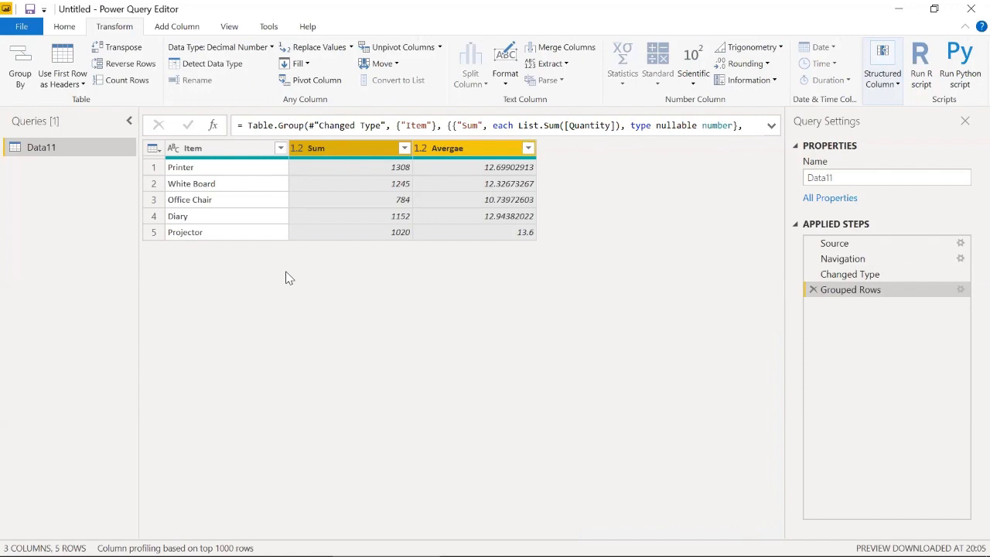
Remove the Grouped Rows and Changed Type steps from the Data11 query
left_click(813, 289)
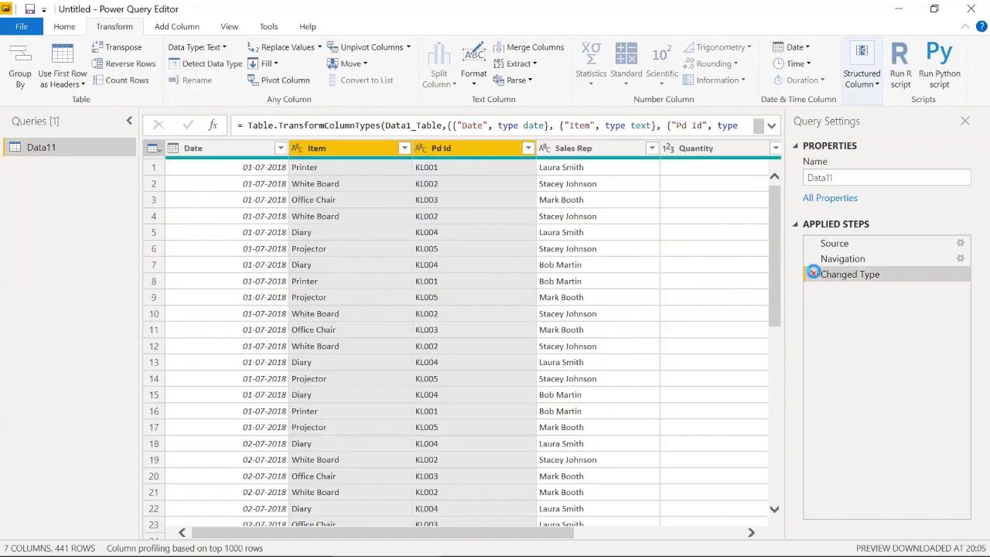
left_click(813, 273)
left_click(468, 199)
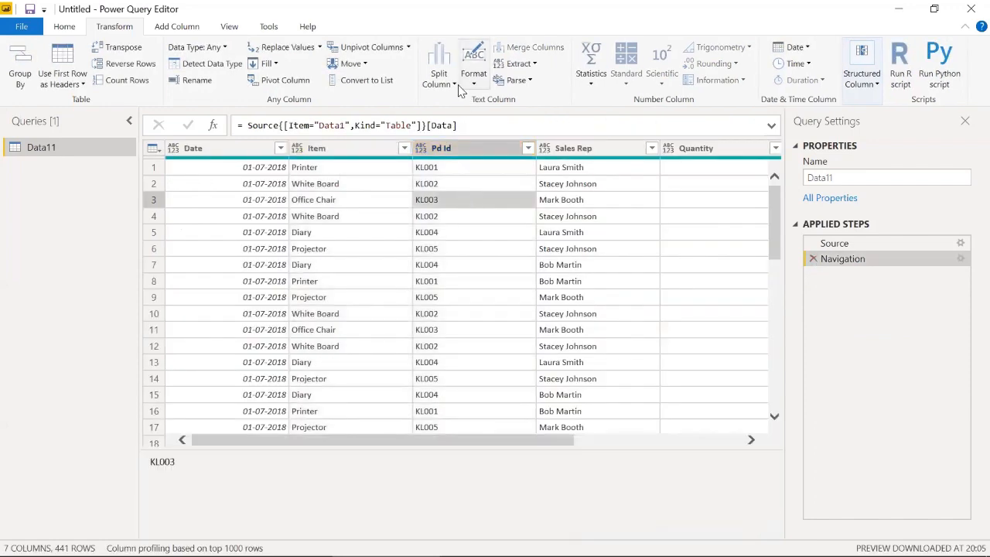
left_click(454, 83)
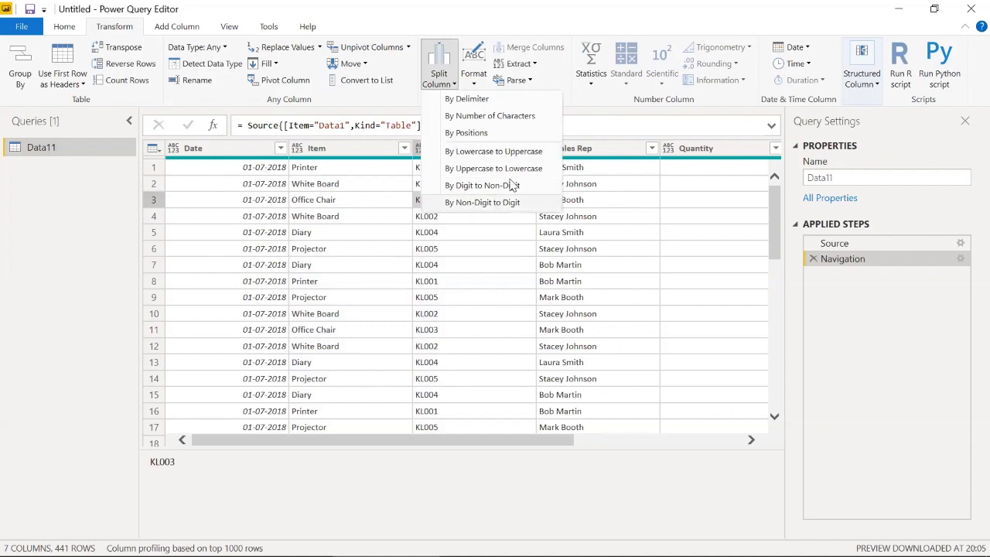
left_click(475, 83)
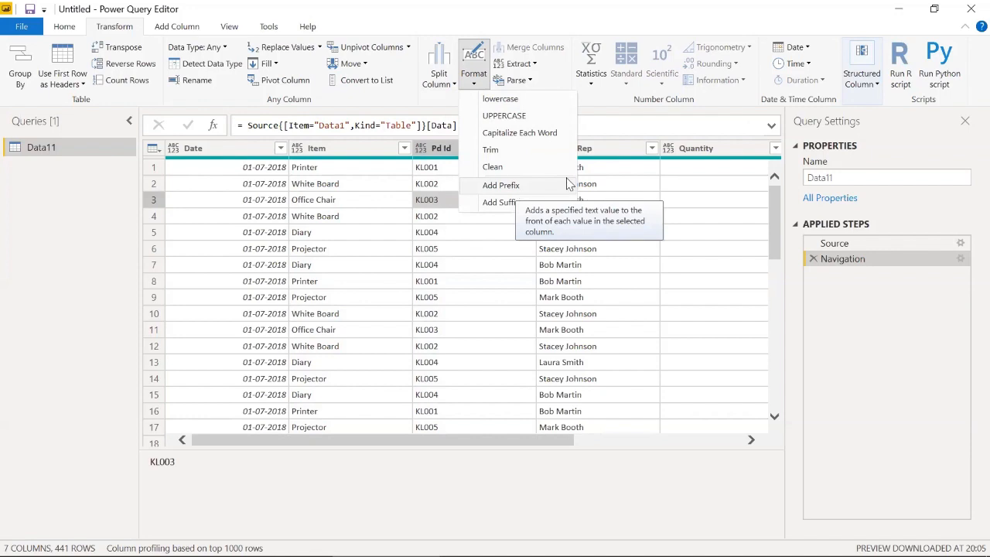
Add the prefix "Mr." to every value in the Sales Rep column and remove the Added Prefix step again
left_click(599, 151)
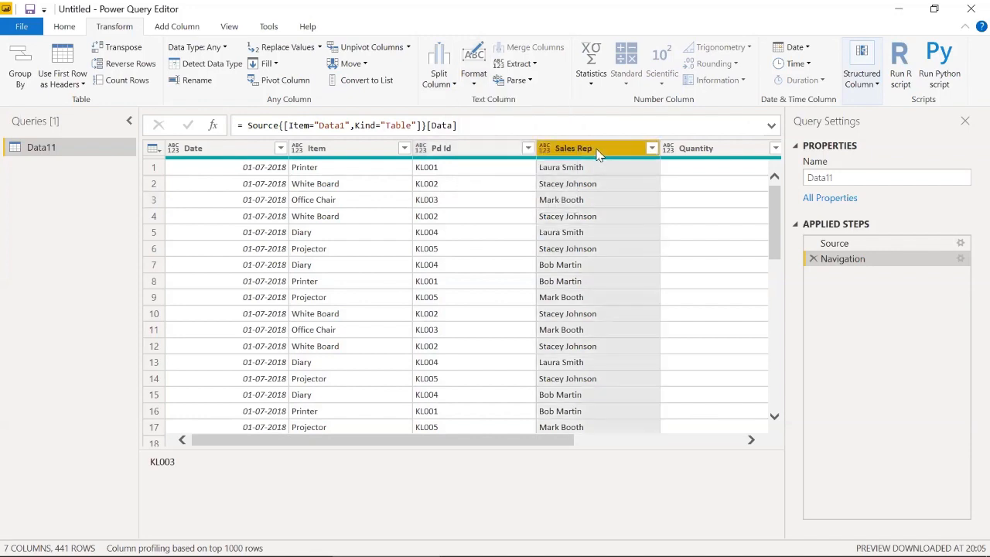
left_click(474, 81)
left_click(502, 185)
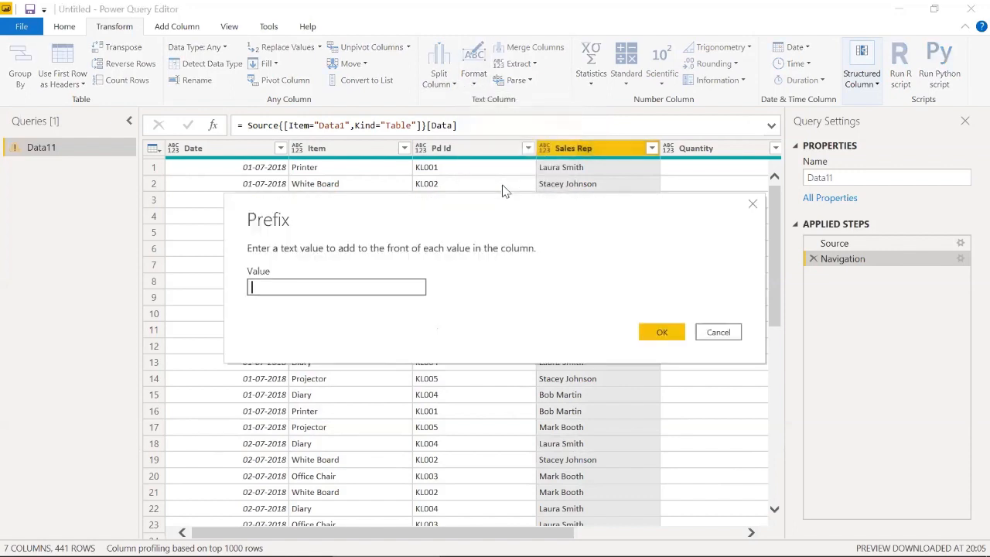
type("Mr.")
left_click(656, 331)
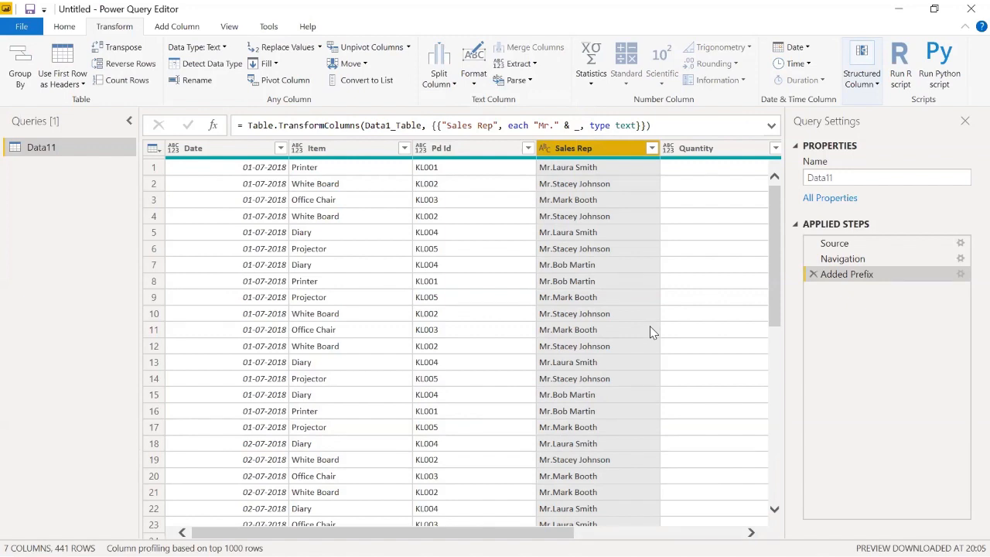
left_click(814, 274)
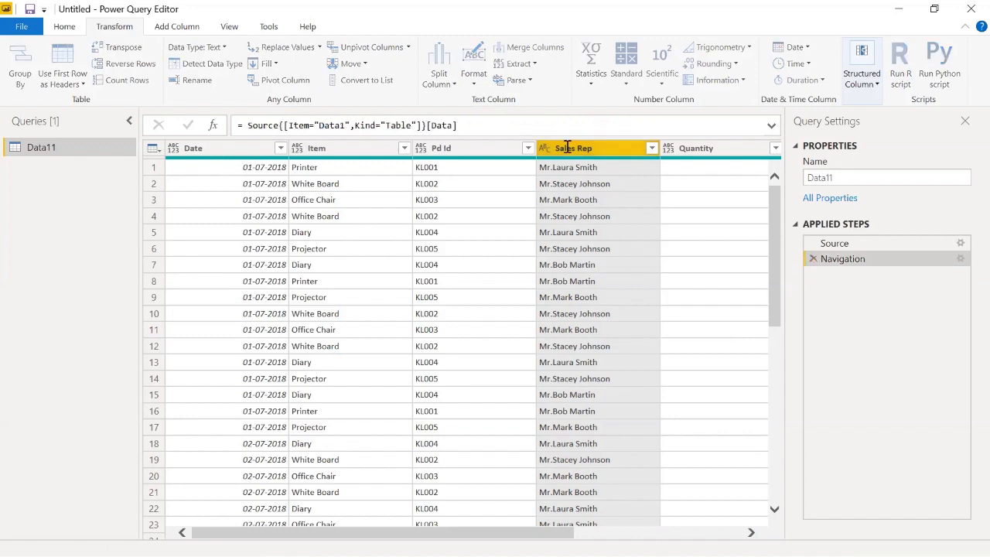
left_click(475, 82)
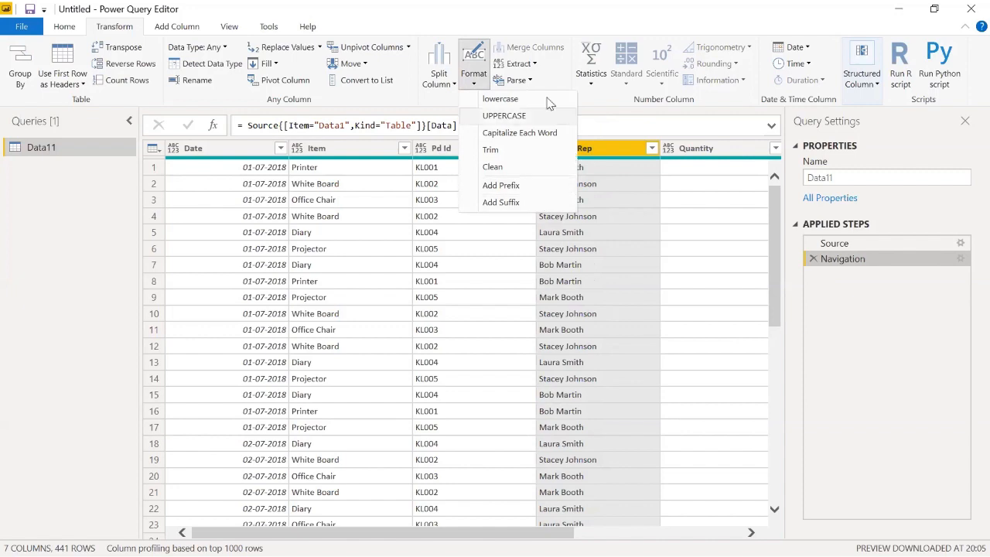
left_click(451, 85)
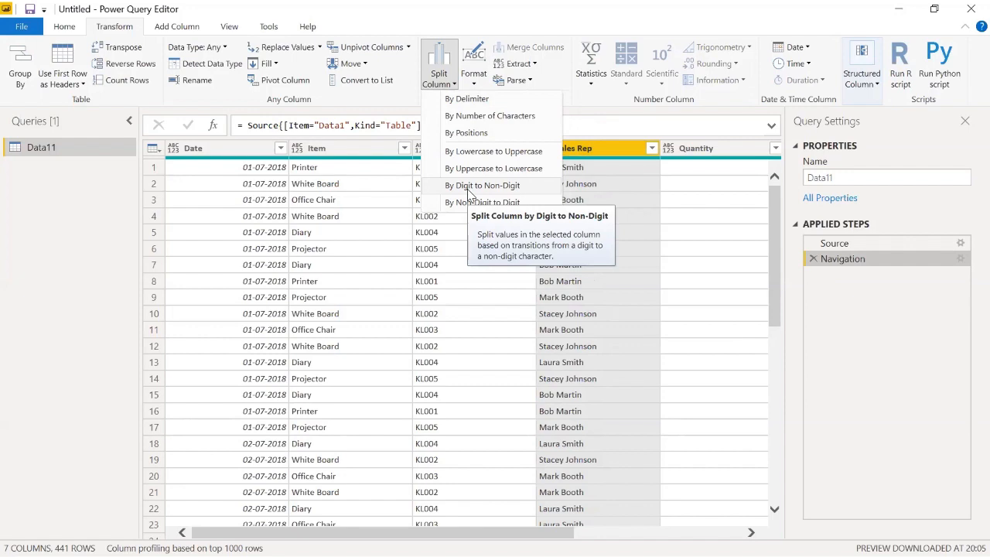
left_click(349, 216)
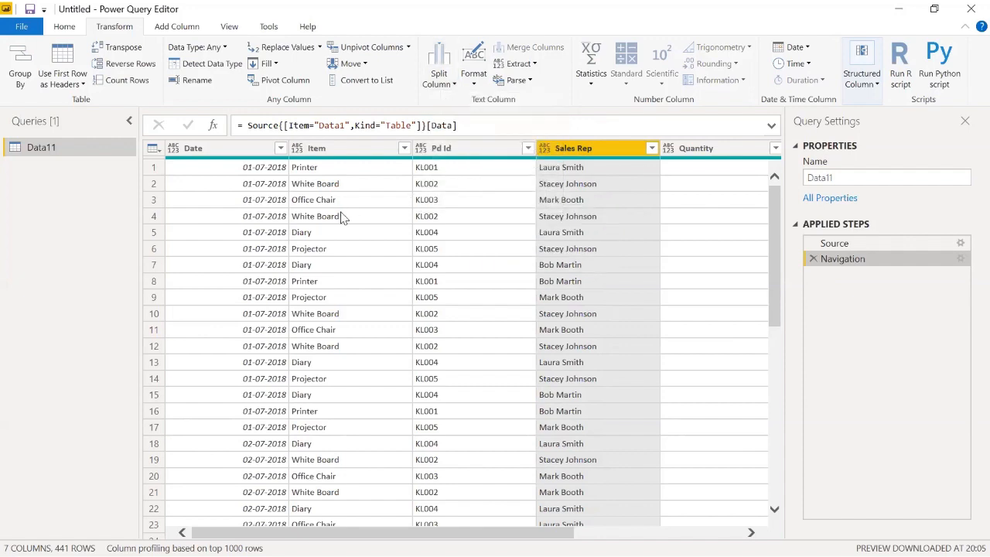
Close the Power Query Editor without applying the pending query changes, and close Power BI Desktop
left_click(969, 9)
left_click(572, 311)
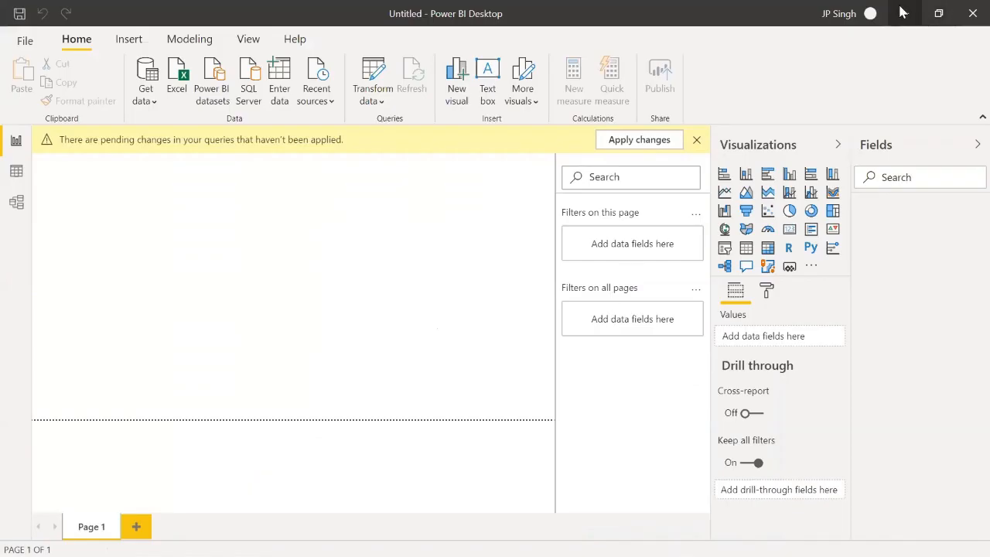
left_click(973, 13)
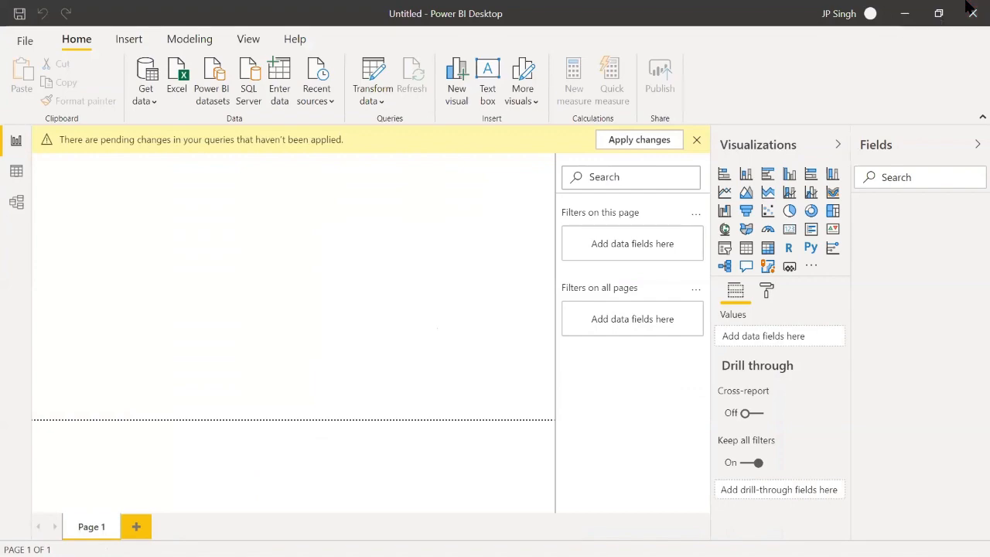
left_click(564, 317)
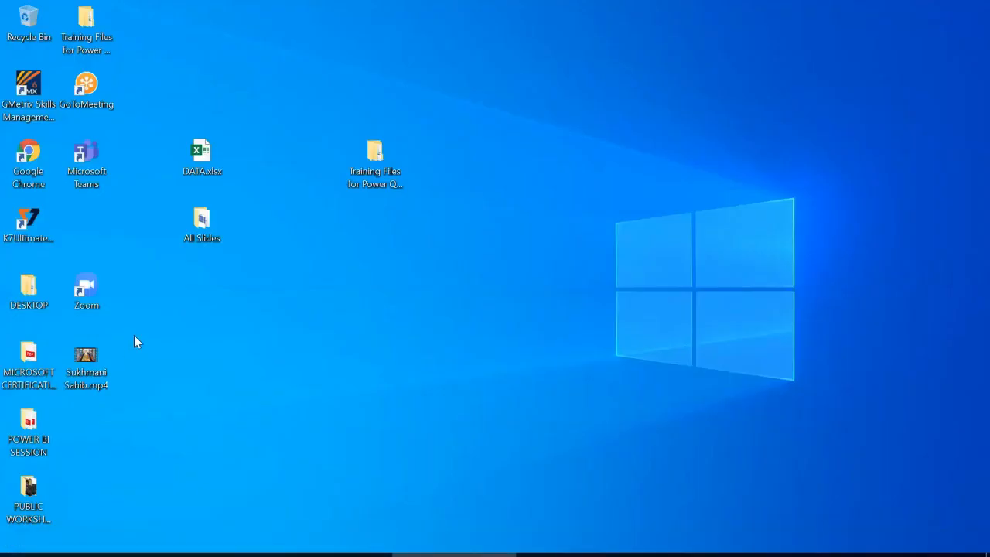
Open the 13 Group Data subfolder inside the desktop folder Training Files for Power Query - Copy
double_click(90, 42)
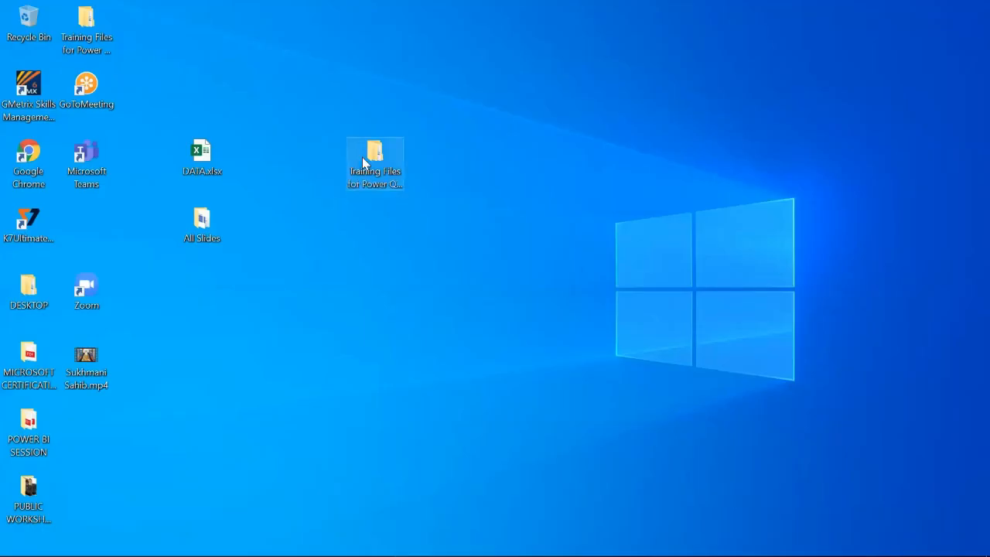
key("Return")
left_click(194, 300)
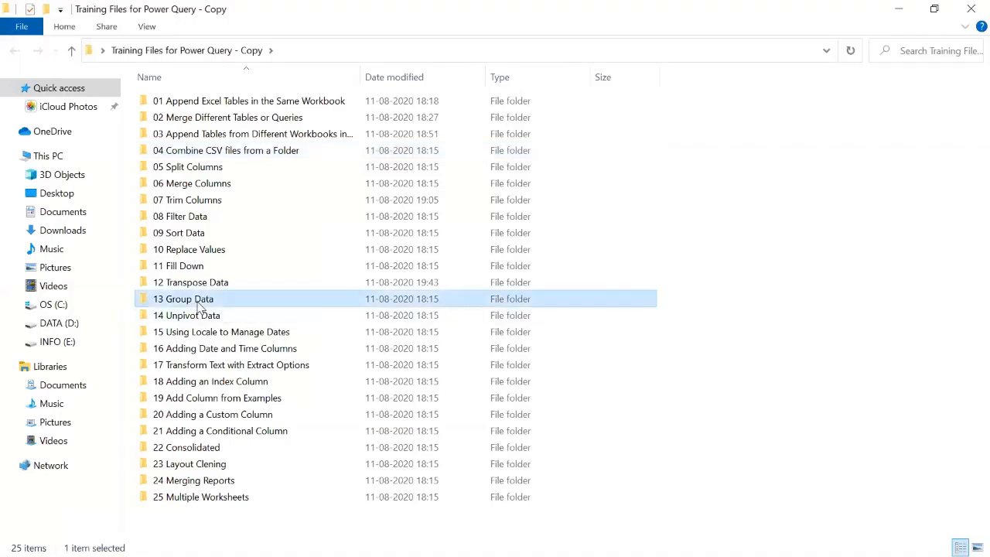
double_click(199, 300)
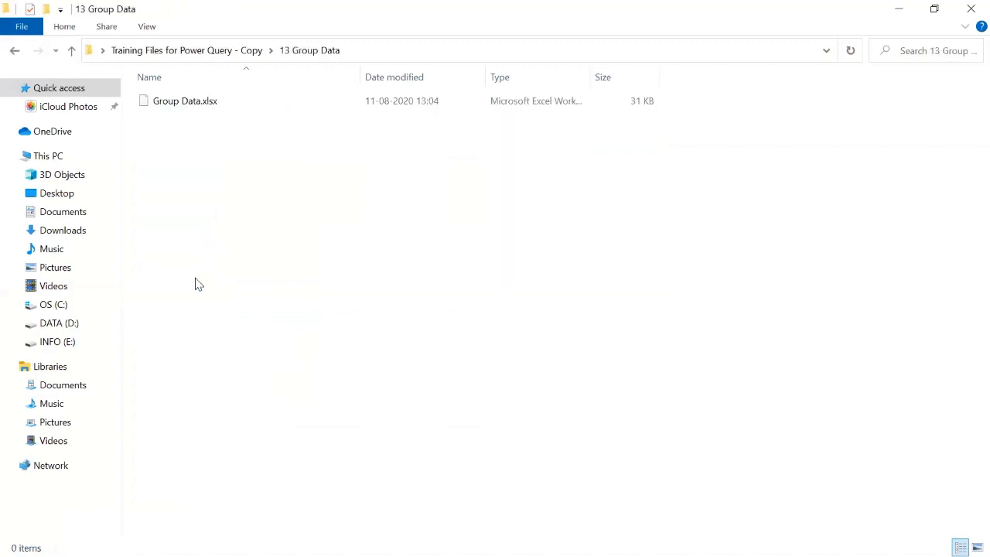
Copy Group Data.xlsx from the 13 Group Data folder, close the folder and paste the workbook onto the desktop
left_click(203, 104)
right_click(205, 109)
left_click(242, 392)
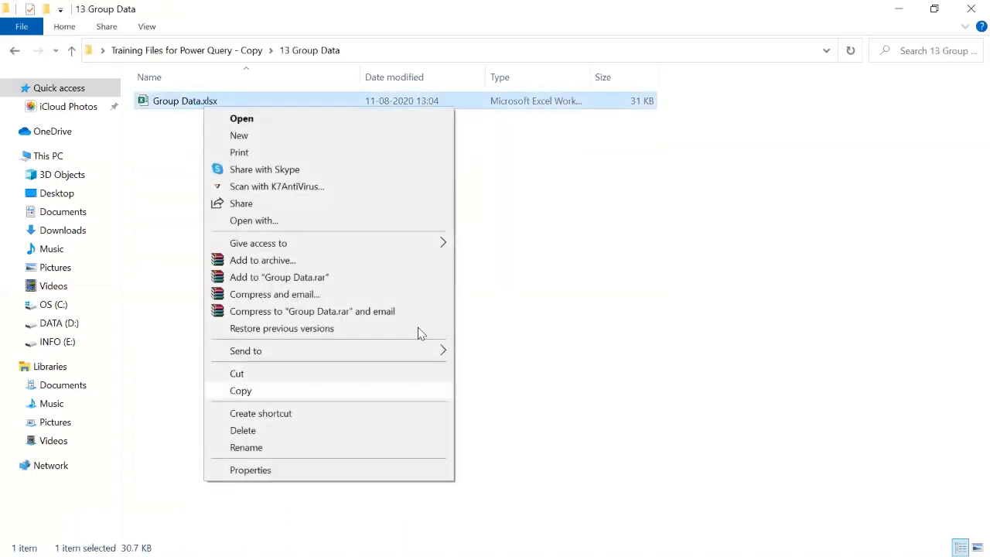
left_click(968, 8)
right_click(626, 117)
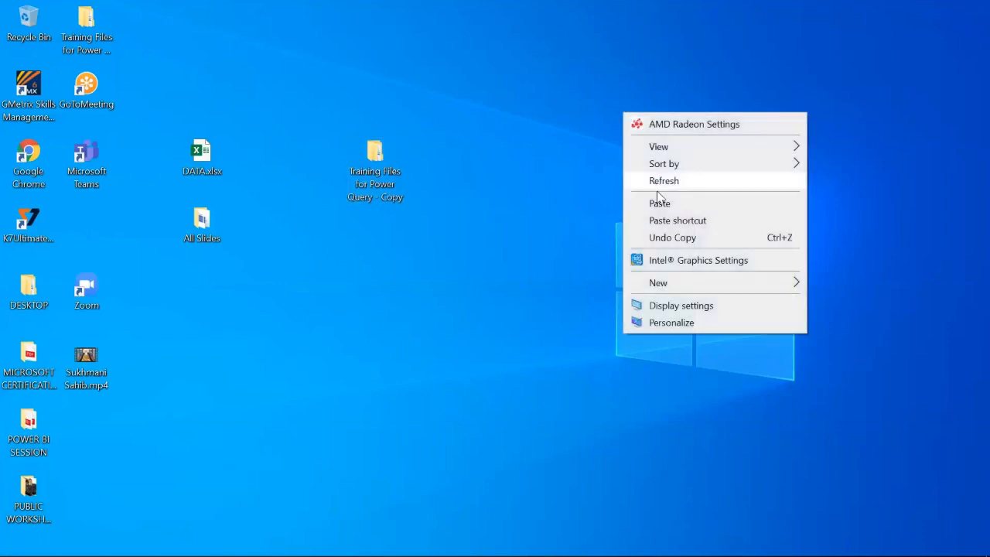
left_click(654, 202)
Open the desktop copy of Group Data.xlsx in Excel and enable editing and its external data content
double_click(606, 101)
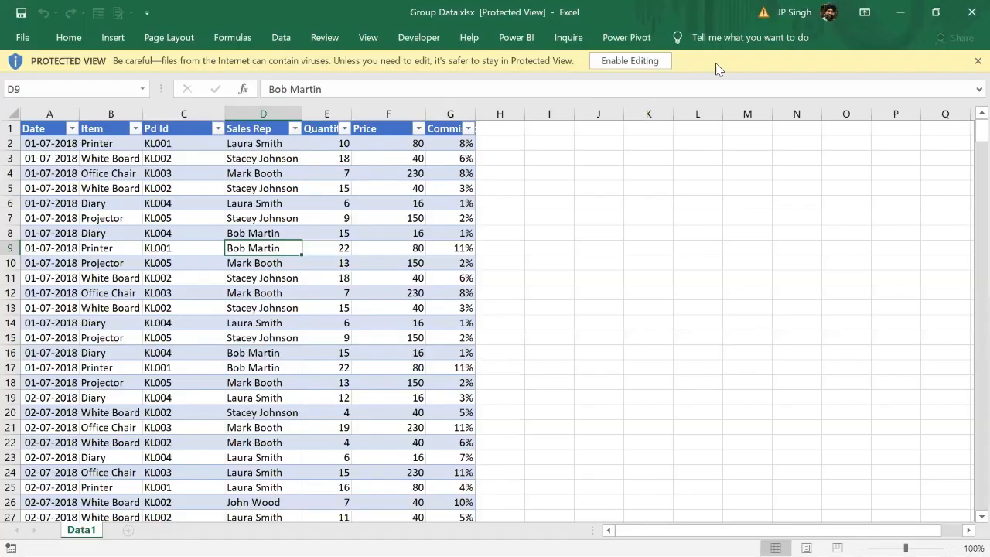
left_click(631, 62)
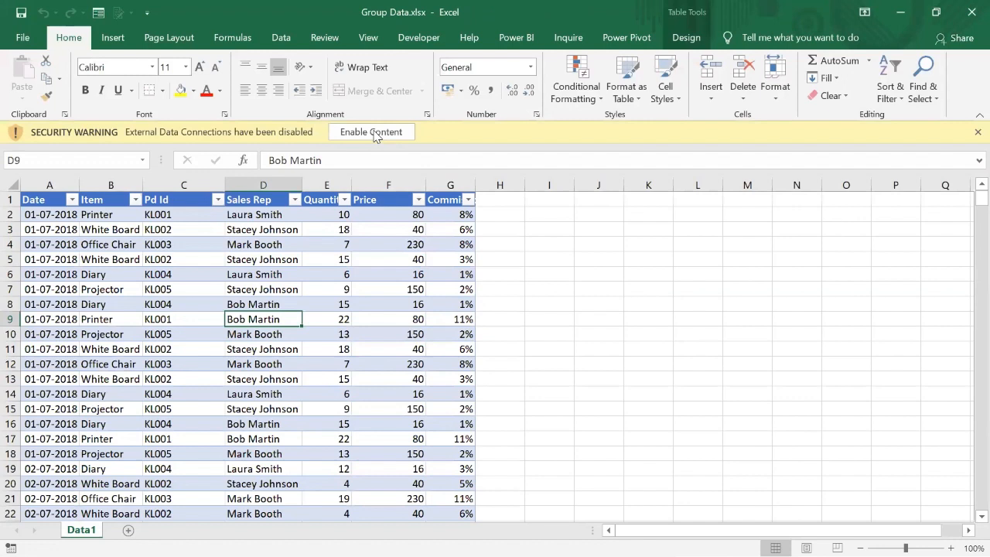
left_click(372, 132)
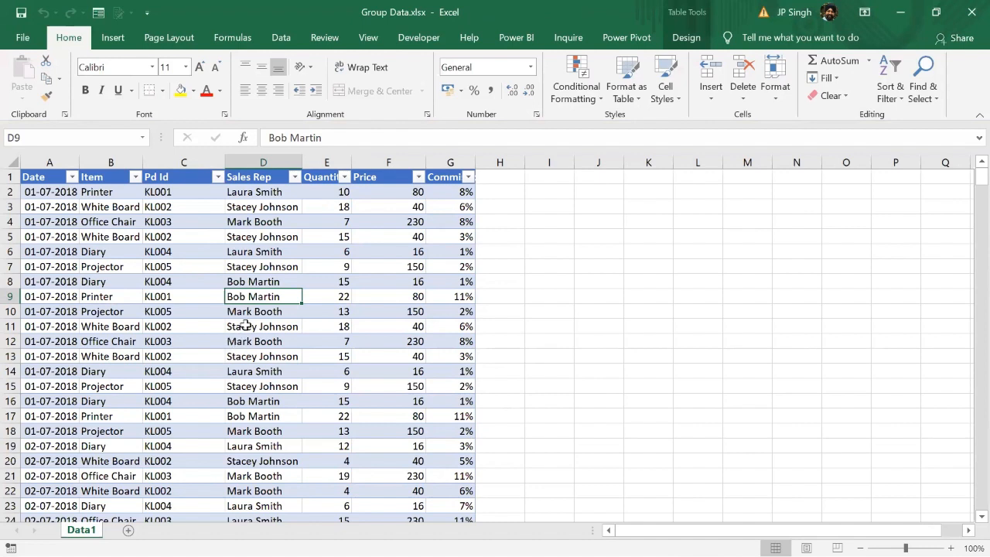
Insert a PivotTable based on the Data1 table in a new worksheet
left_click(126, 224)
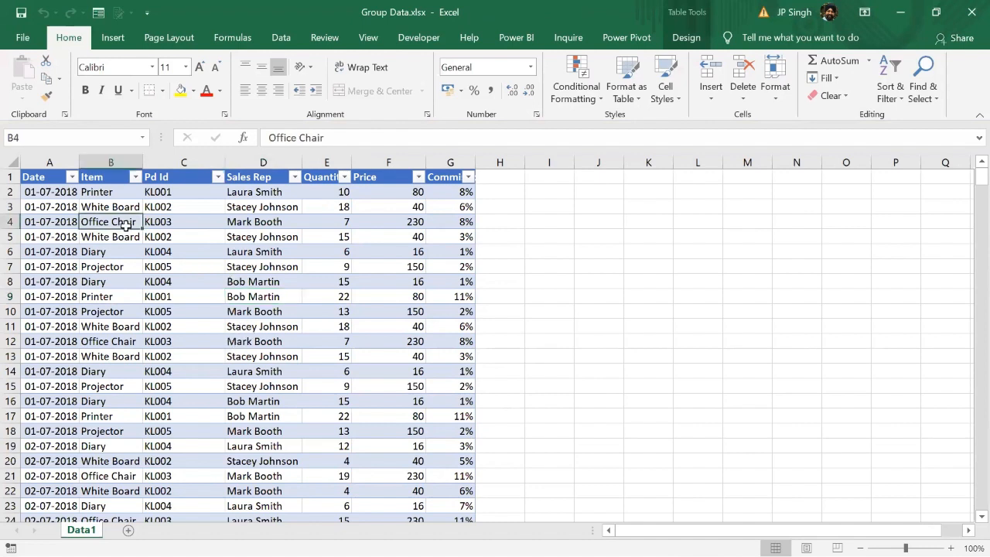
left_click(102, 40)
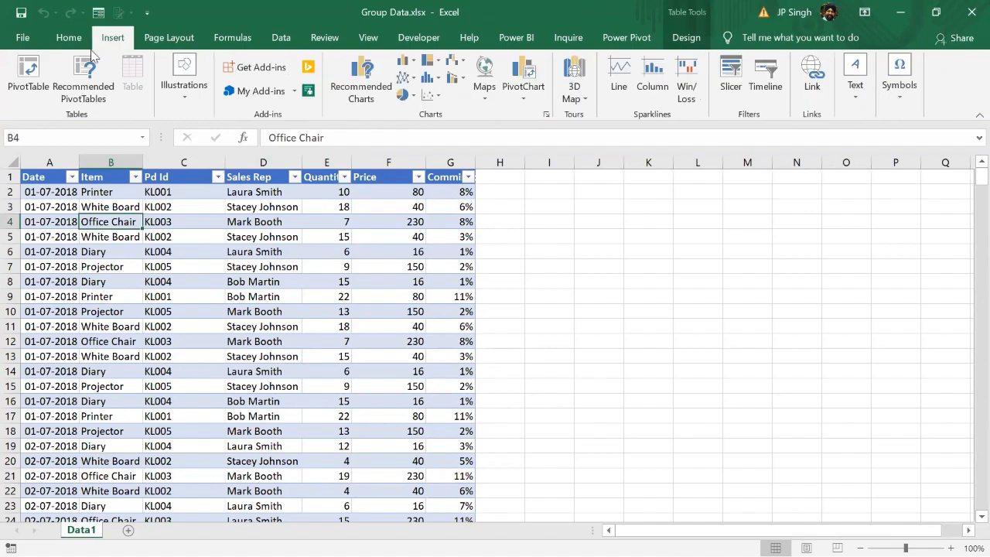
left_click(36, 84)
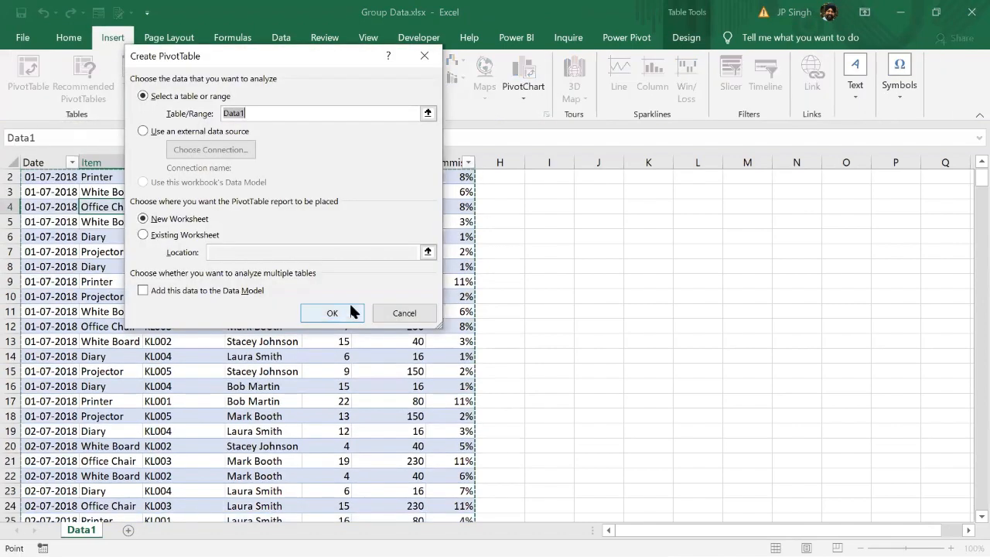
left_click(352, 314)
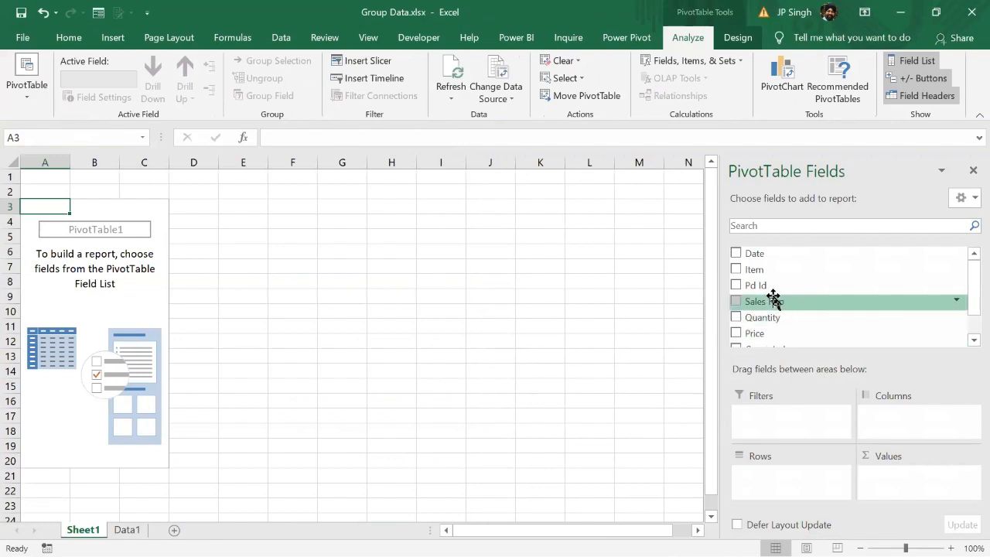
Put Item in the PivotTable's rows and add Quantity twice as a value field
left_click_drag(763, 272, 791, 475)
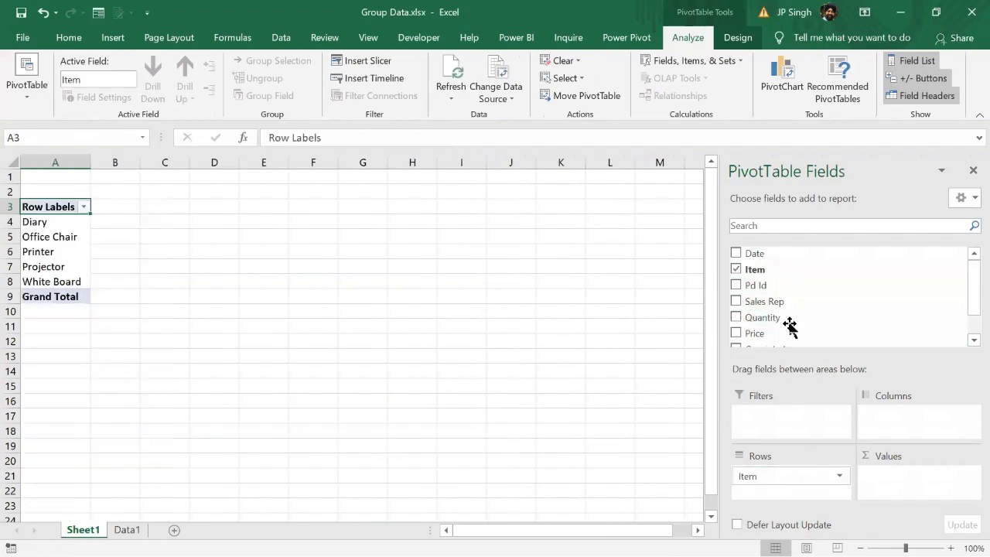
left_click_drag(784, 328, 913, 478)
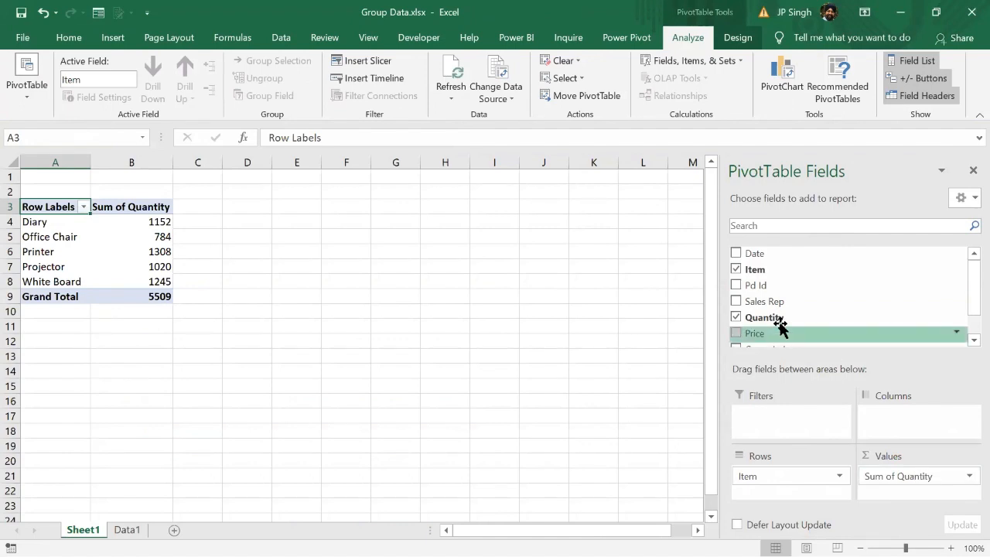
left_click_drag(771, 321, 890, 479)
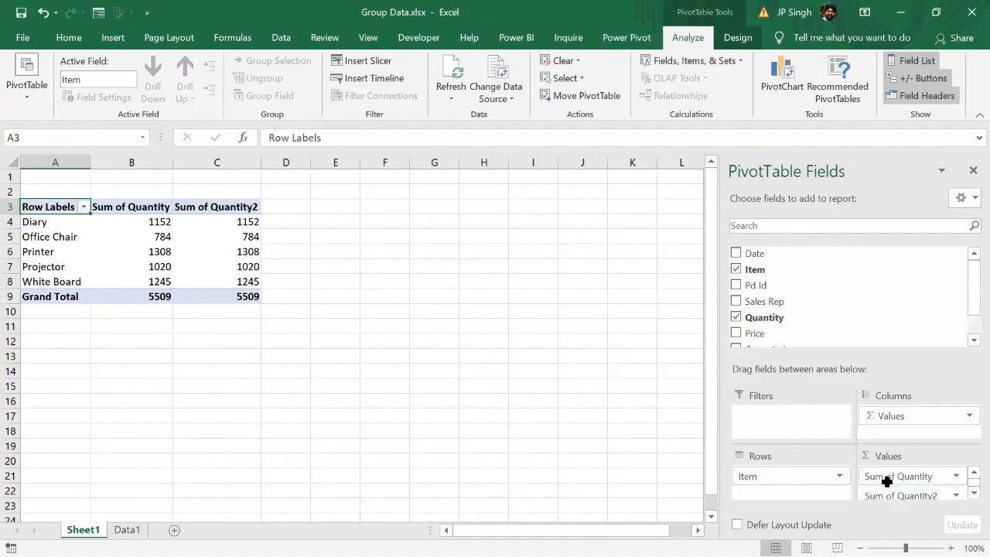
Summarize the PivotTable's second Quantity value field by Average
left_click(246, 208)
right_click(246, 213)
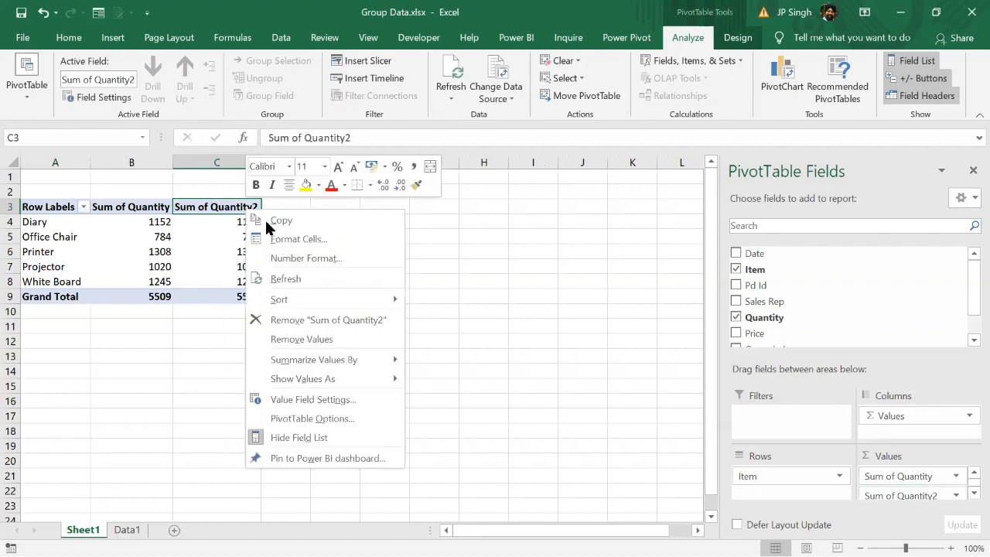
mouse_move(387, 362)
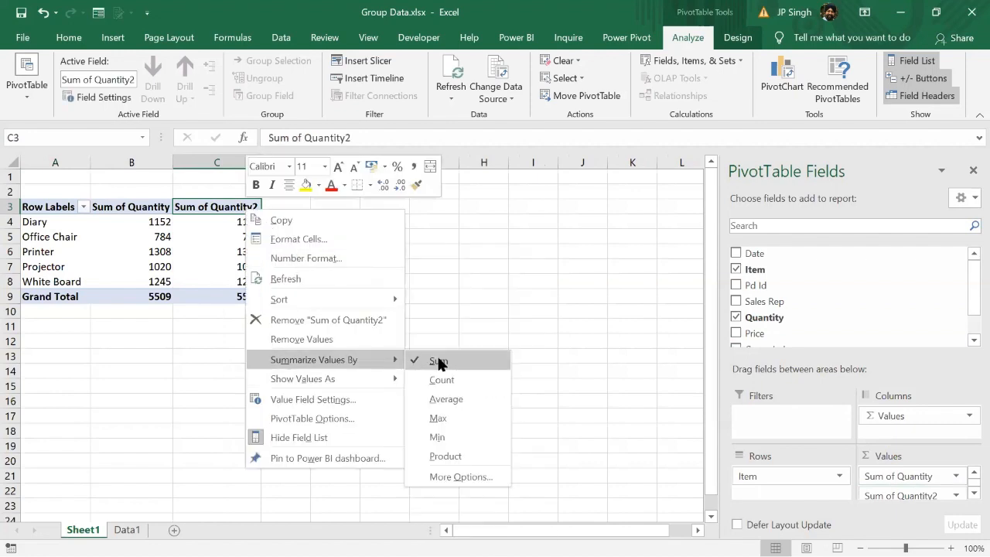
left_click(447, 398)
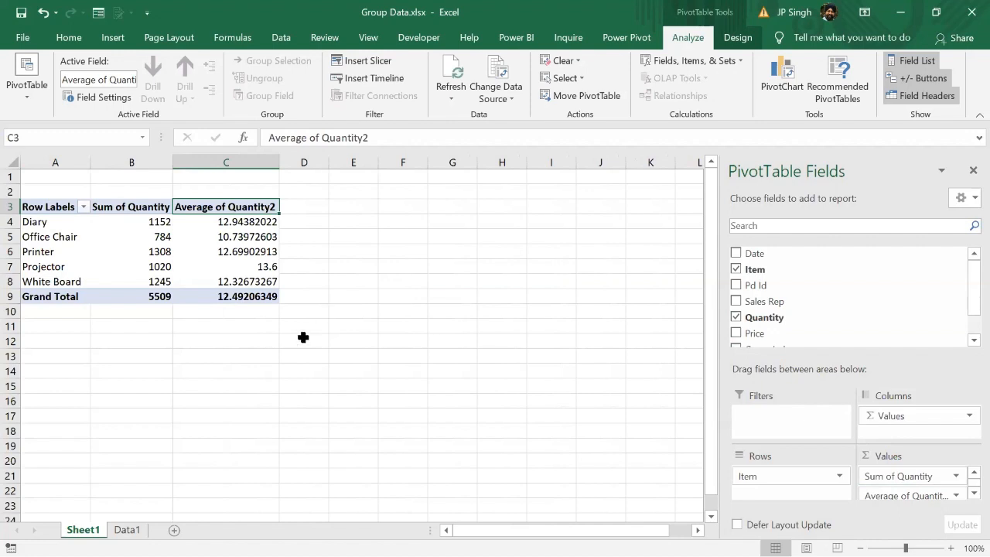
Compare the Data1 source table with the PivotTable's Quantity sums and averages per item on Sheet1
left_click(136, 530)
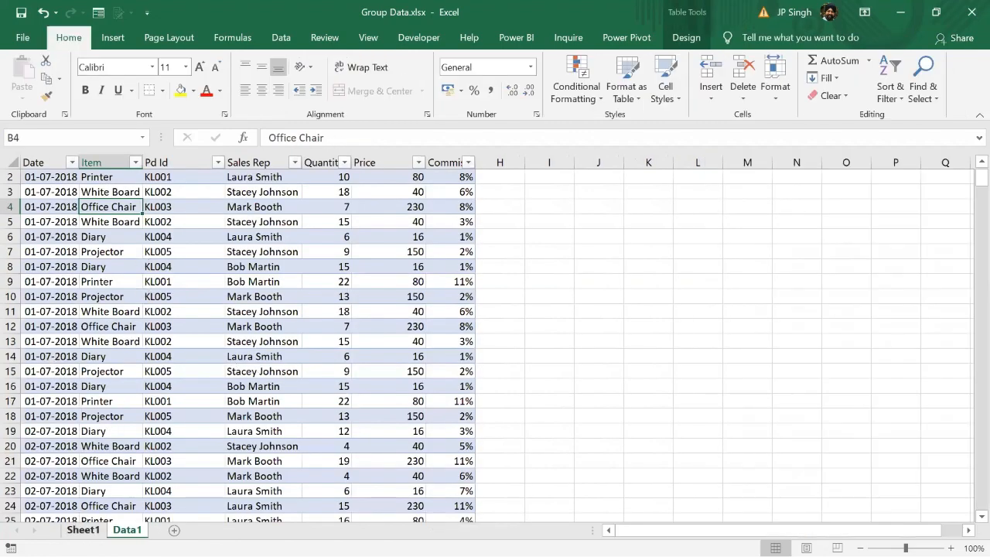
left_click(83, 530)
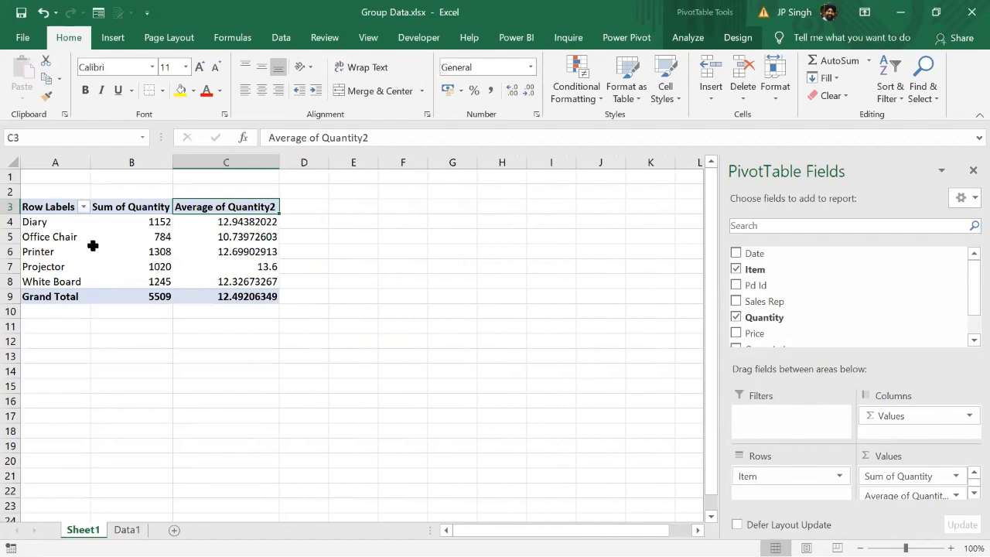
left_click(128, 528)
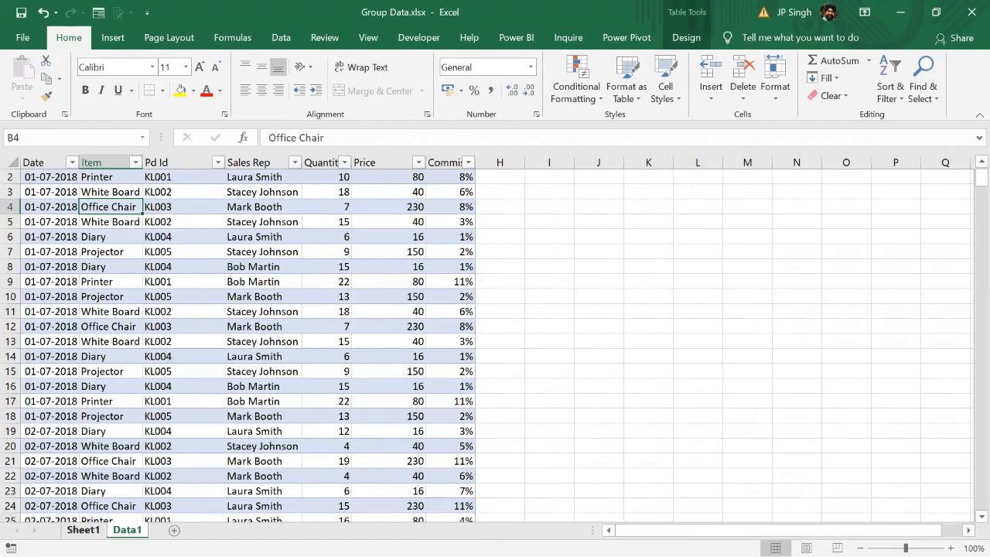
left_click(83, 530)
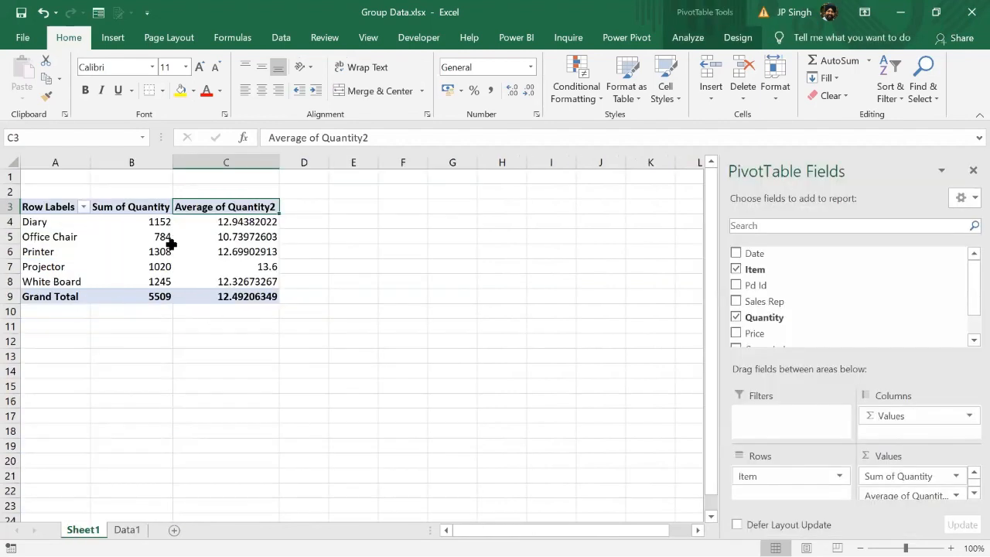
mouse_move(179, 270)
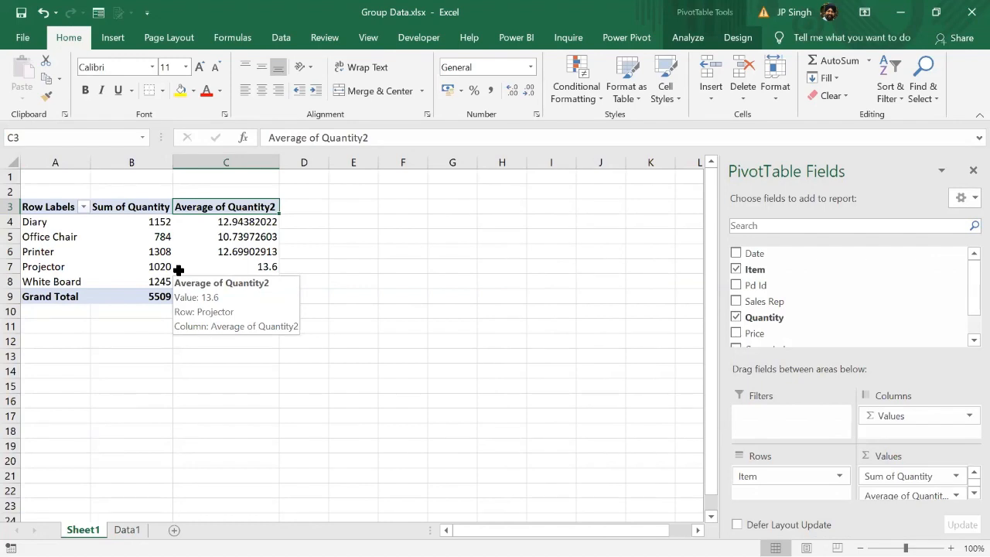
Open UnPivot Data.xlsx from the 14 Unpivot Data training folder in Excel and enable its editing and content
left_click(898, 14)
double_click(368, 182)
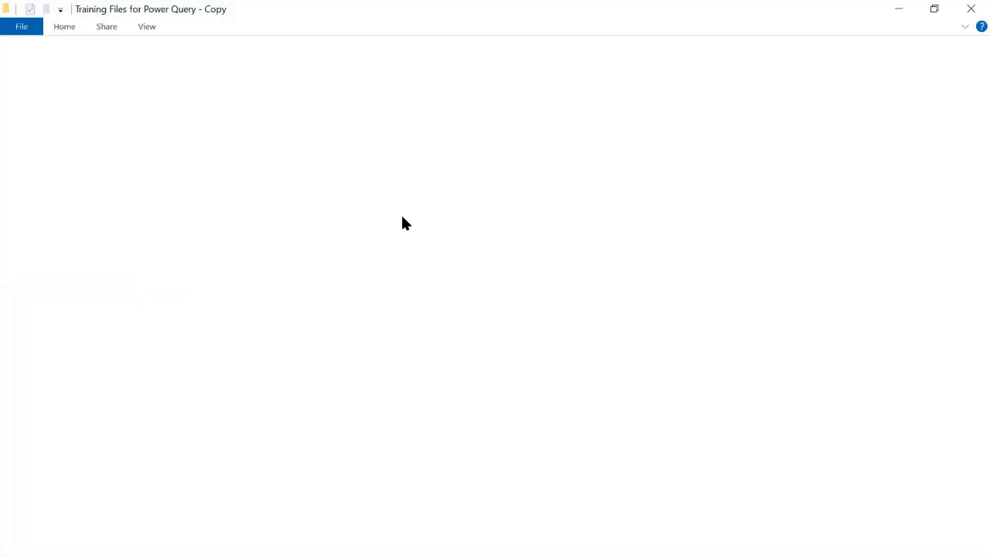
double_click(186, 310)
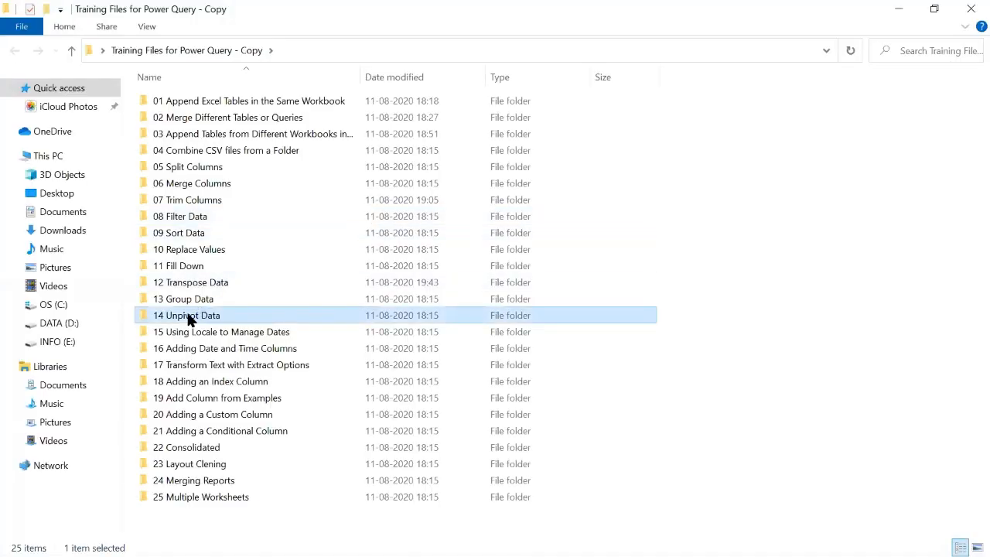
double_click(196, 104)
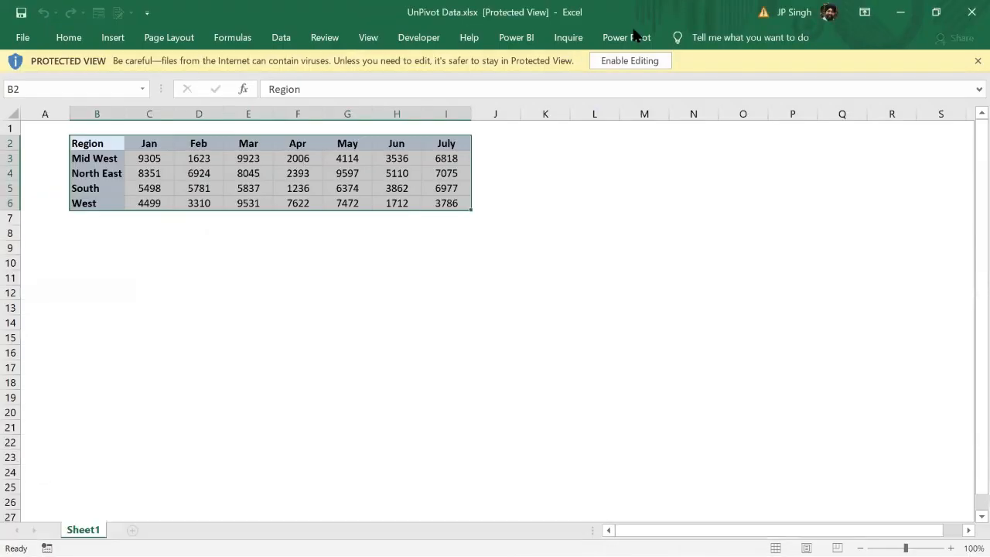
left_click(612, 62)
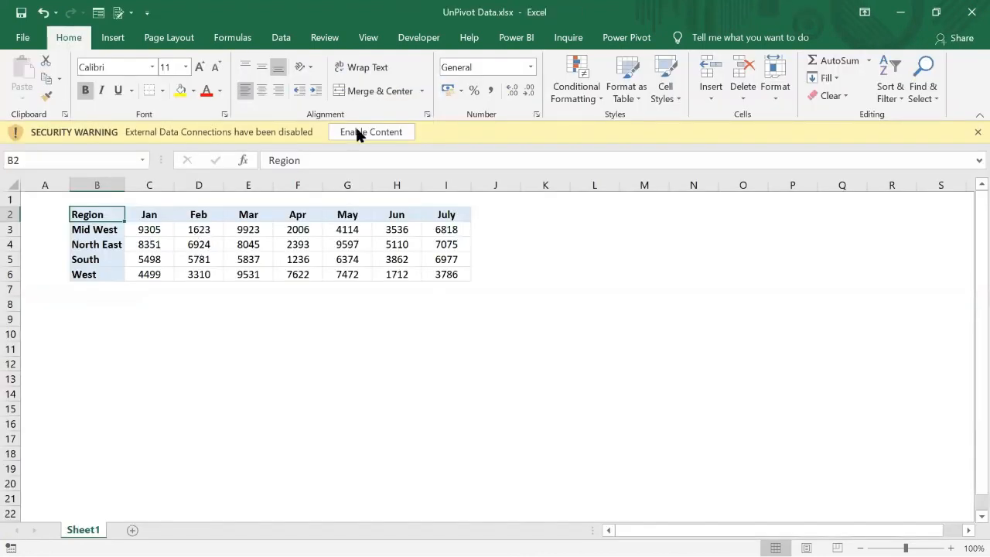
left_click(360, 132)
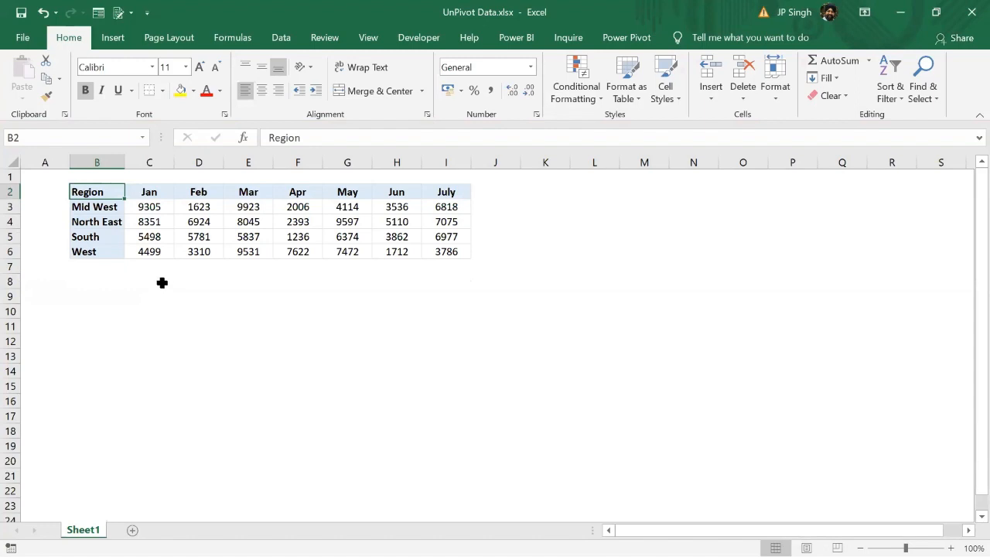
Examine how the Mid West values are laid out across the Jan, Feb and Mar columns of the region table
left_click(109, 207)
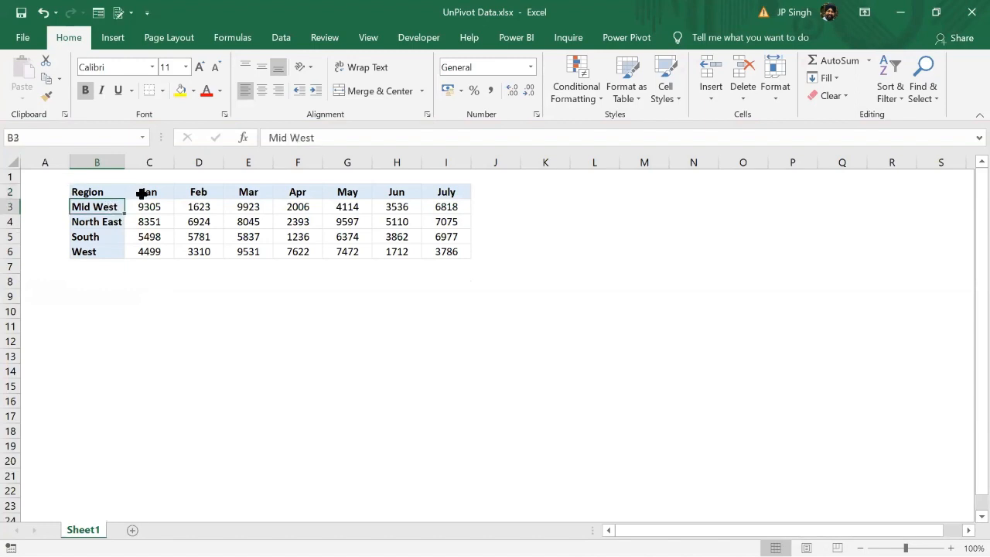
left_click(142, 194)
left_click(150, 211)
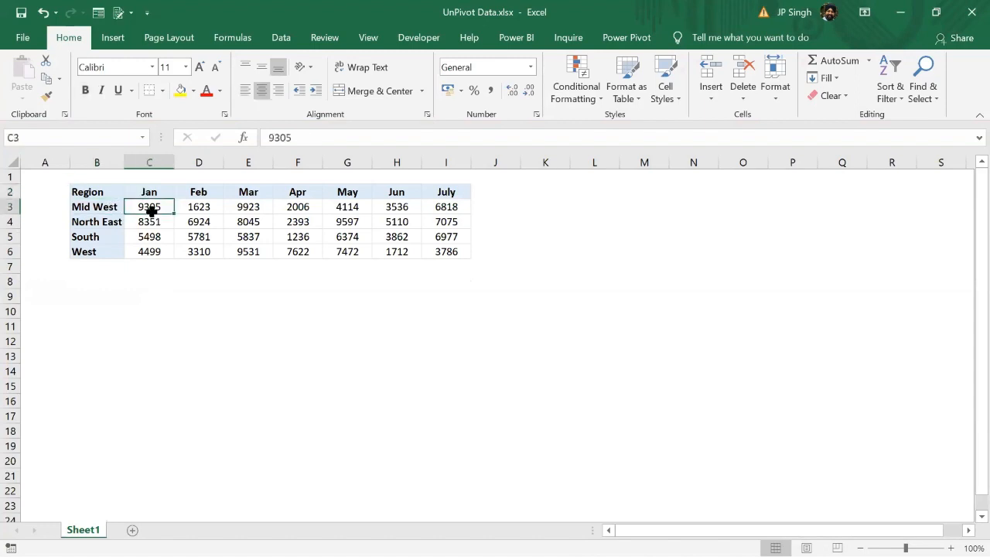
key("Left")
left_click(197, 194)
left_click(206, 211)
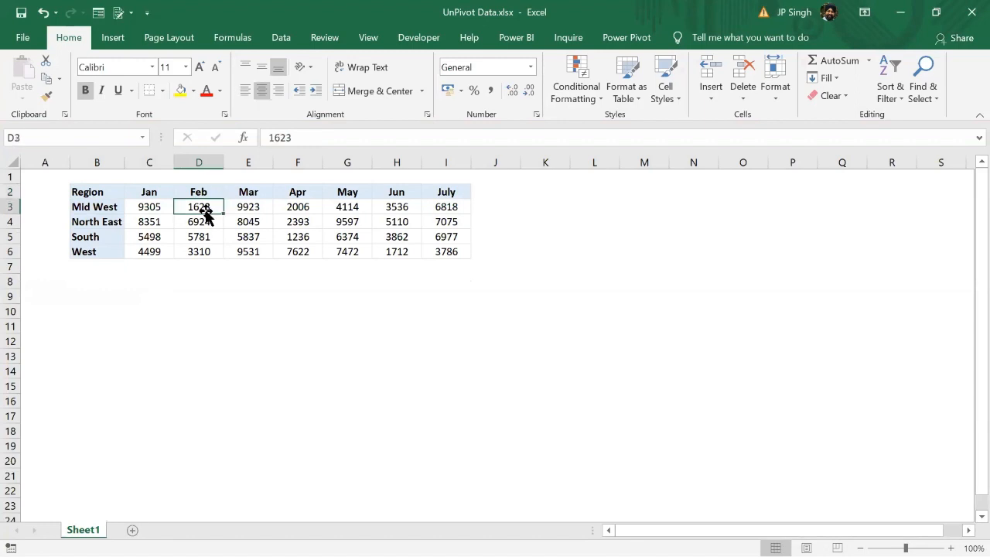
left_click(111, 205)
left_click(246, 192)
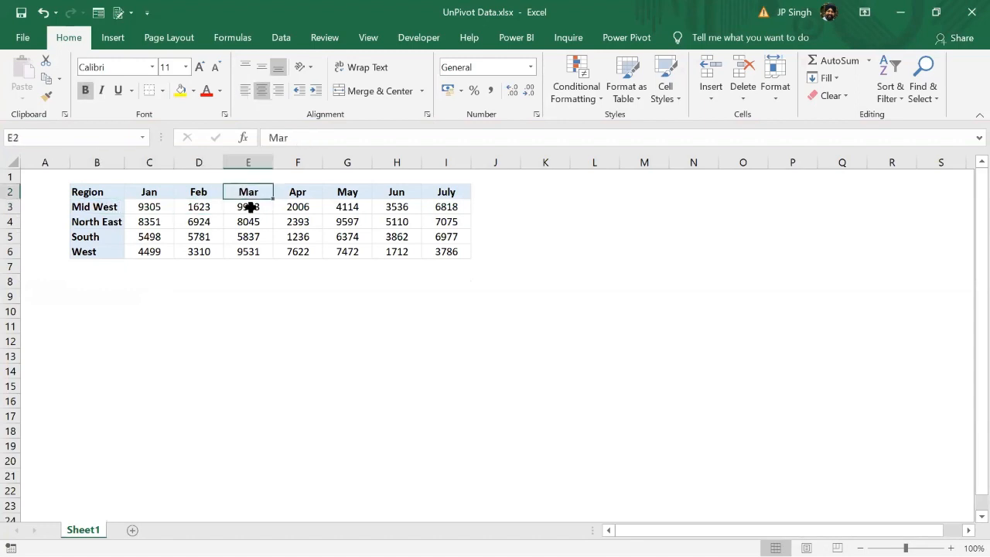
left_click(249, 207)
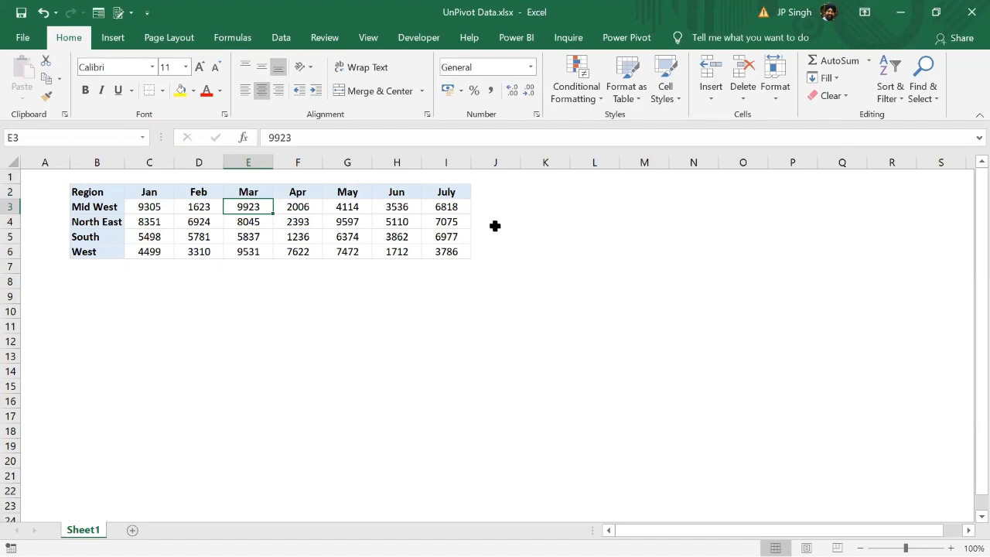
Close the UnPivot Data and Group Data workbooks, discarding the changes to Group Data.xlsx
left_click(971, 12)
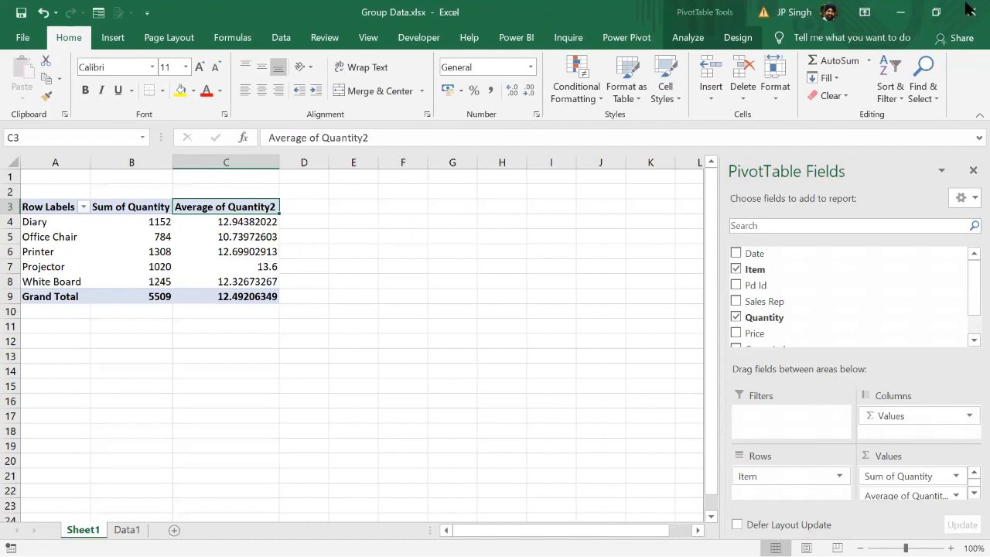
left_click(971, 11)
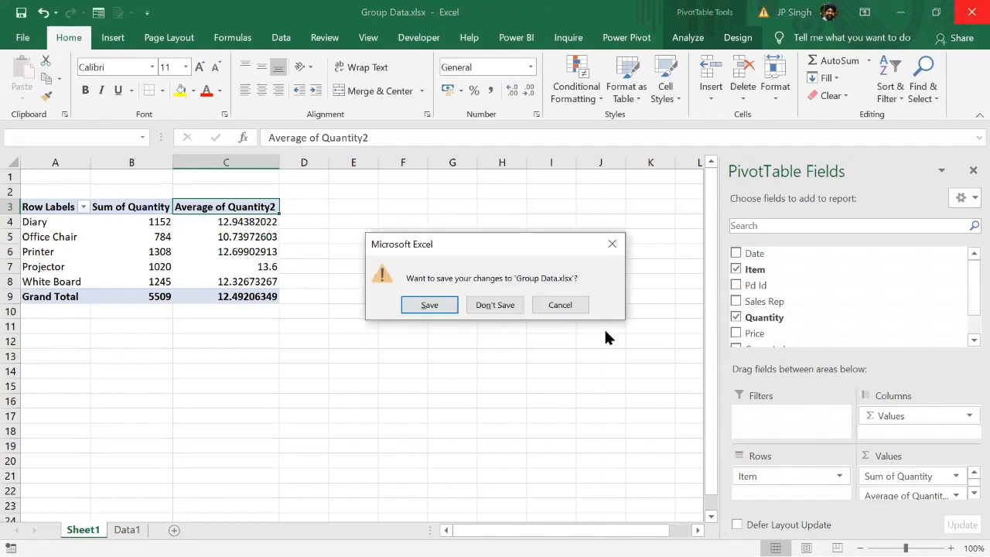
left_click(511, 303)
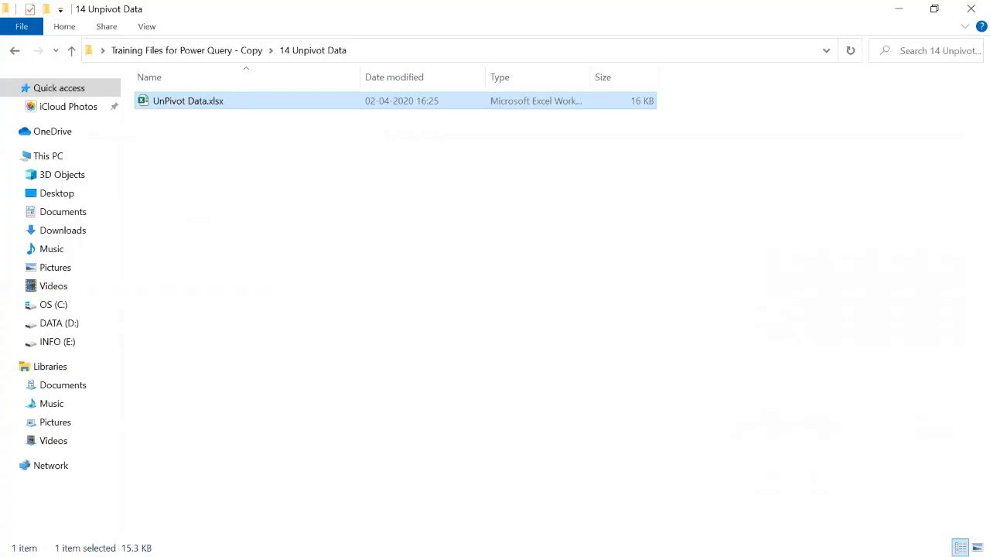
Launch Power BI Desktop and dismiss its start screen to reach a blank report
left_click(14, 547)
left_click(105, 261)
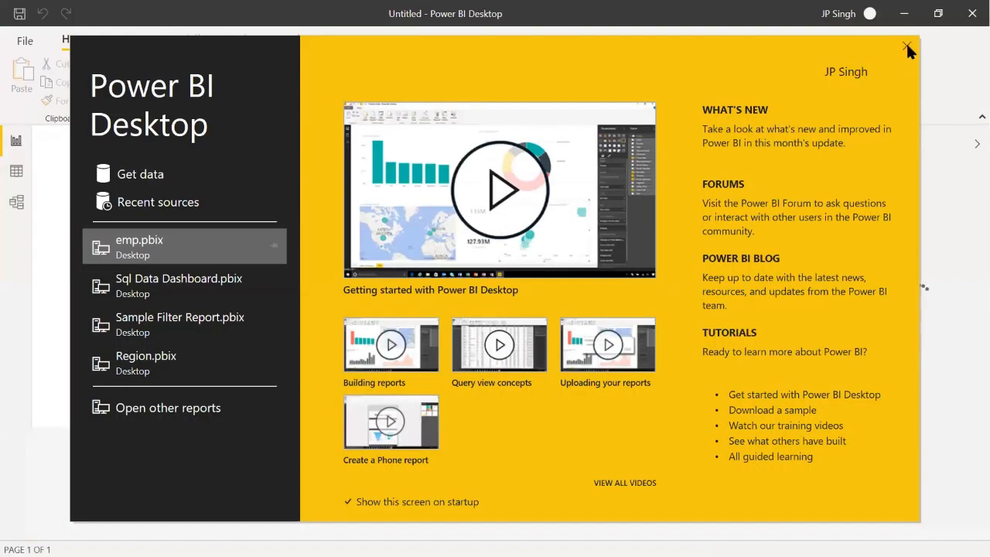
left_click(906, 43)
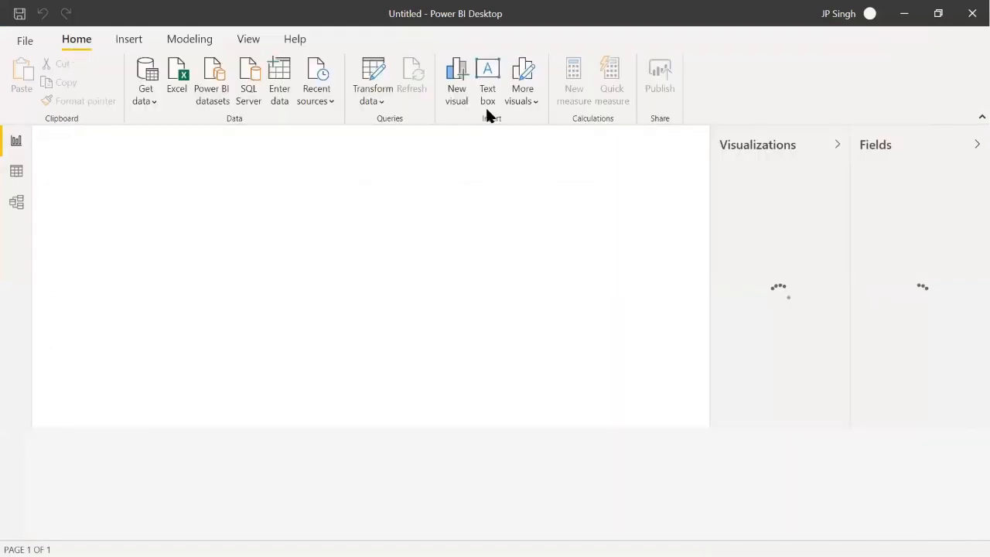
Get data from the Excel workbook UnPivot Data.xlsx in the 14 Unpivot Data folder and open its Sheet1 for transformation in Power Query
left_click(155, 89)
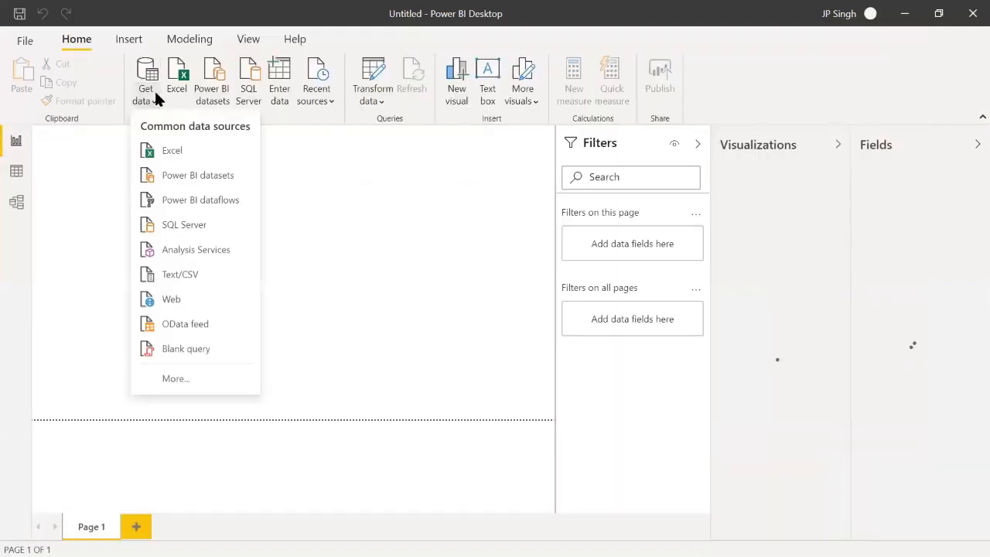
left_click(161, 158)
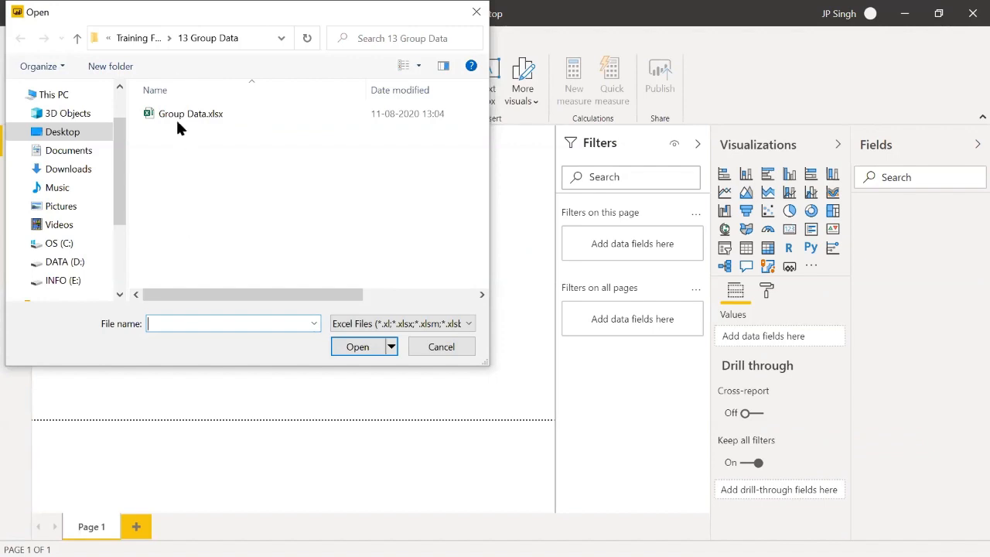
left_click(140, 37)
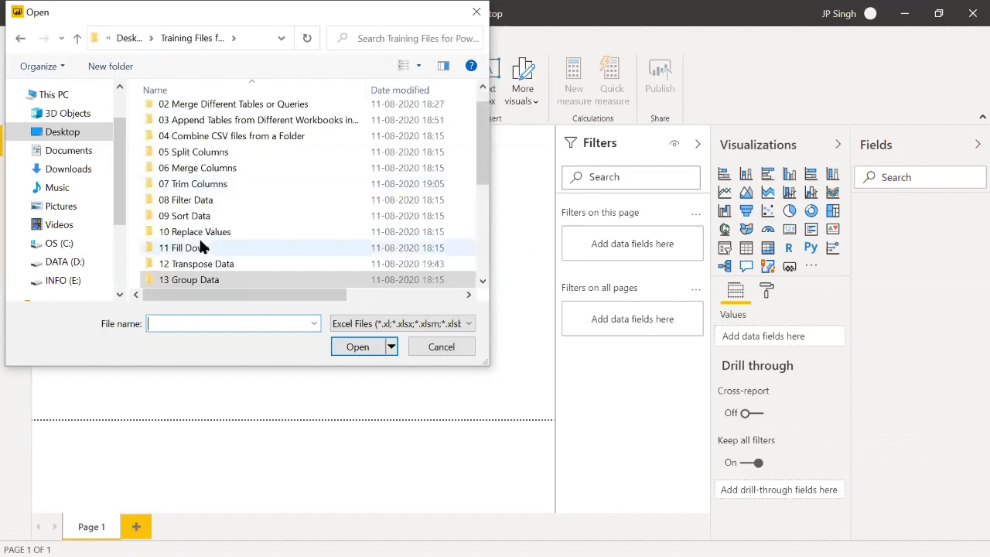
scroll(199, 243, "down", 2)
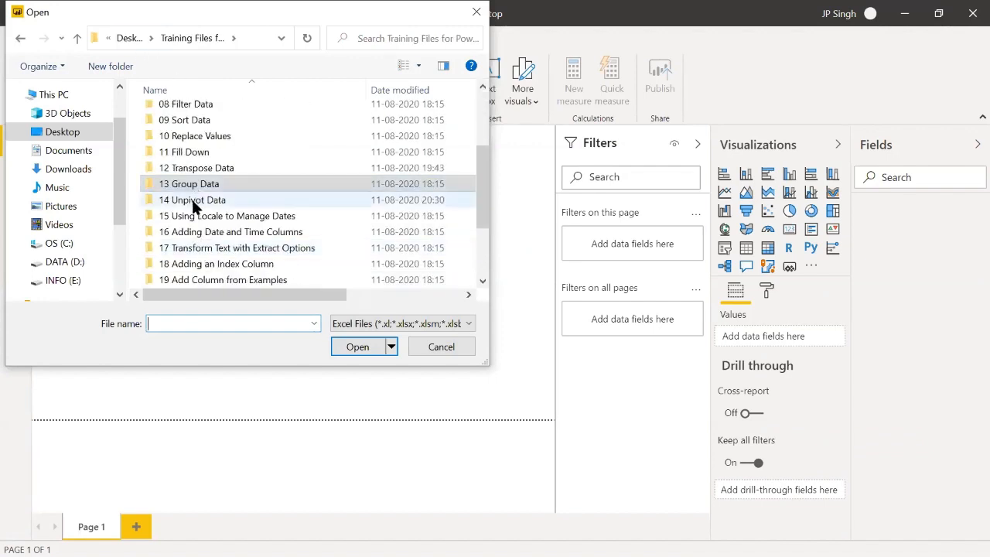
left_click(193, 203)
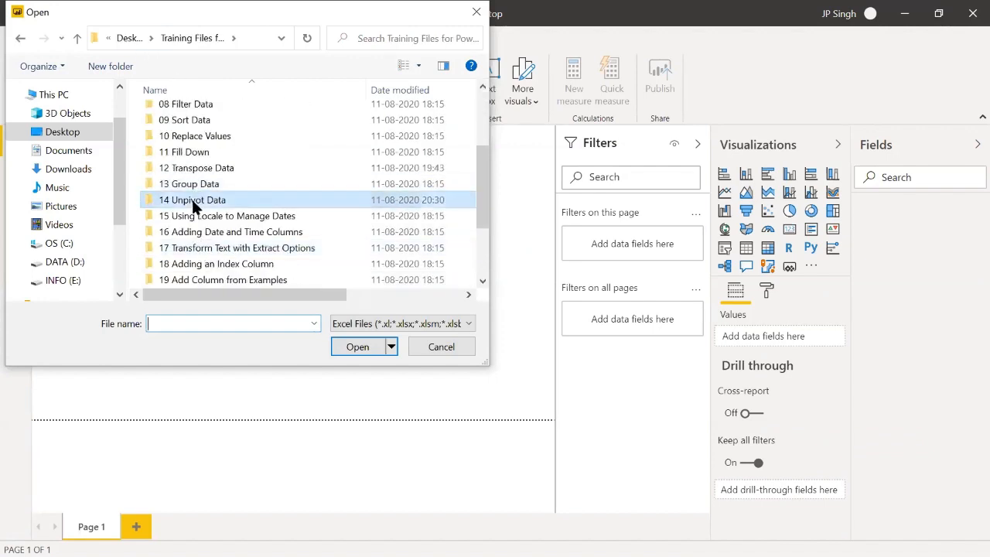
left_click(353, 350)
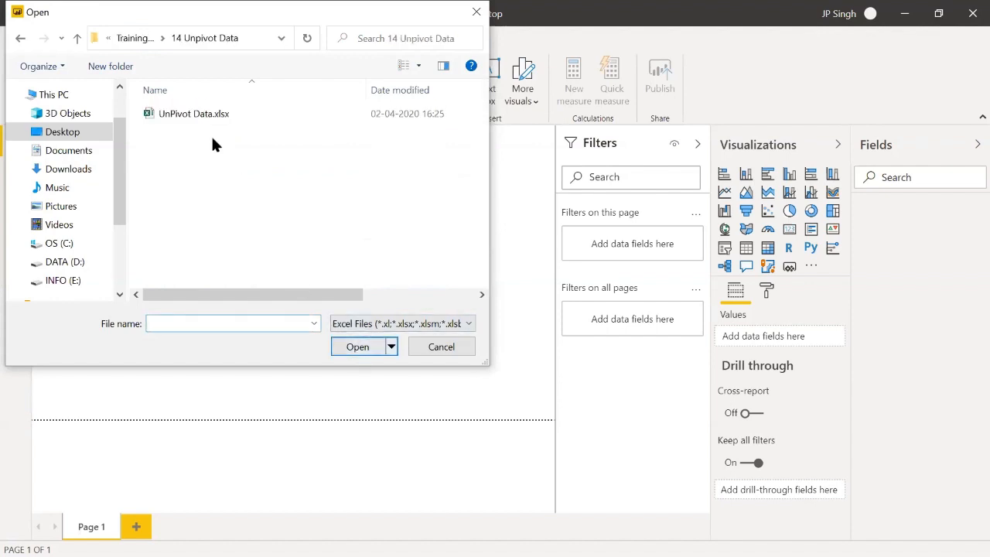
left_click(202, 116)
left_click(358, 347)
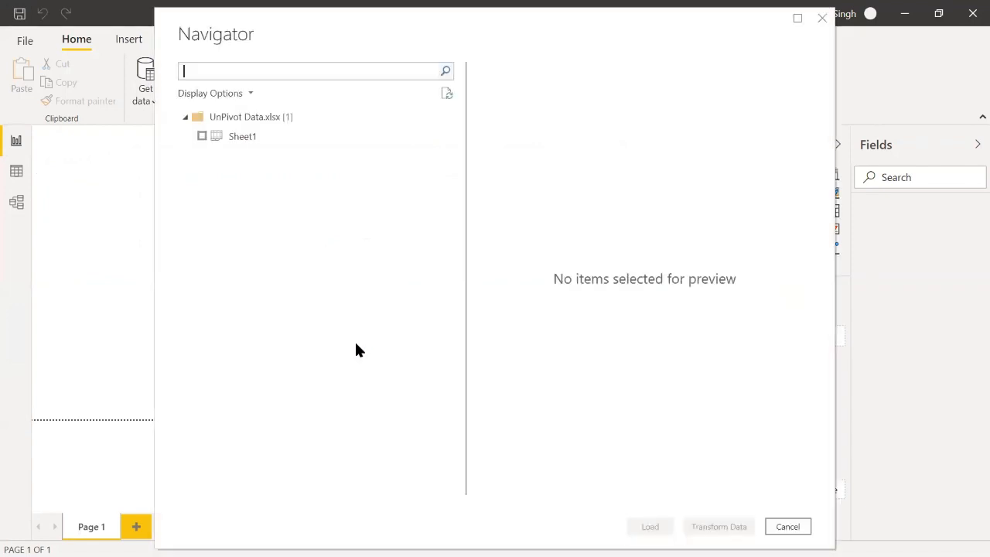
left_click(201, 136)
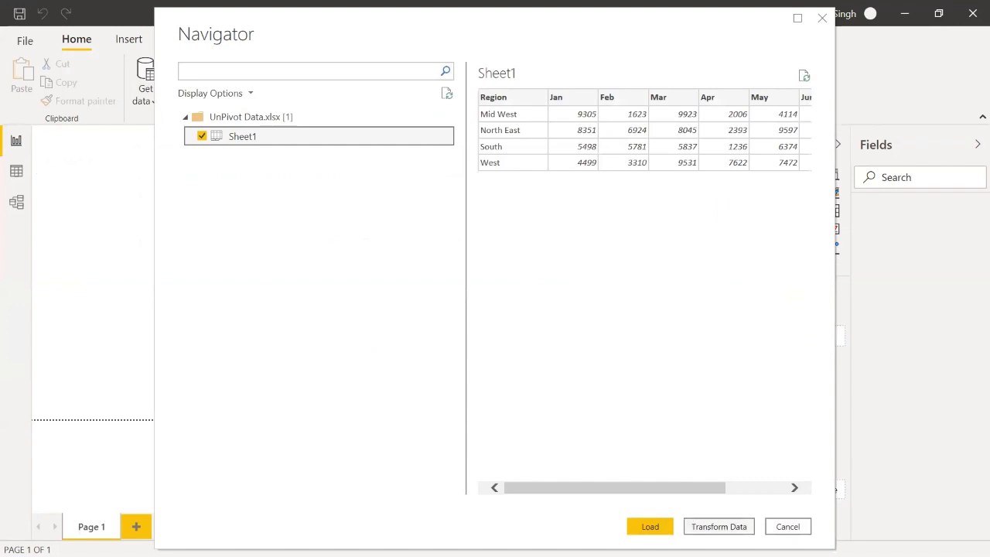
left_click(712, 528)
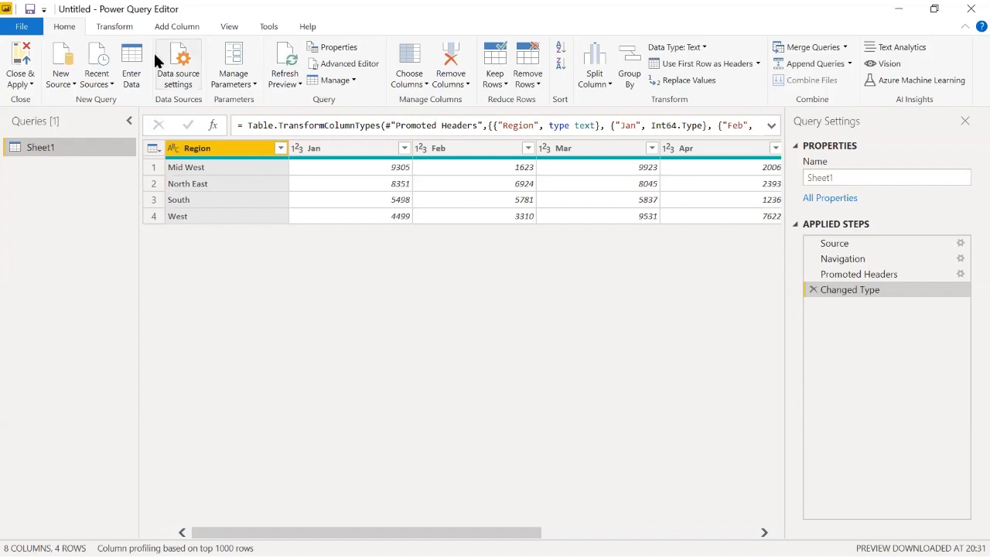
Try Unpivot Columns on the Region column and remove the Unpivoted Columns step
left_click(117, 29)
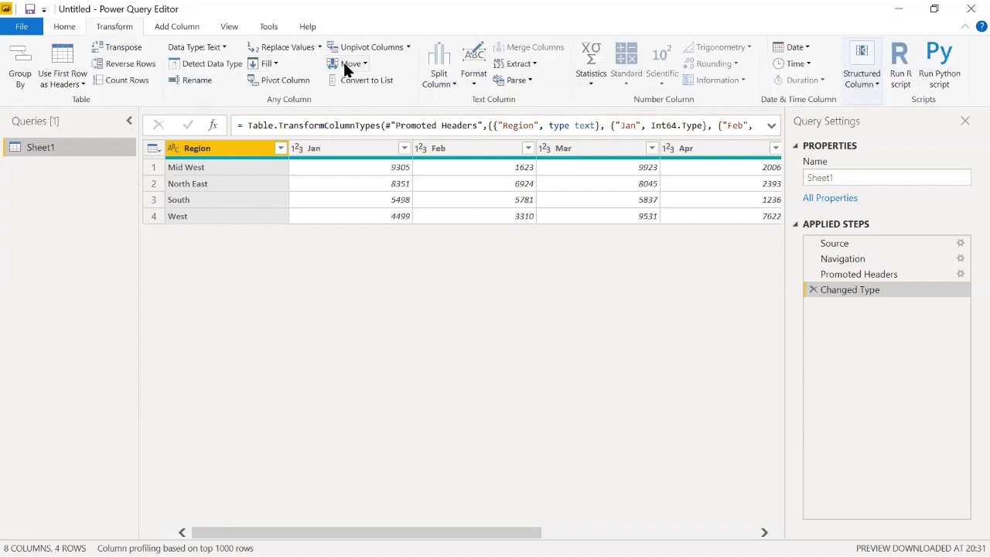
left_click(408, 48)
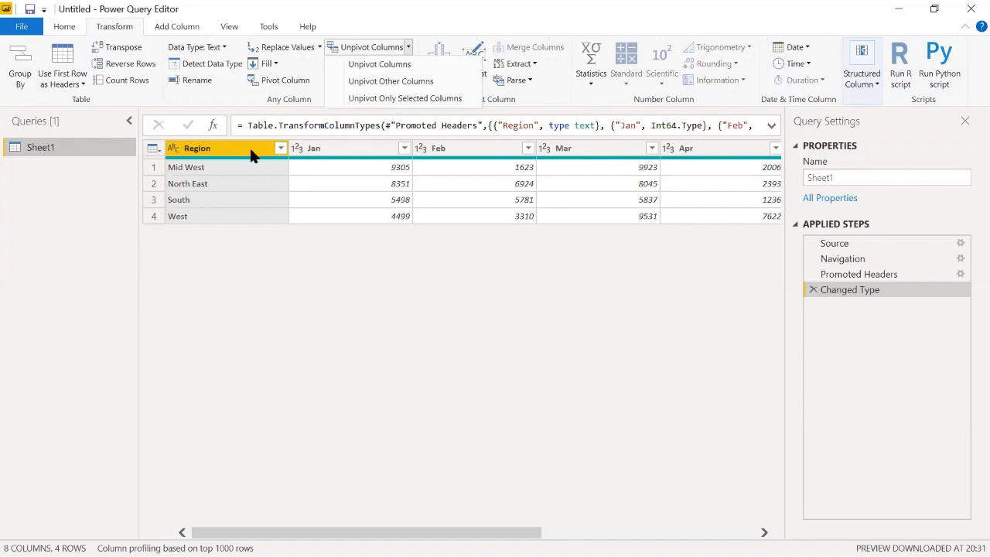
left_click(399, 67)
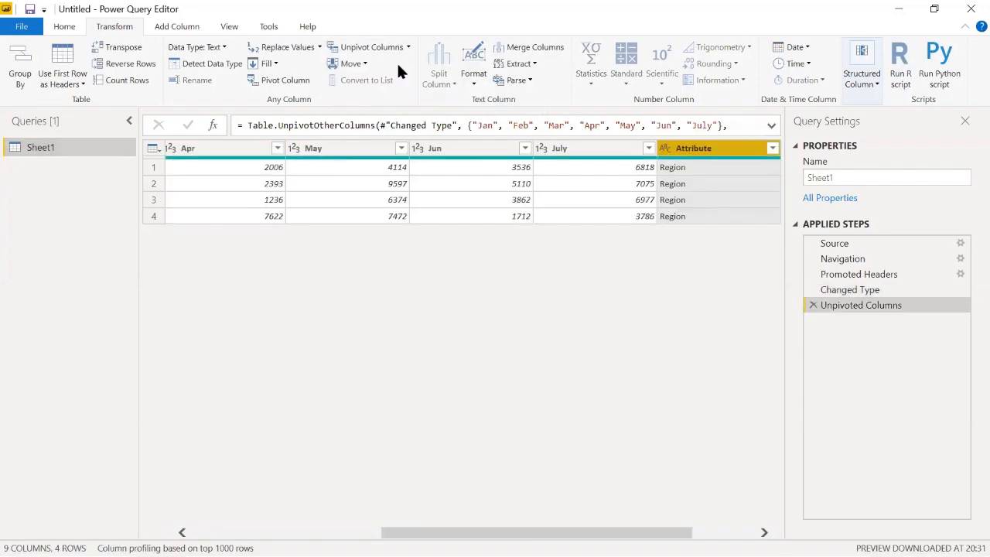
left_click(813, 304)
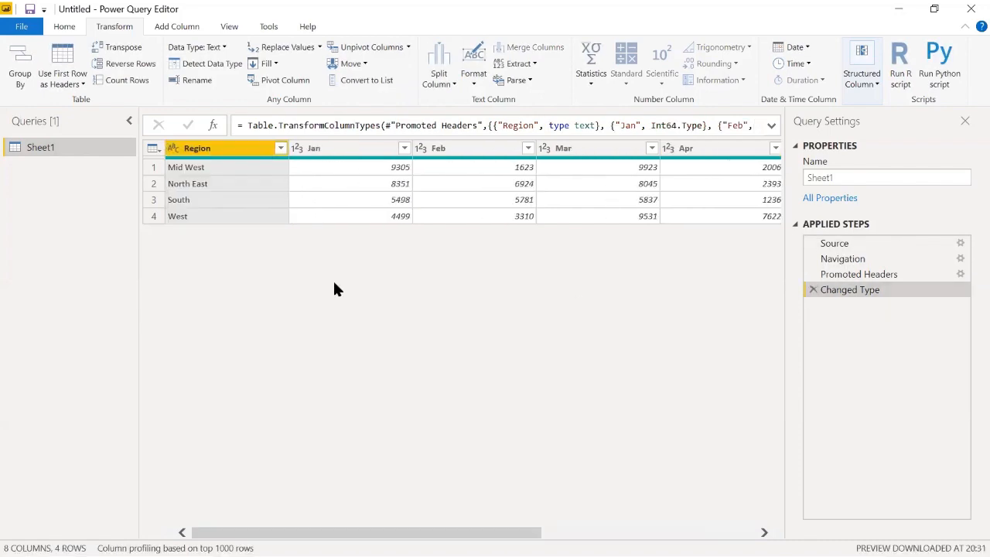
Try Unpivot Other Columns with Region selected, review the unpivoted rows, and remove the Unpivoted Other Columns step
left_click(407, 47)
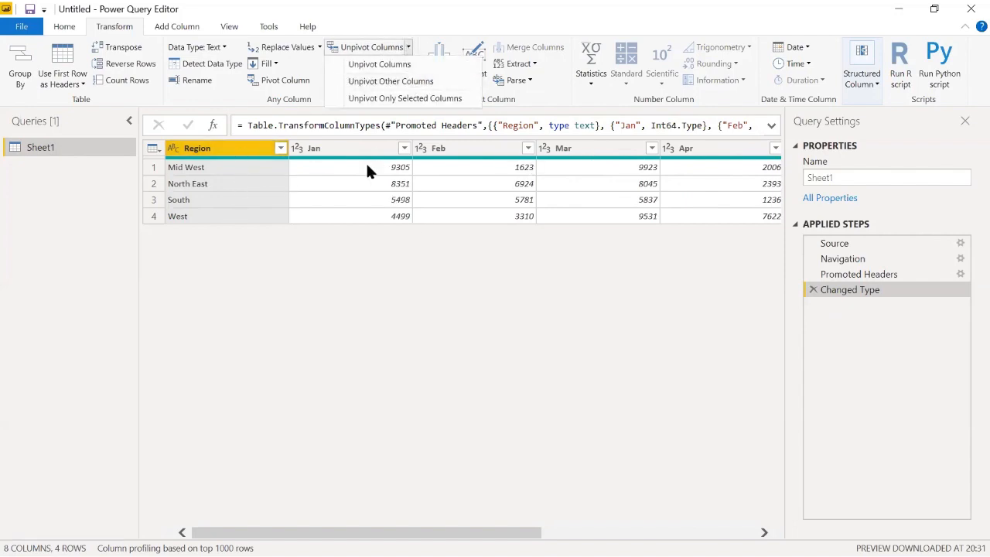
left_click(395, 80)
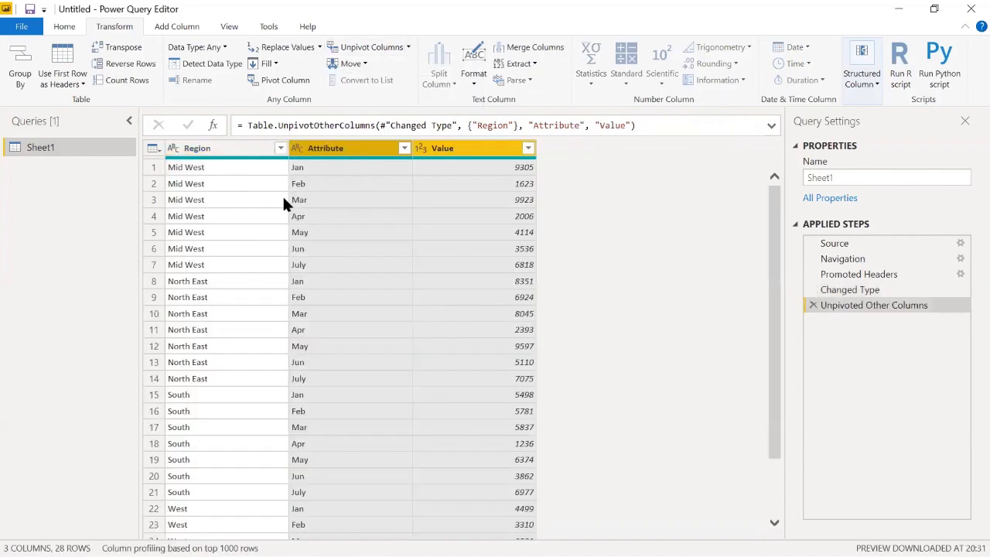
scroll(283, 203, "down", 3)
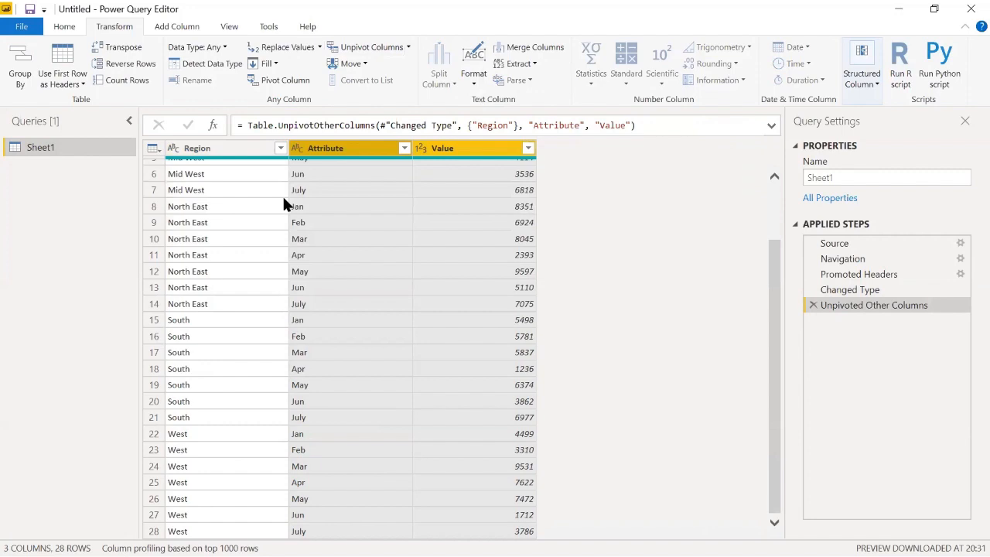
scroll(283, 203, "up", 3)
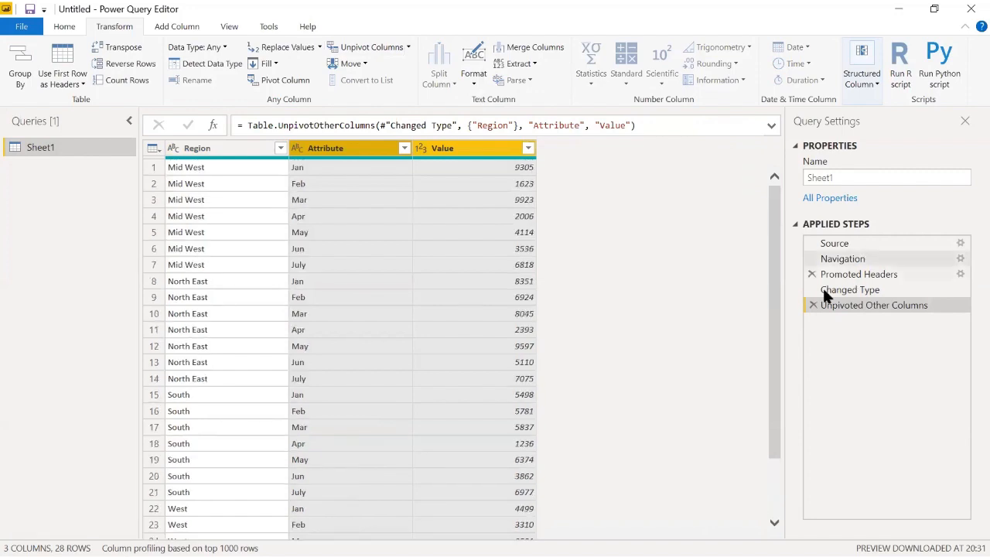
left_click(813, 305)
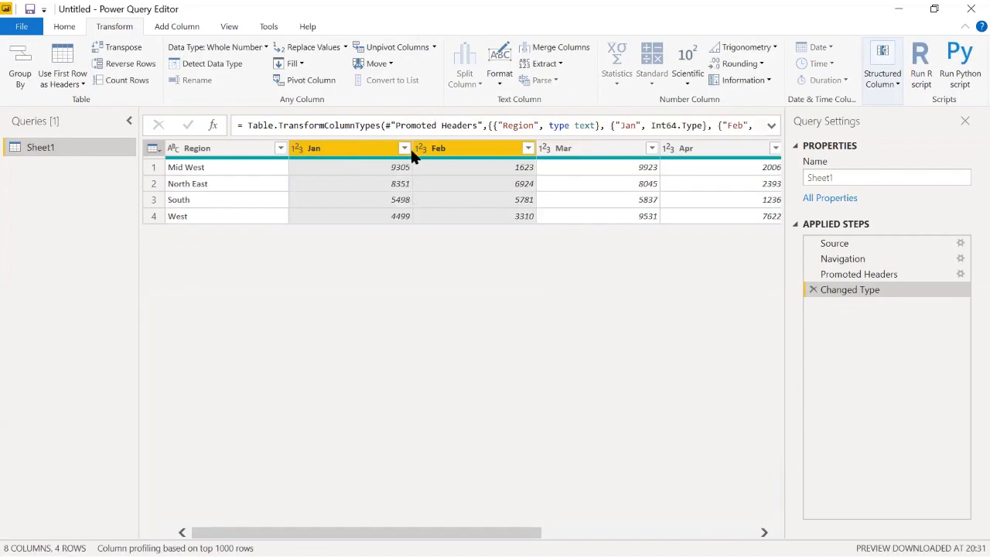
Select the month columns Jan through July and apply Unpivot Only Selected Columns to them
left_click(365, 147)
left_click(512, 148, "ctrl")
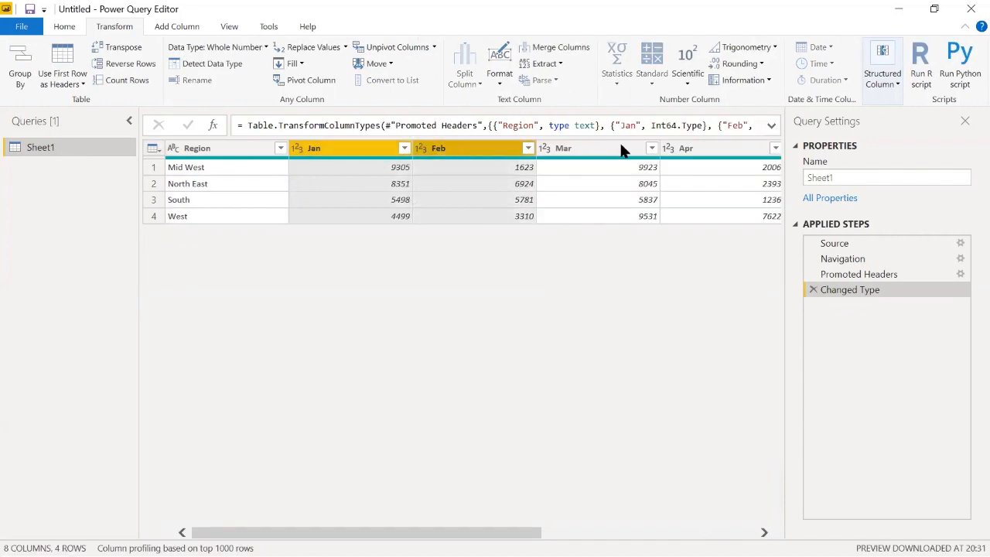
left_click(609, 149, "ctrl")
left_click(693, 147, "ctrl")
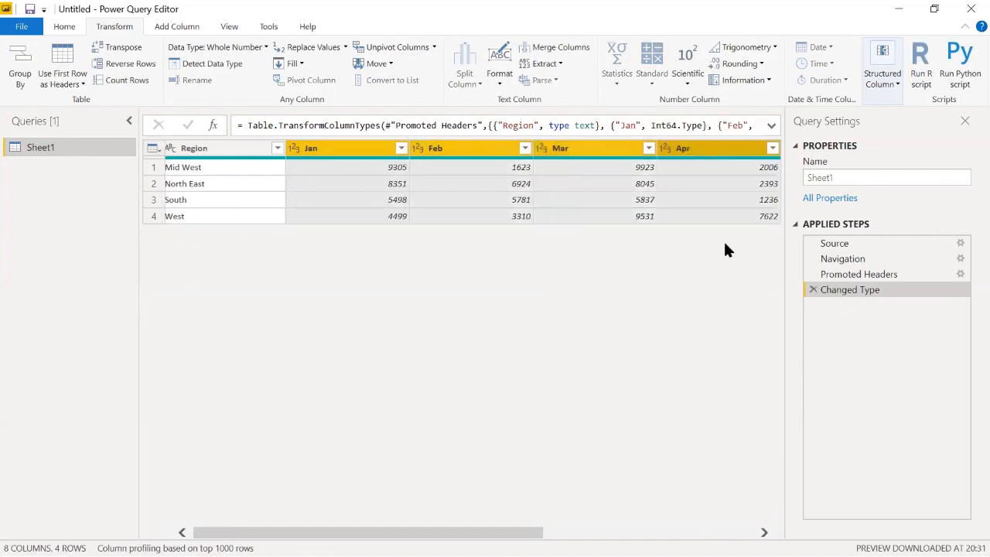
left_click(765, 532)
left_click(764, 533)
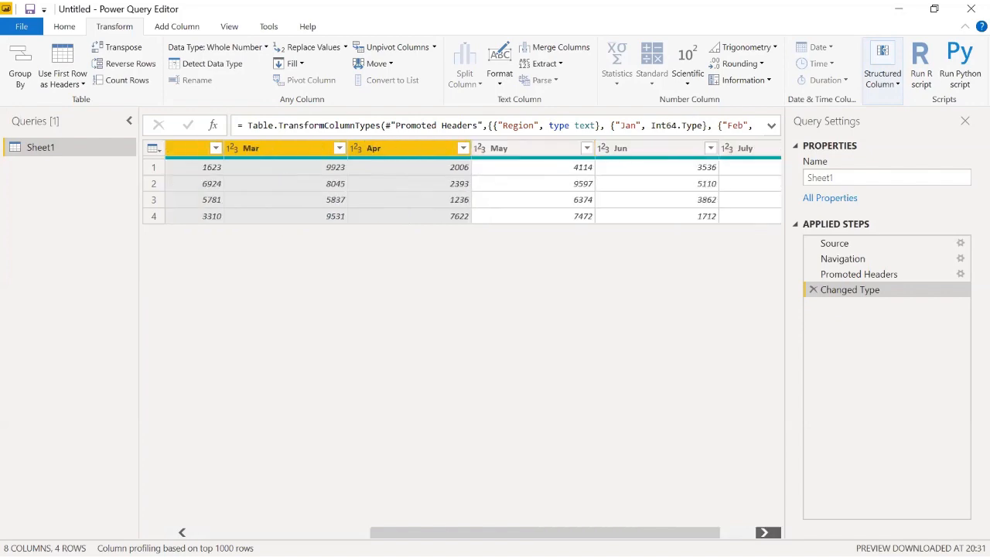
left_click(534, 147, "ctrl")
left_click(635, 147, "ctrl")
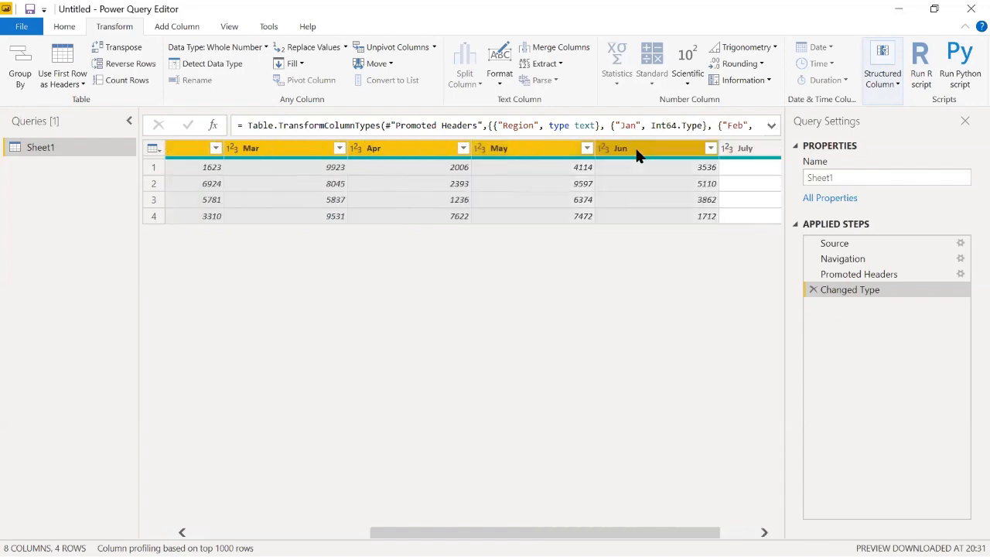
left_click(731, 148, "ctrl")
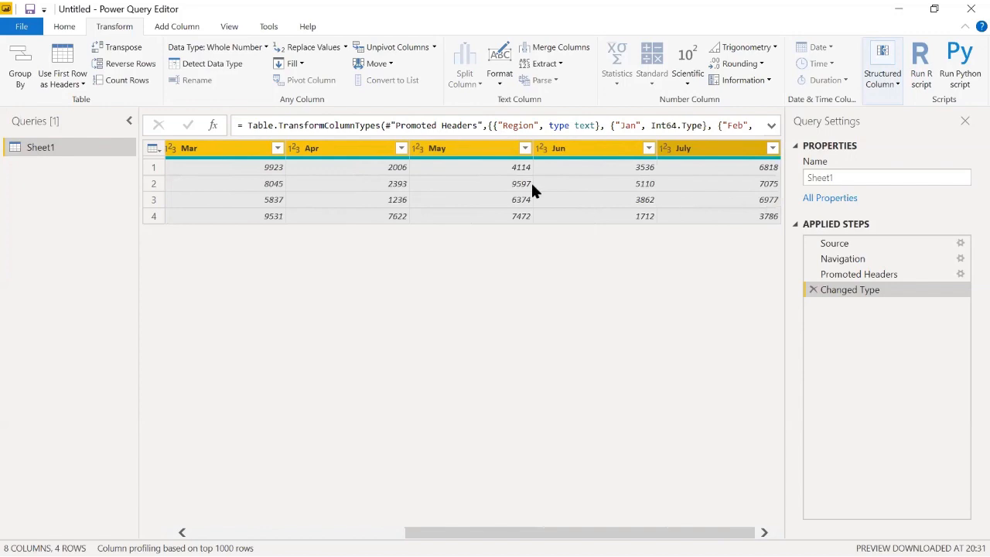
left_click(432, 47)
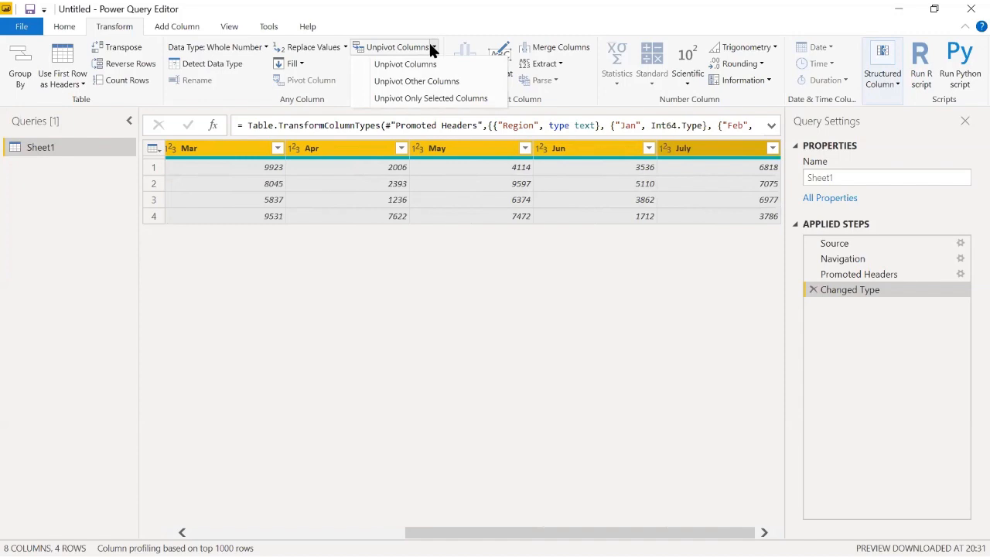
left_click(434, 98)
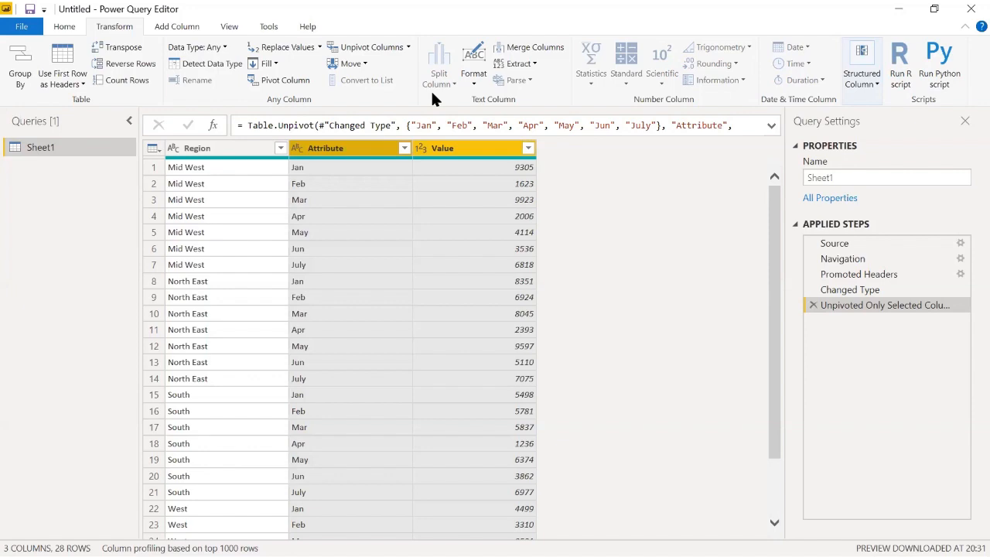
Examine the Region, Attribute and Value entries in the first two rows of the unpivoted table
left_click(234, 166)
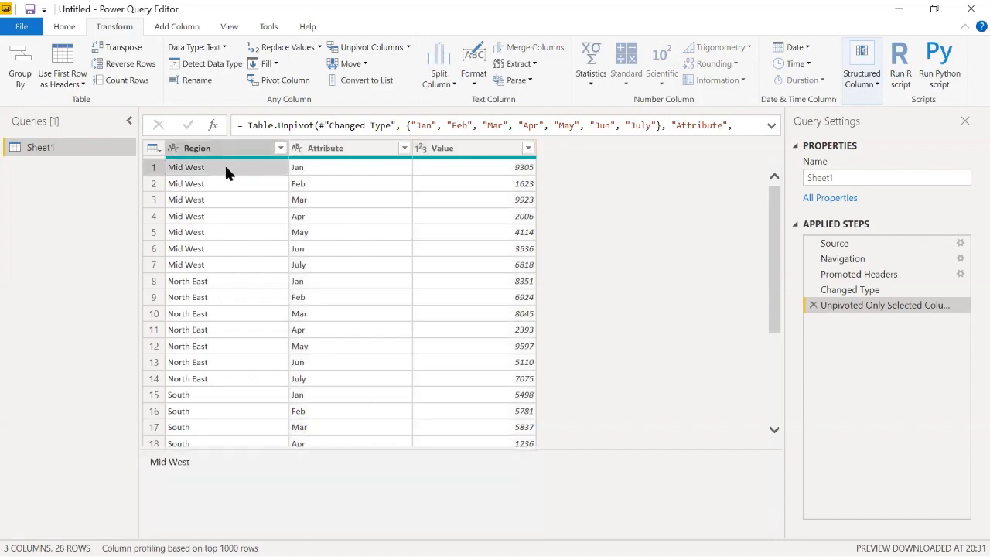
left_click(321, 169)
left_click(273, 171)
left_click(331, 171)
left_click(485, 170)
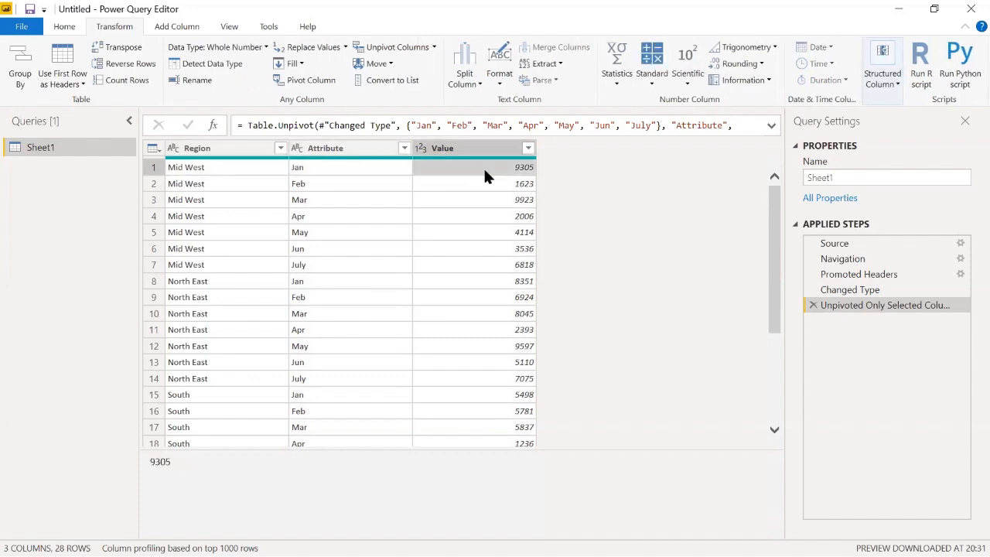
left_click(224, 187)
left_click(326, 183)
left_click(449, 186)
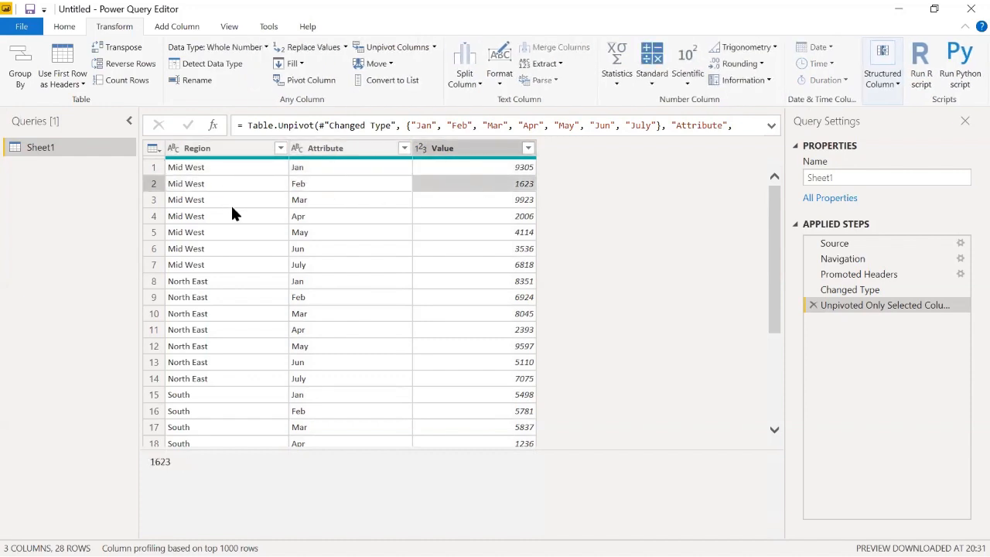
Rename the Attribute column to Months and the Value column to Sales
double_click(338, 150)
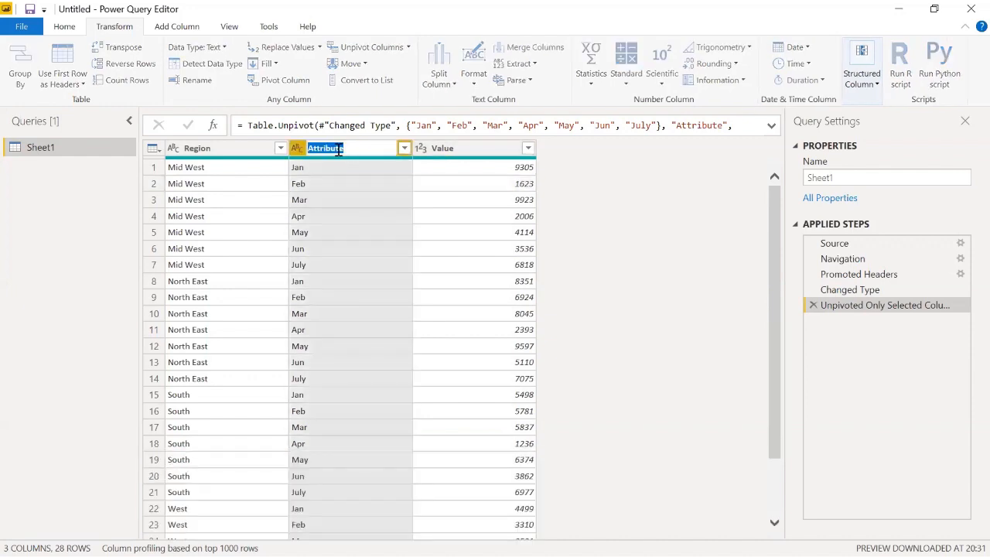
type("Months")
key("Return")
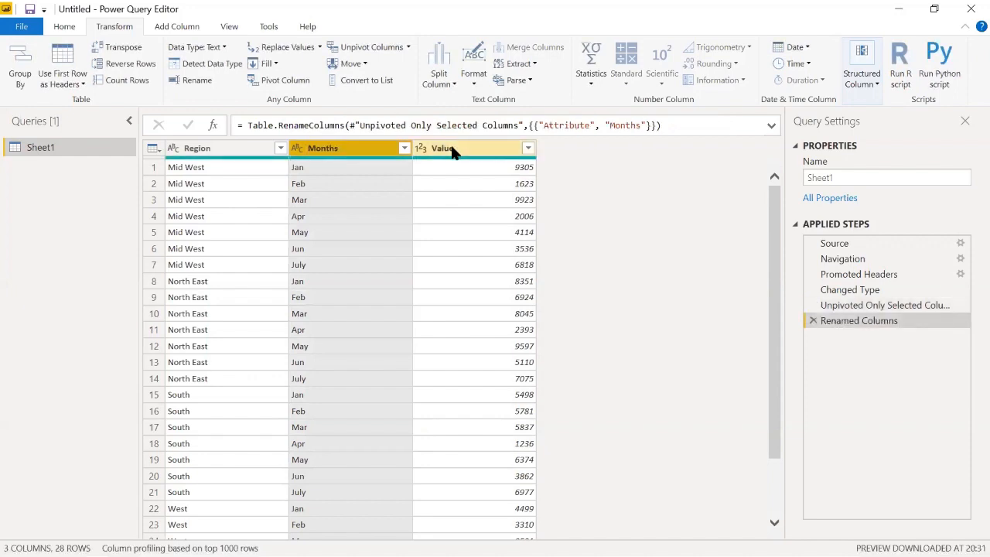
double_click(453, 148)
type("Sales")
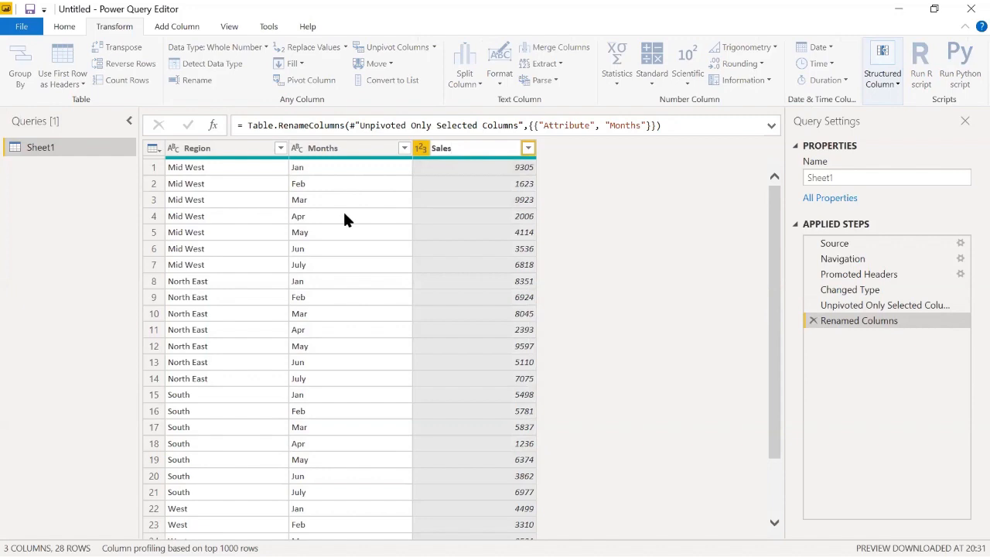
key("Return")
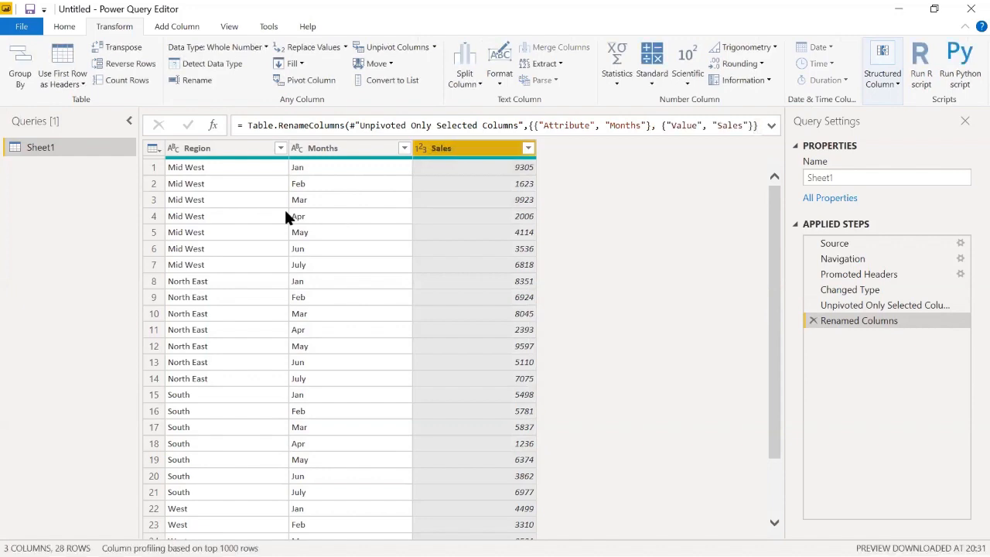
left_click(336, 147, "ctrl")
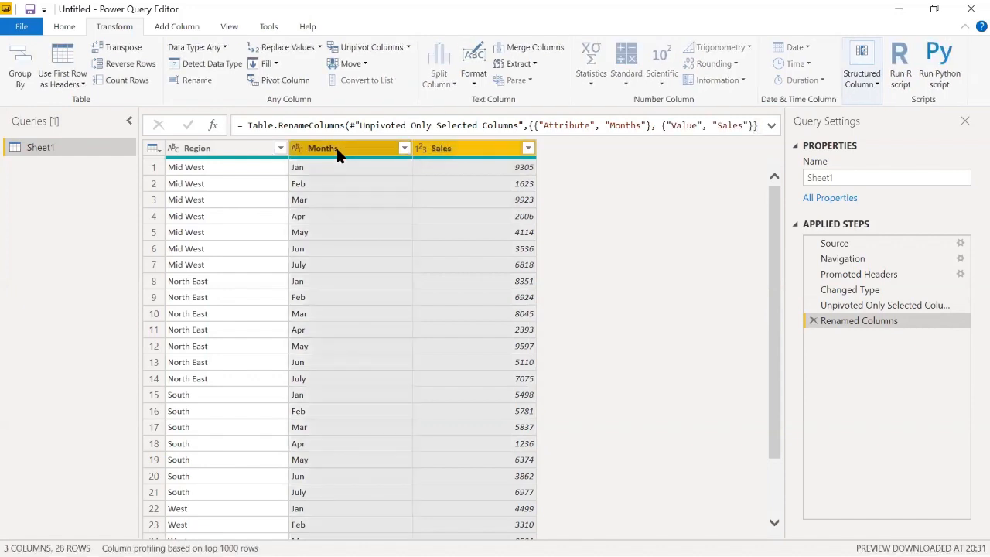
left_click(294, 82)
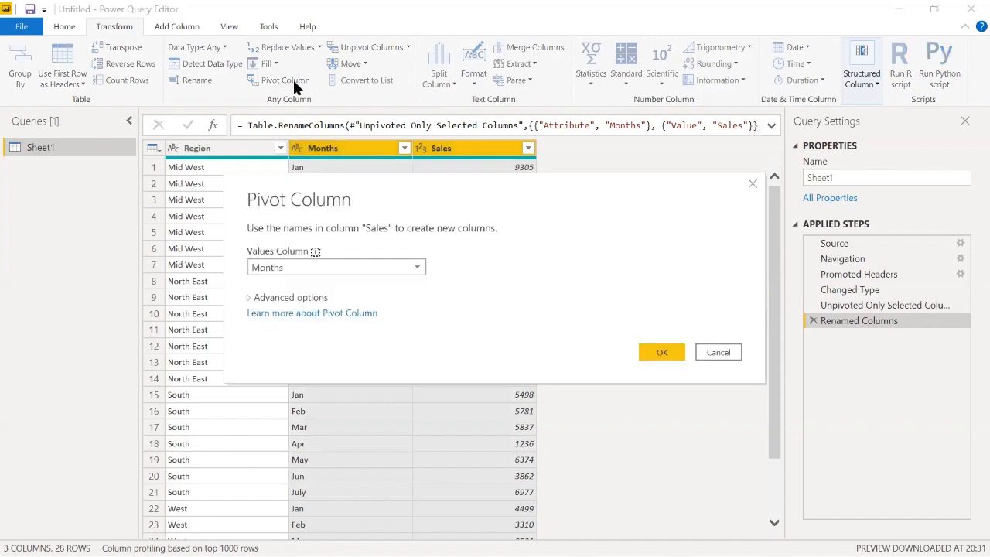
left_click(287, 265)
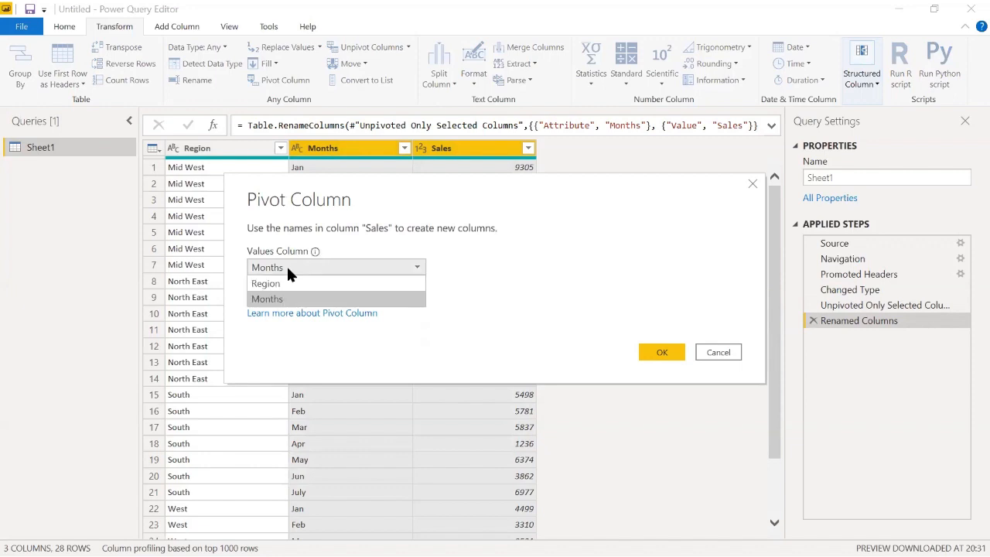
left_click(291, 265)
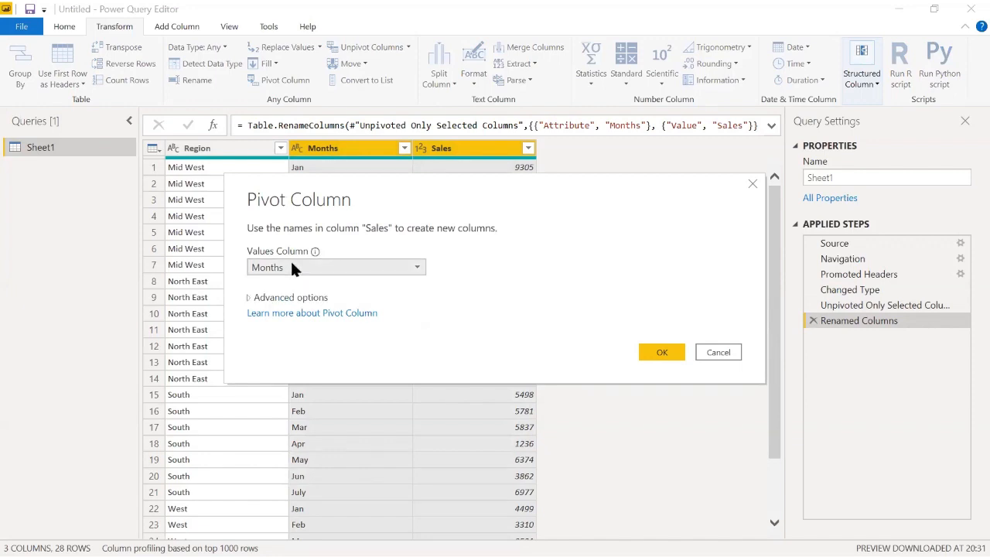
left_click(291, 266)
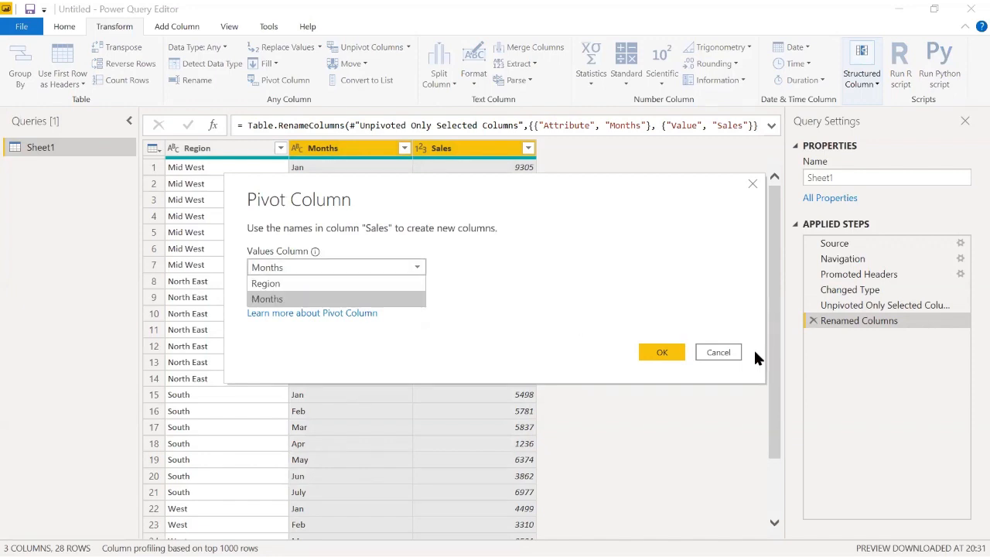
left_click(724, 351)
left_click(718, 352)
left_click(277, 230)
Pivot the Region column with Region and Months selected, using Sales as the values column and Sum as the aggregate function
left_click(227, 144)
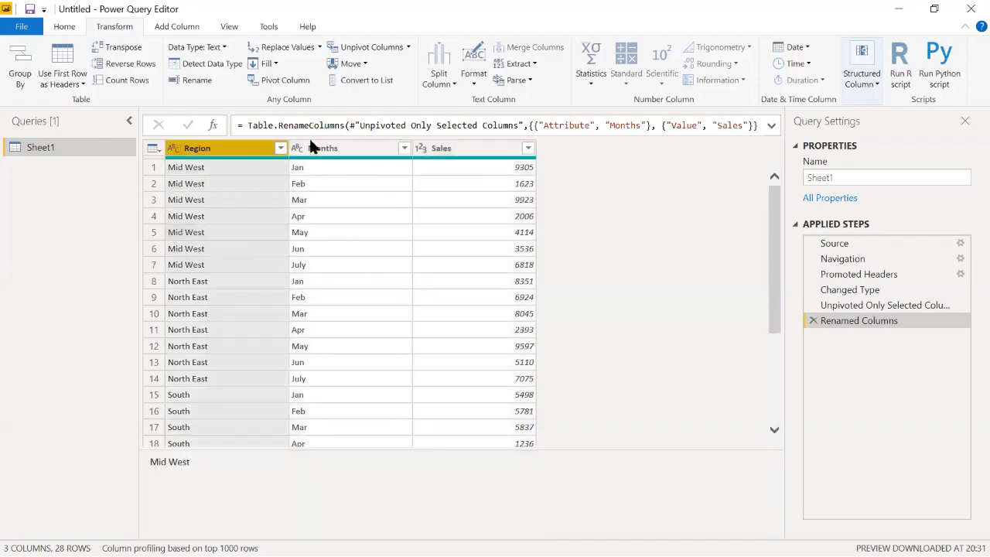
left_click(384, 146, "ctrl")
left_click(281, 81)
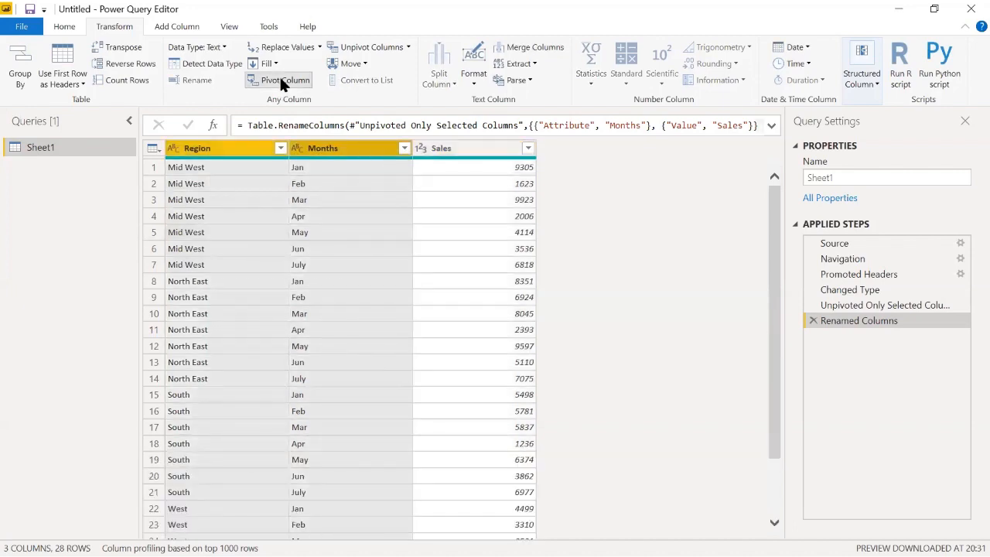
left_click(313, 263)
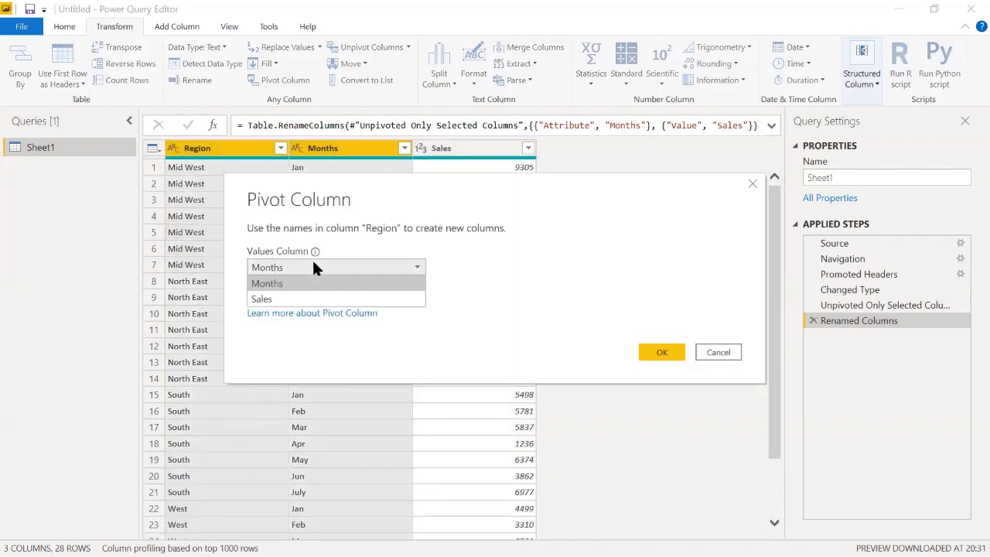
left_click(314, 297)
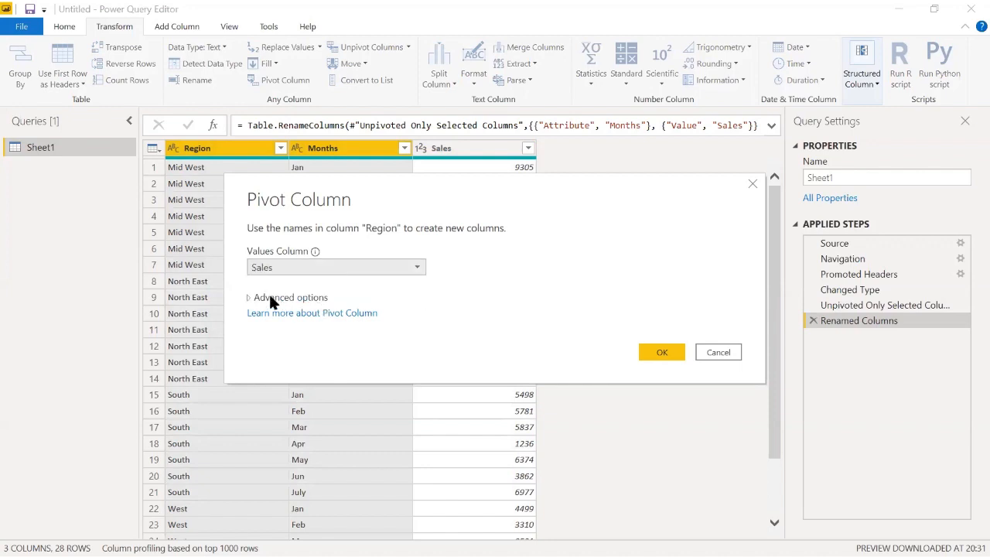
left_click(249, 300)
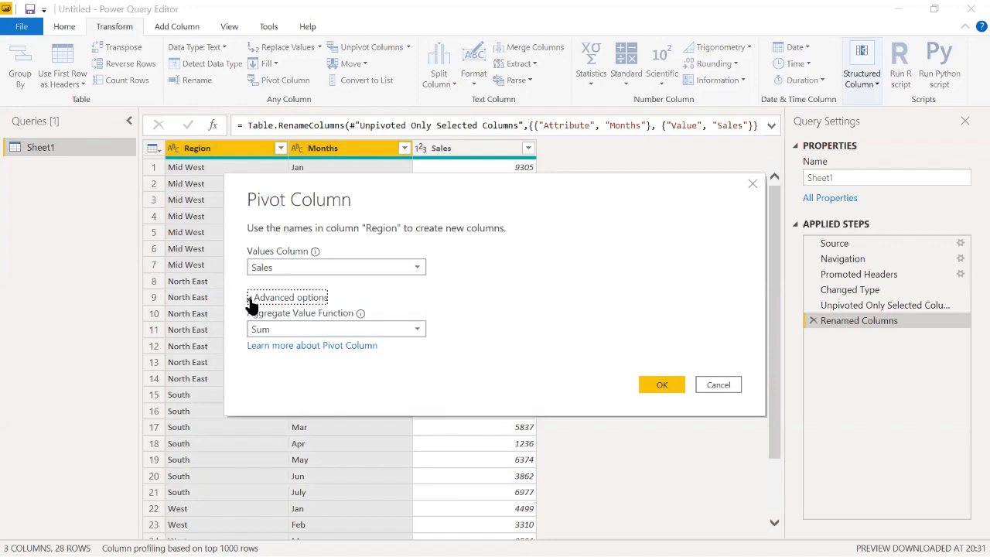
left_click(655, 385)
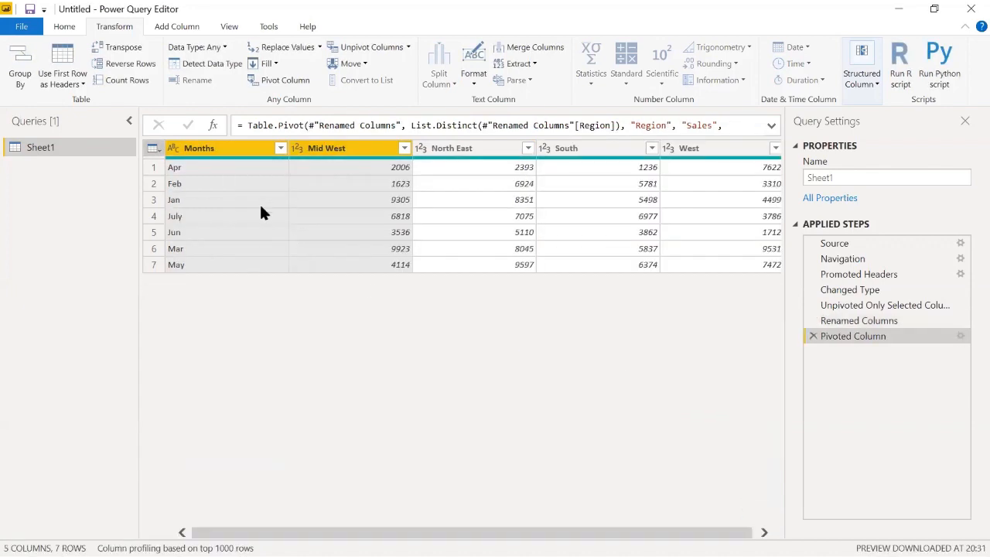
left_click(259, 202)
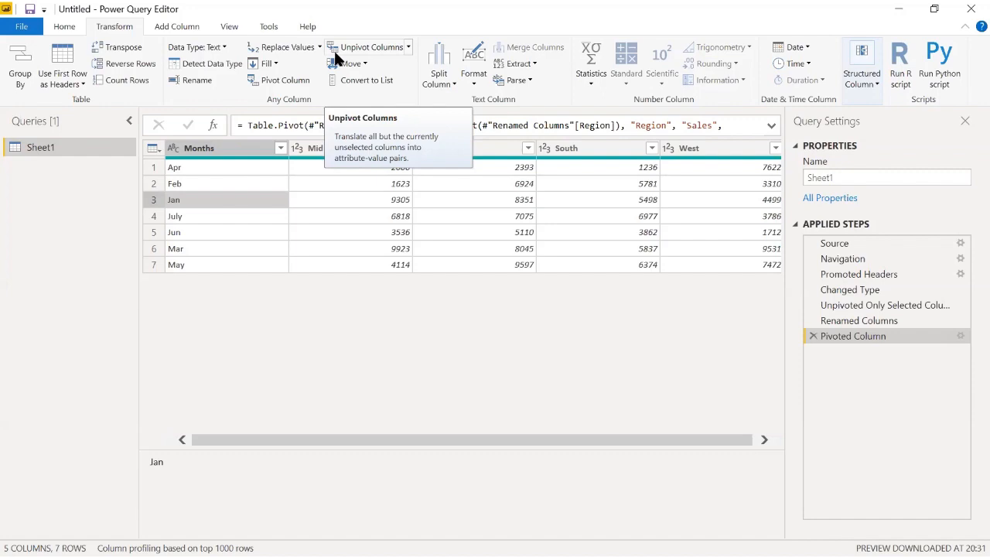
Close the Power Query Editor without applying the pending query changes
left_click(968, 10)
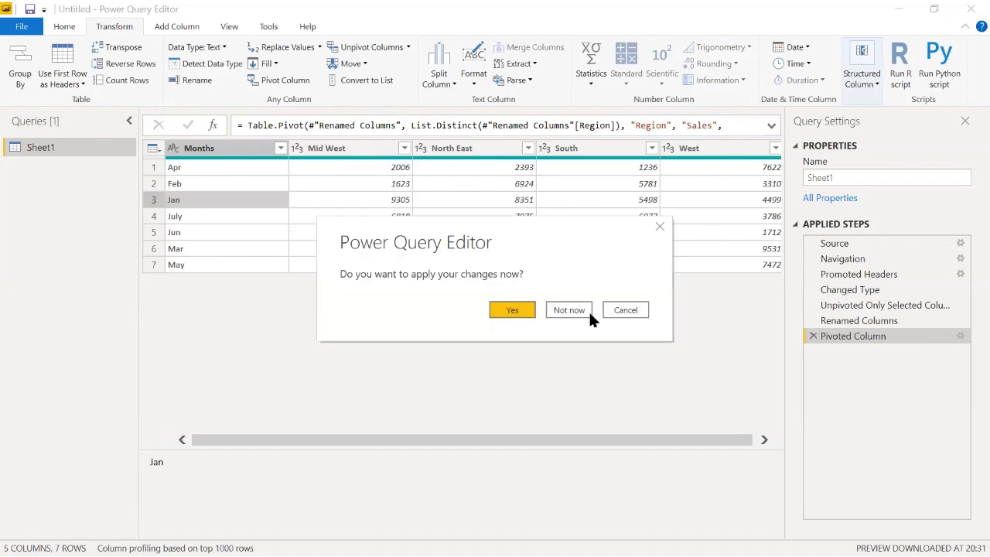
left_click(582, 308)
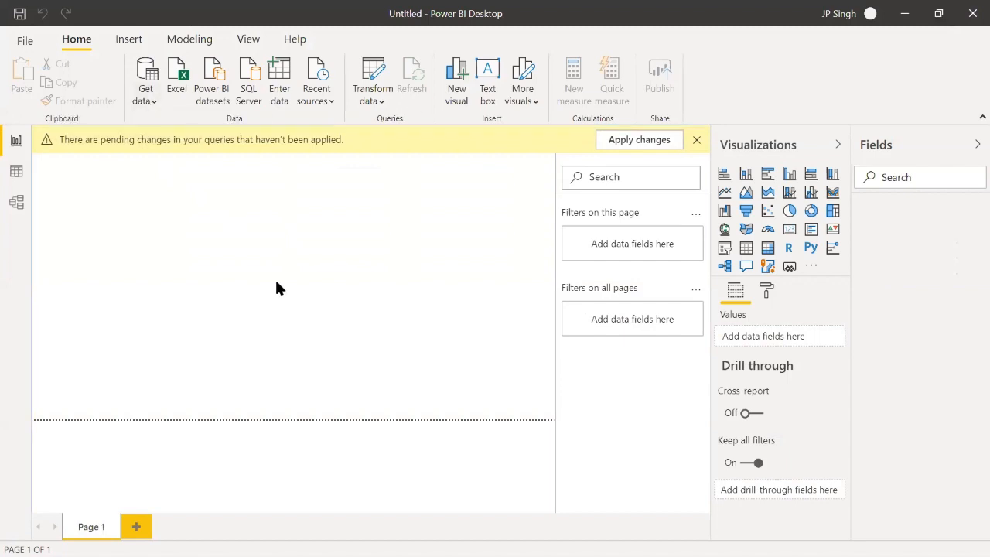
left_click(144, 95)
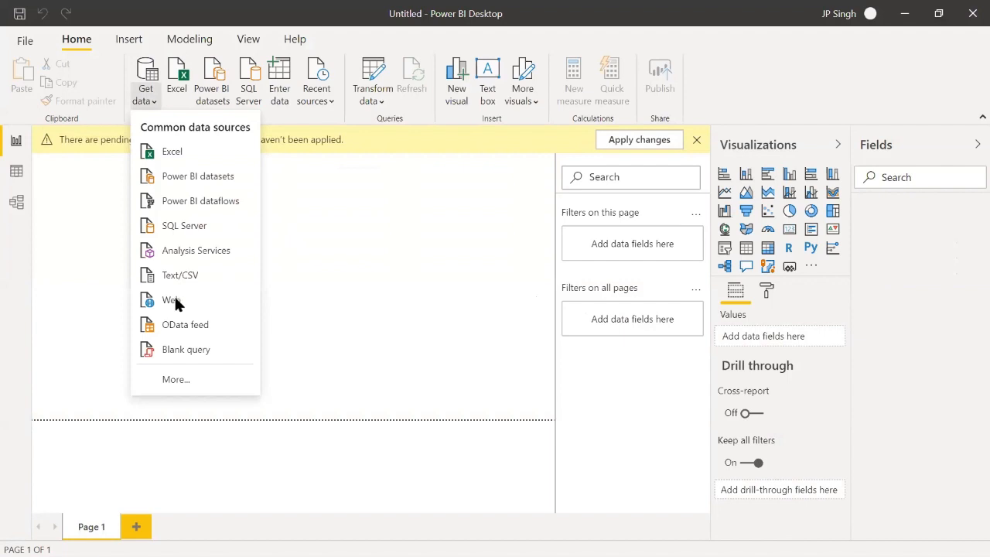
left_click(386, 321)
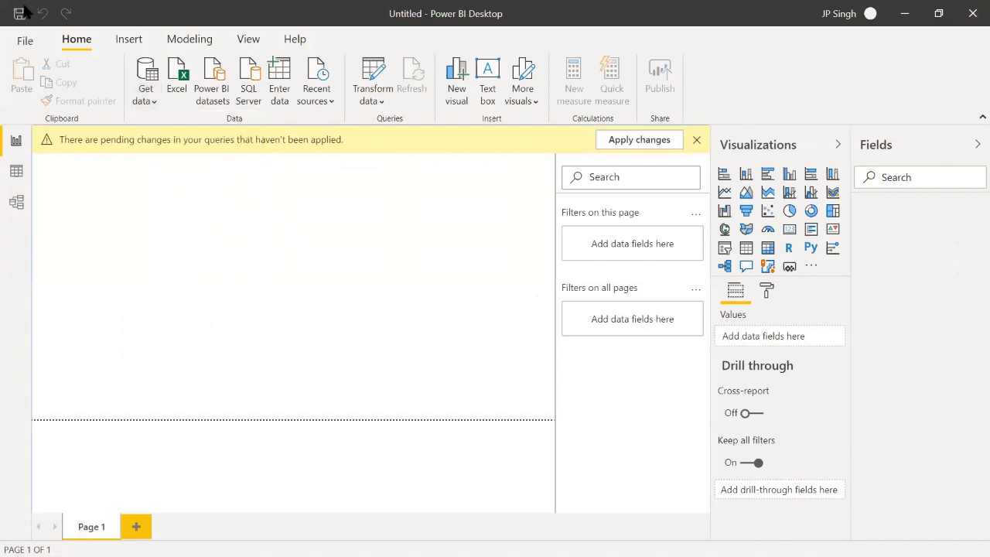
Create a new report and dismiss the start screen
left_click(25, 40)
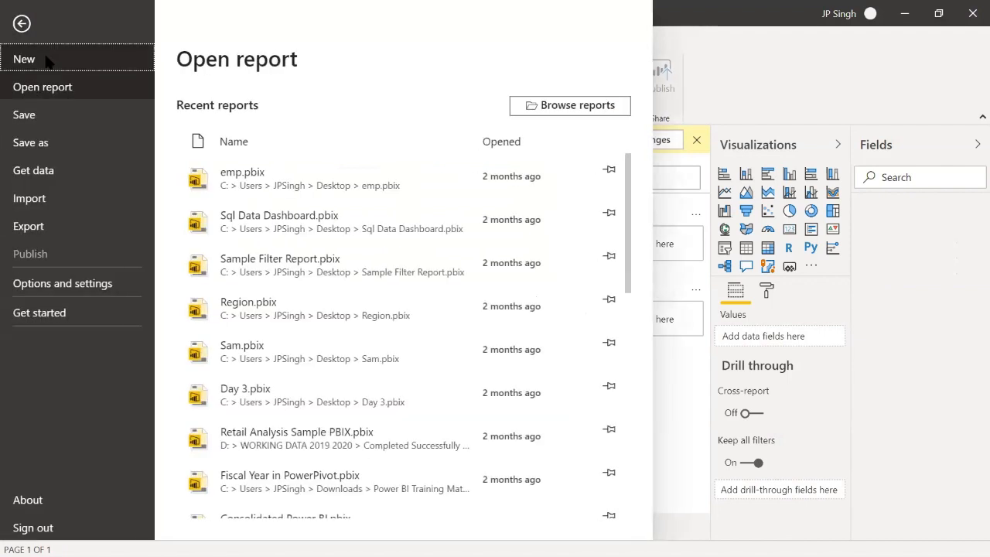
left_click(77, 58)
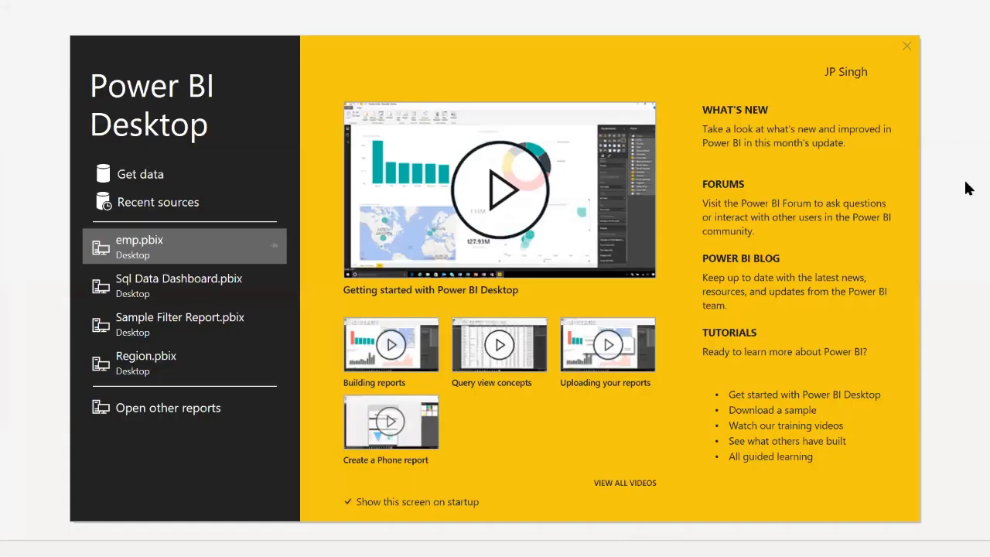
left_click(907, 47)
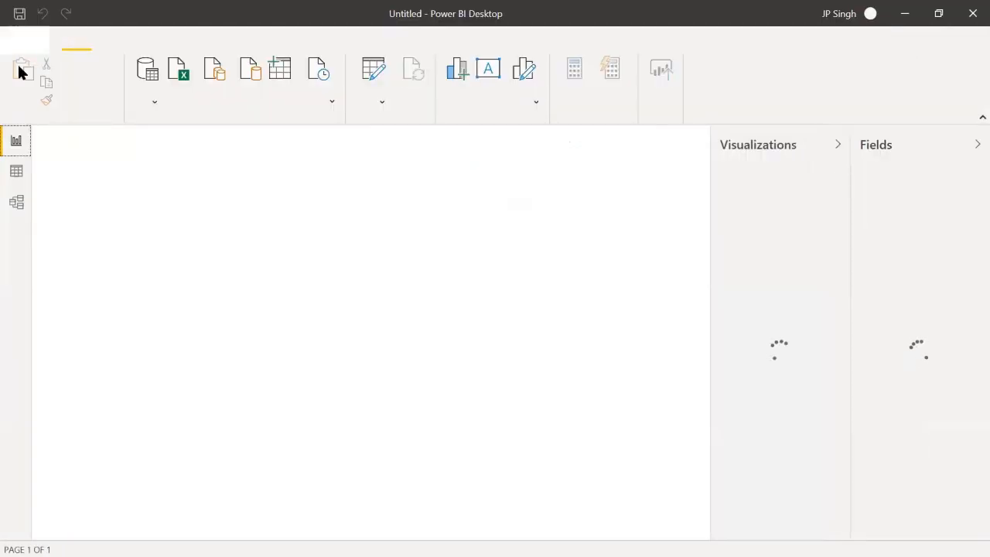
Import Sheet1 from the UnPivot Data.xlsx workbook and open it for transformation in the Power Query Editor
left_click(142, 99)
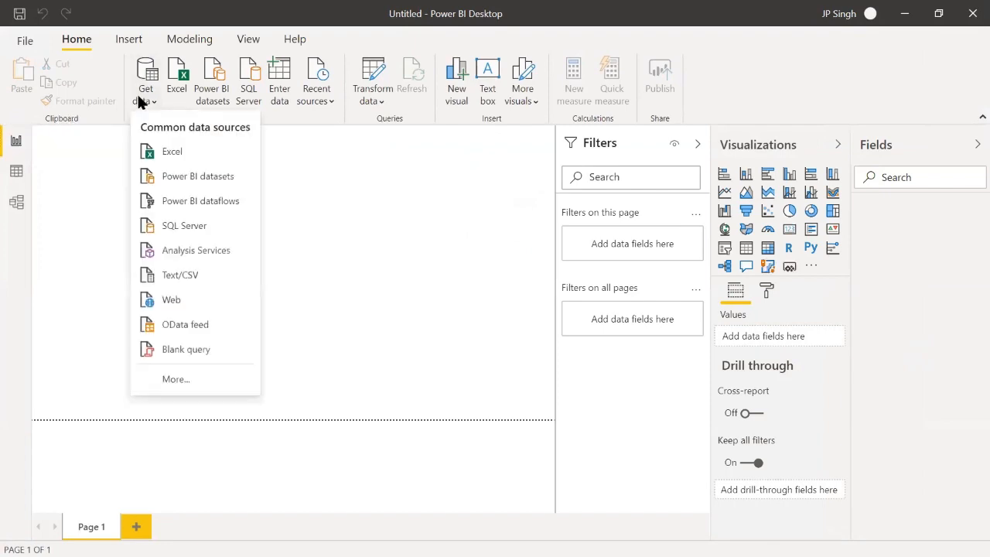
left_click(181, 151)
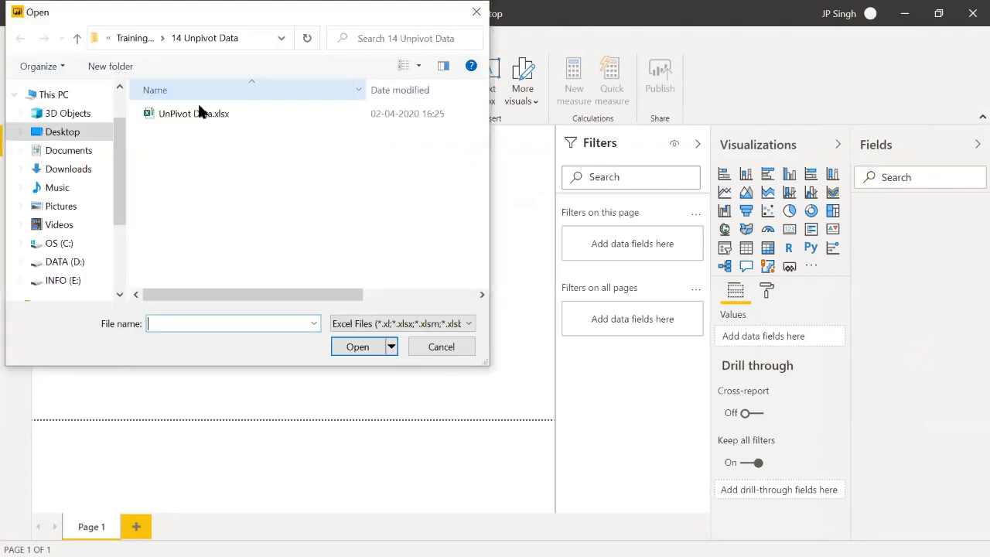
double_click(161, 115)
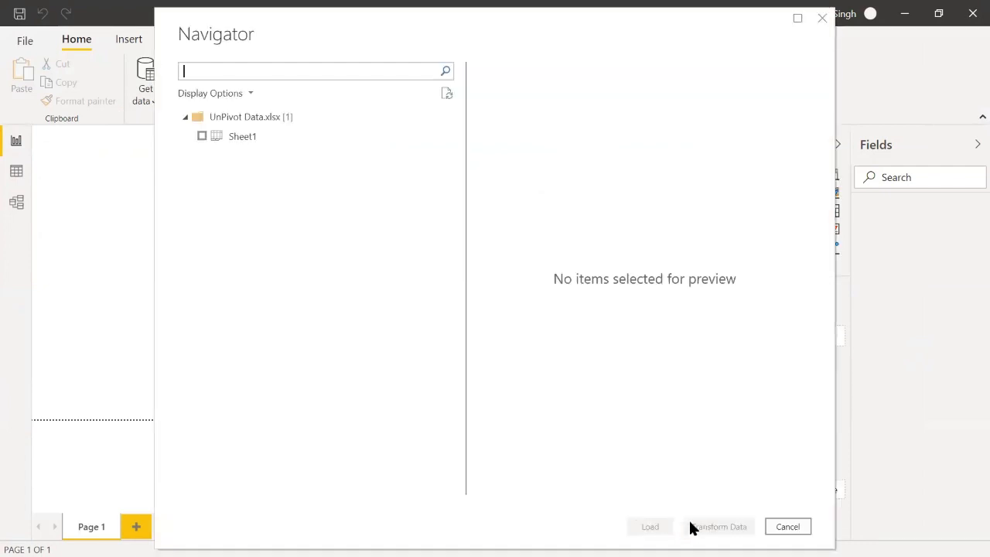
left_click(202, 136)
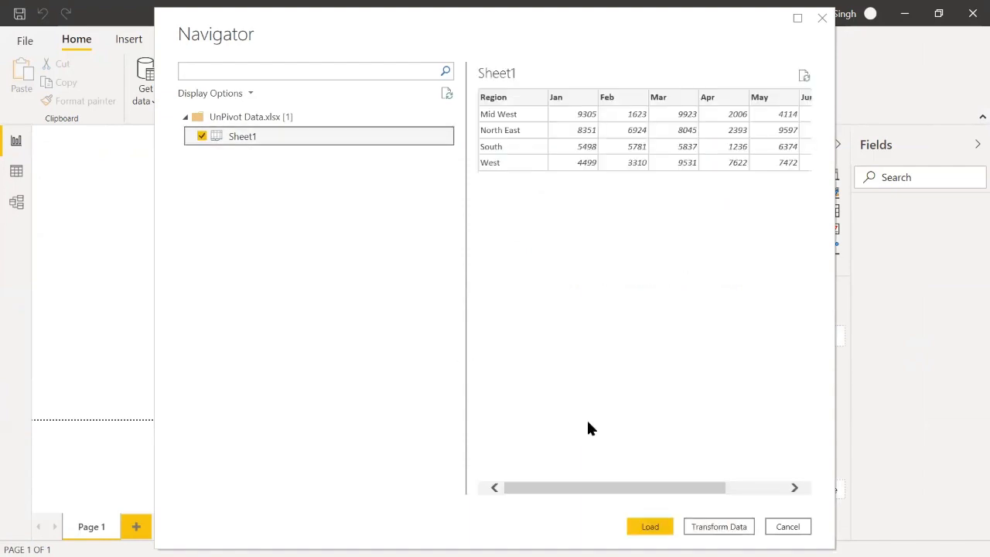
left_click(721, 529)
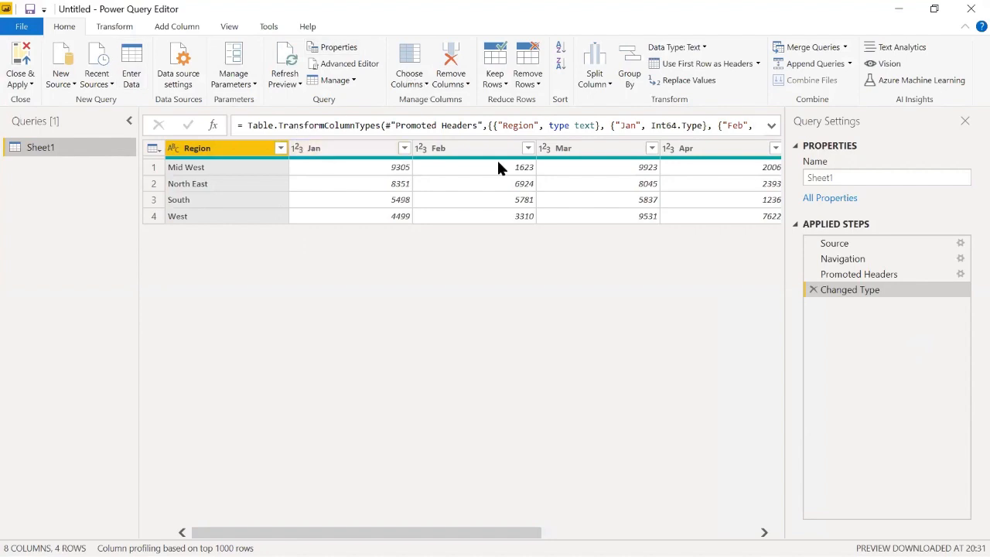
Unpivot only the selected month columns, from Jan through July, leaving the Region column out
left_click(120, 31)
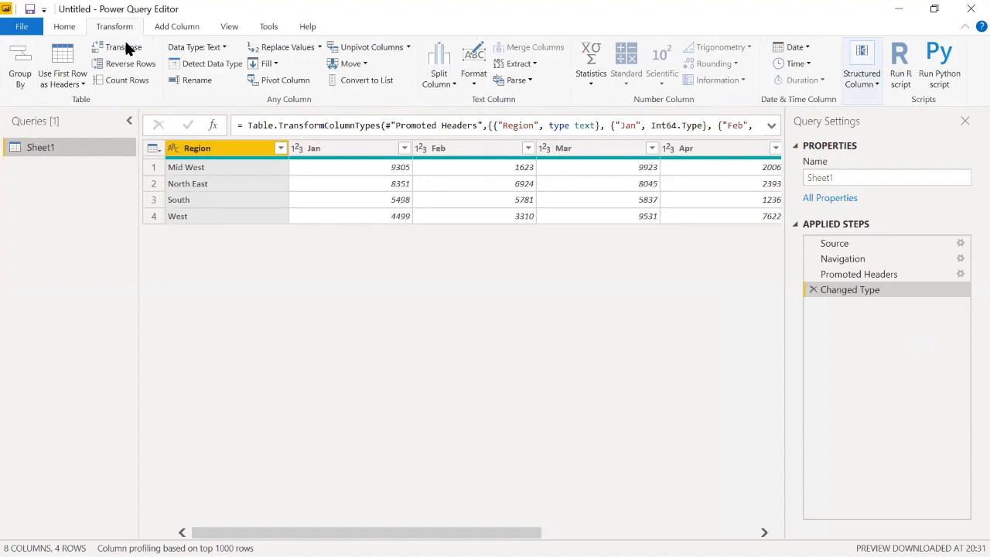
left_click(339, 147)
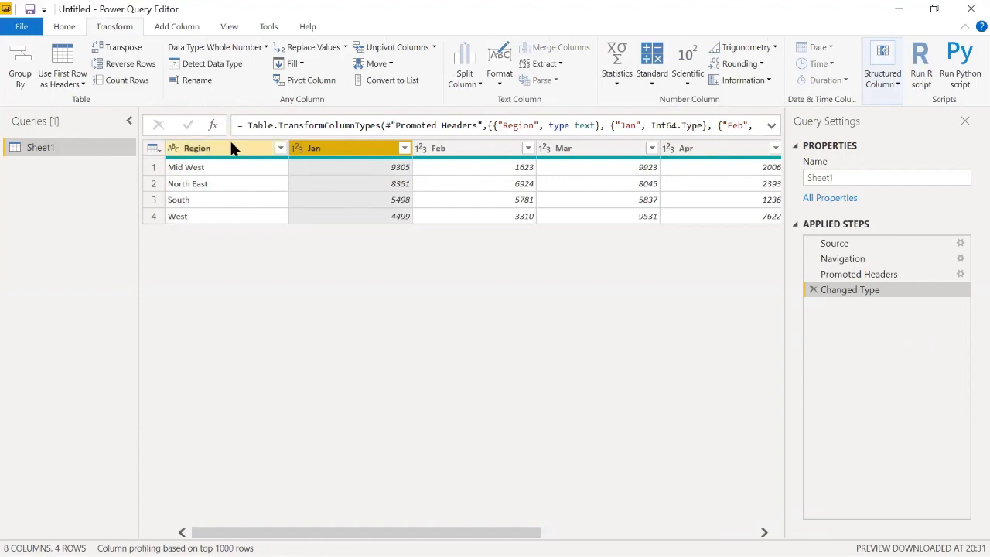
key("shift+Right")
key("shift+Right")
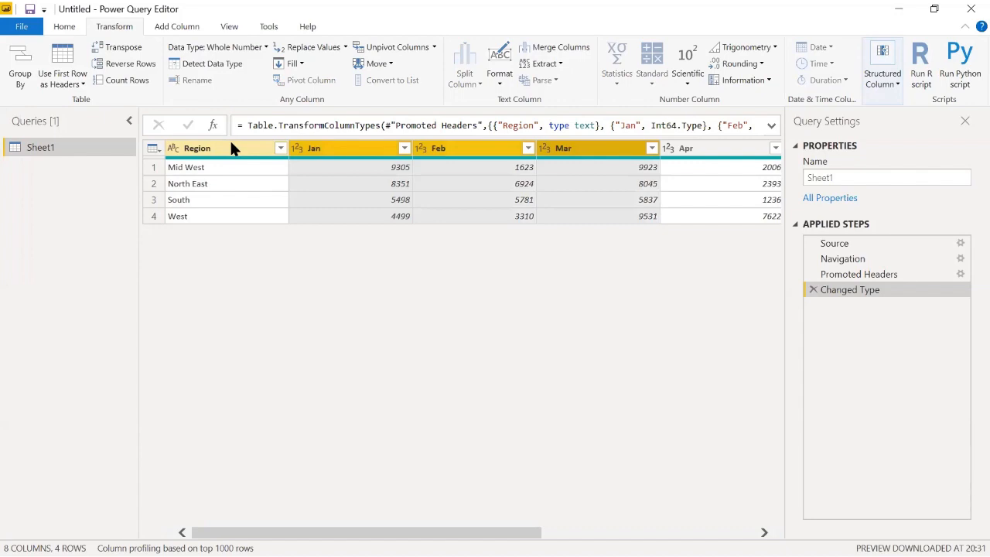
key("shift+Right")
key("shift+Right")
key("shift+Right")
key("shift+Right")
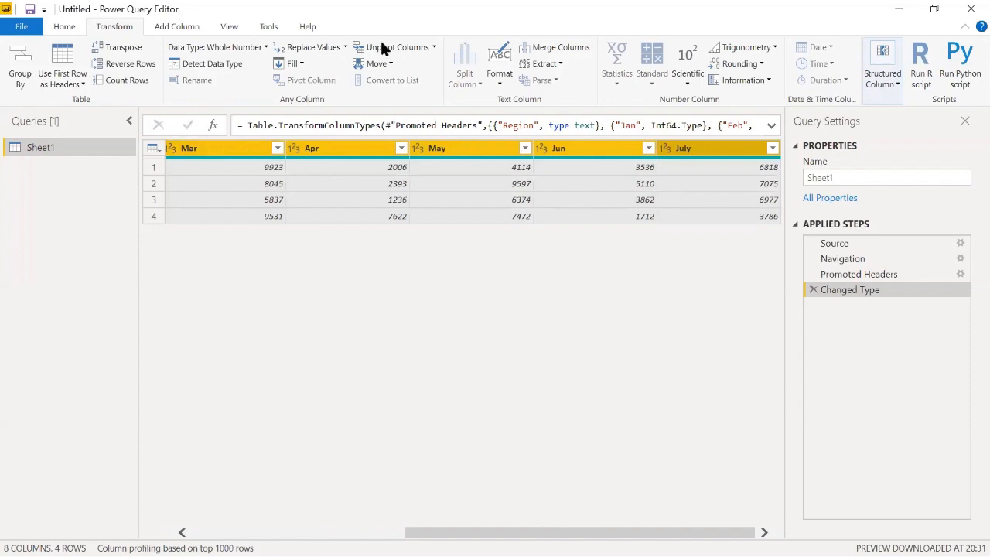
left_click(434, 46)
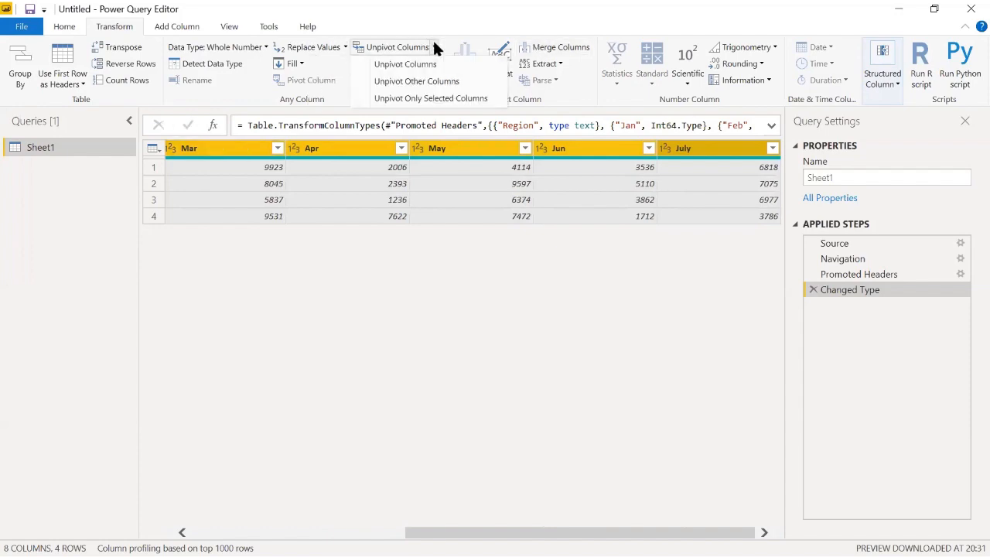
left_click(427, 97)
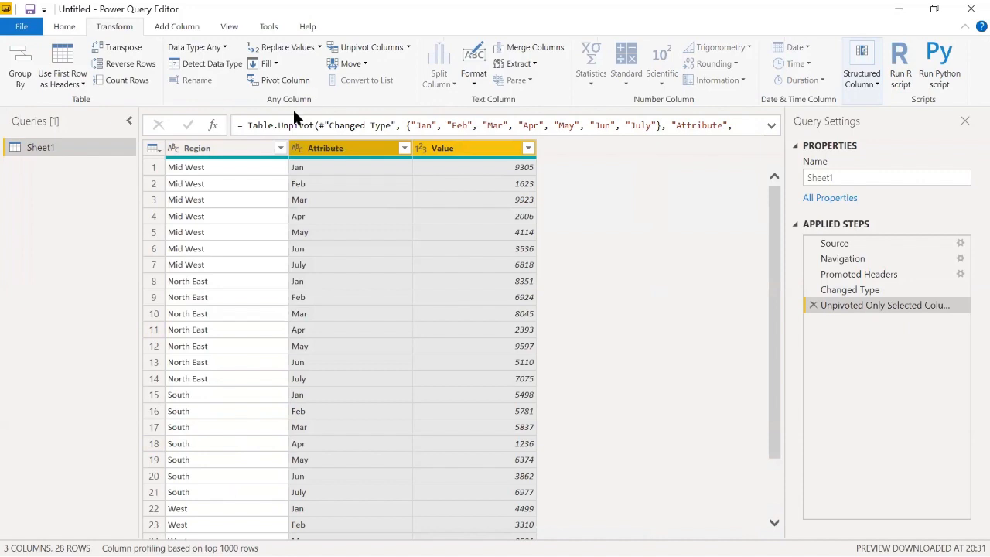
Try pivoting the Region column with Attribute as the values column and Count (All) as the aggregate, and remove that applied step
left_click(210, 154)
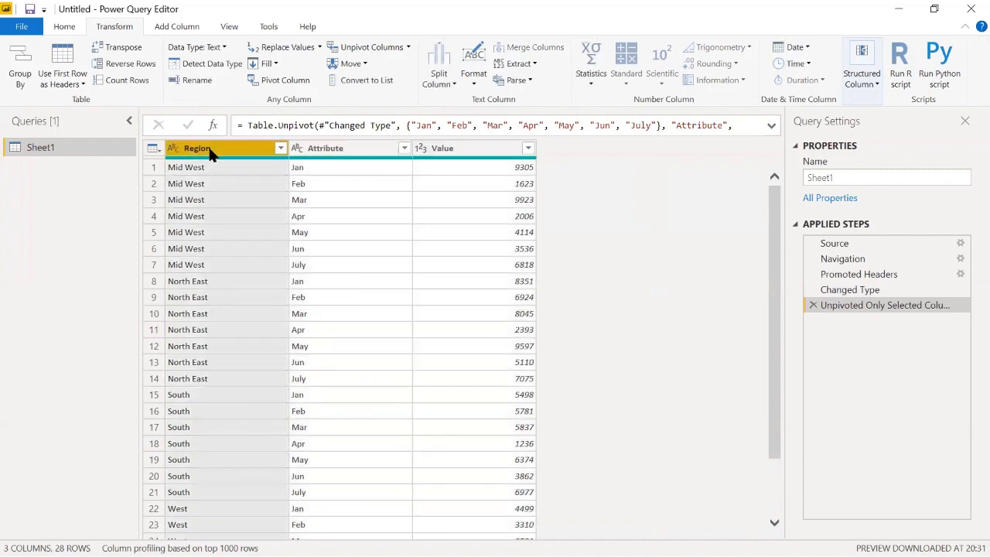
left_click(256, 82)
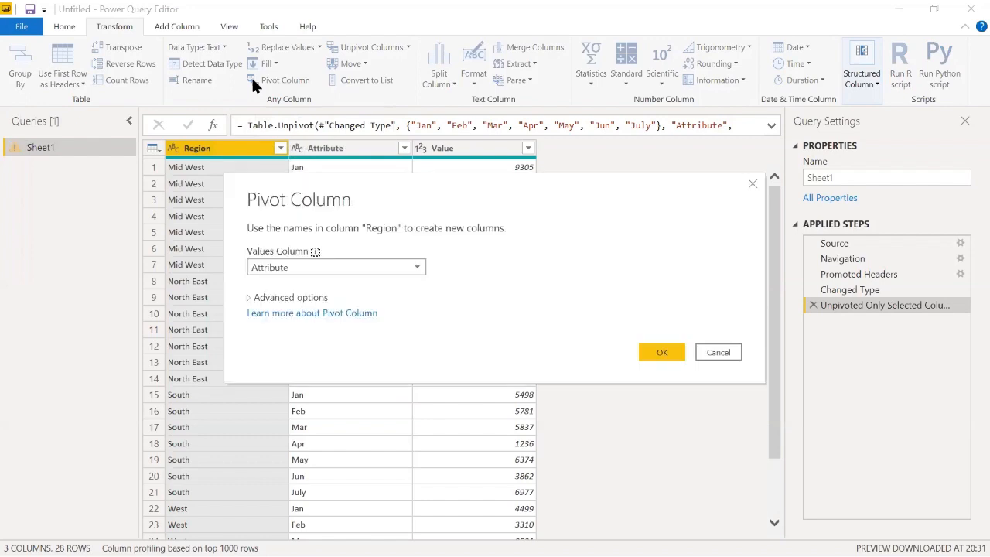
left_click(399, 267)
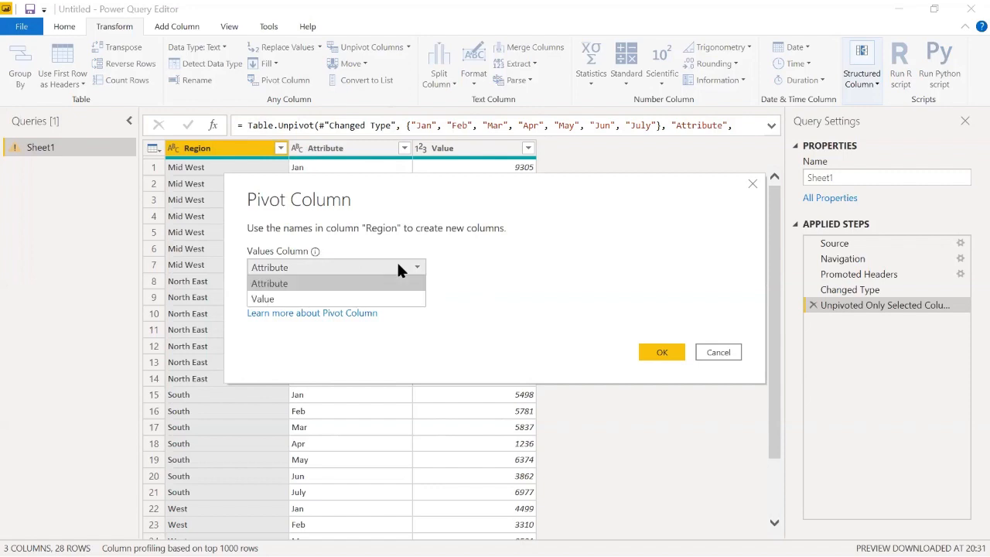
left_click(279, 285)
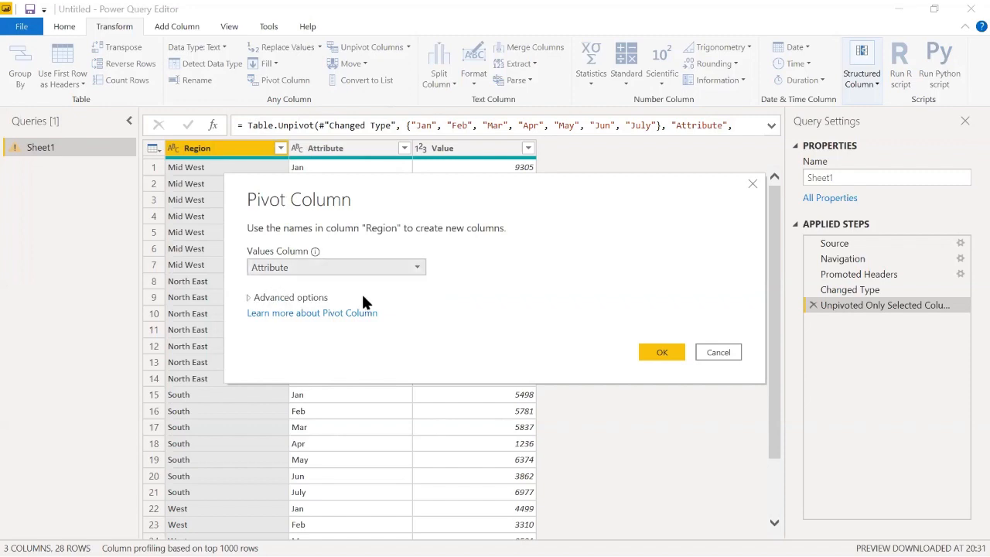
left_click(247, 300)
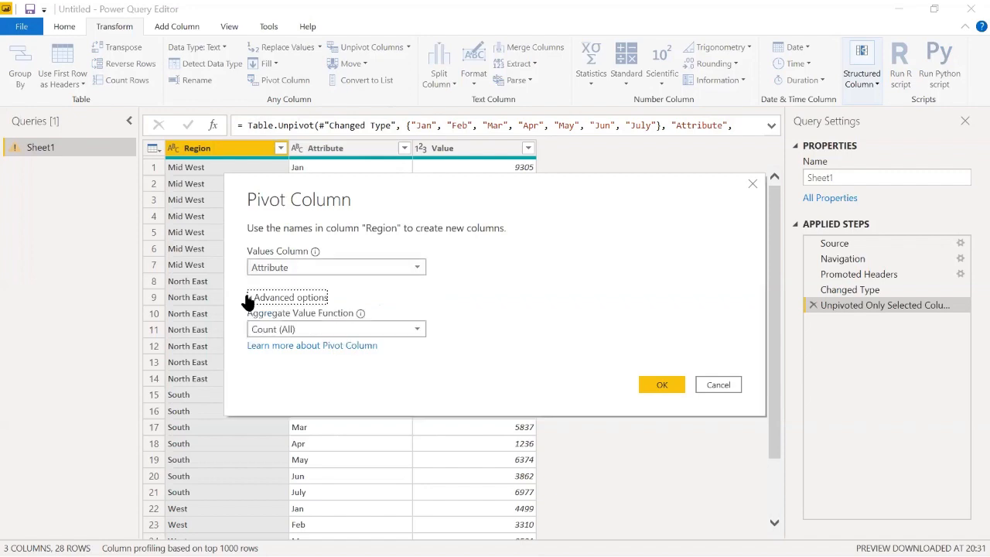
left_click(383, 329)
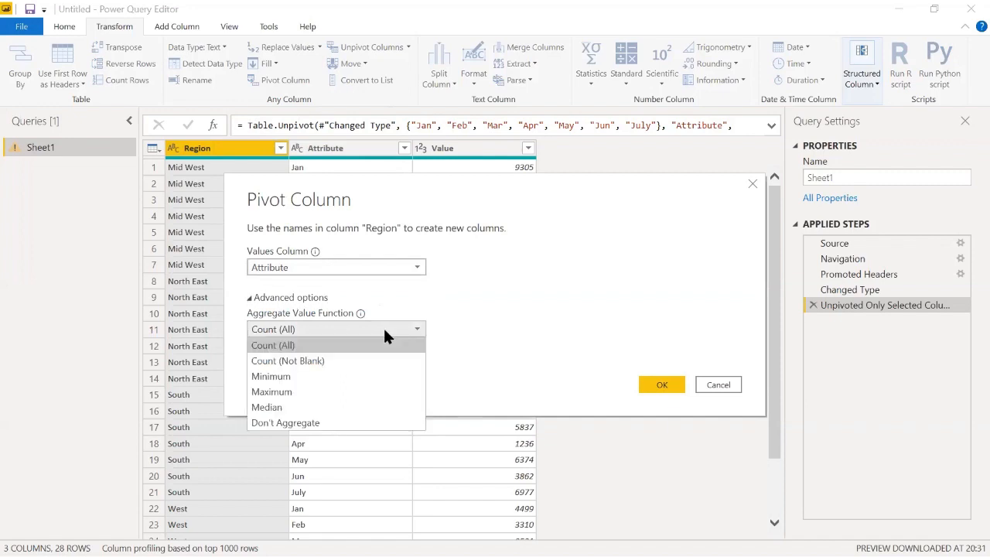
left_click(385, 330)
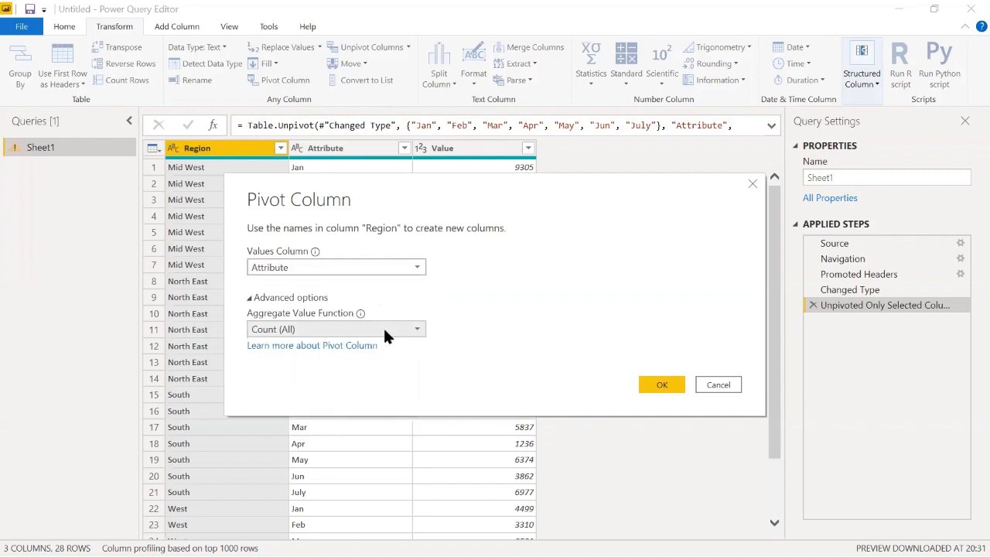
left_click(655, 385)
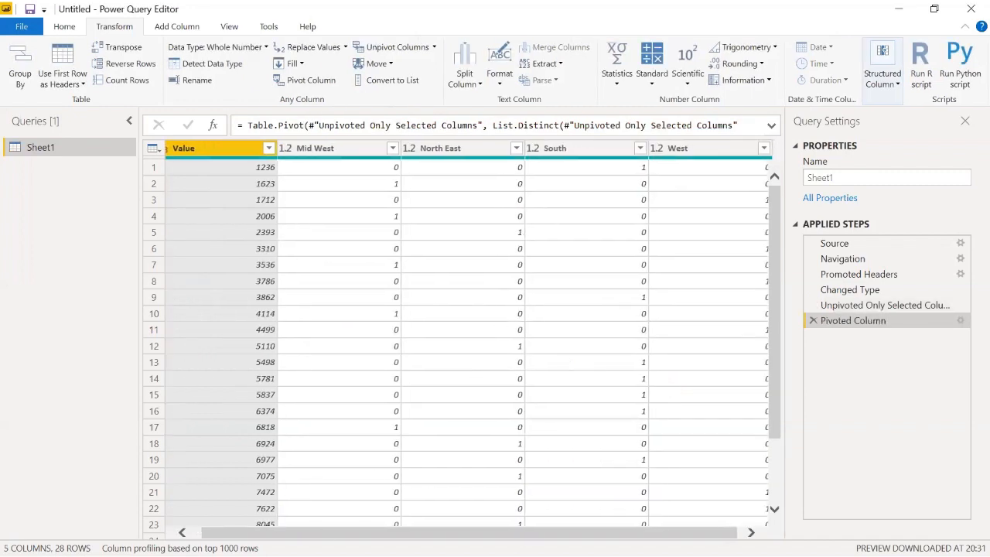
left_click_drag(260, 533, 216, 532)
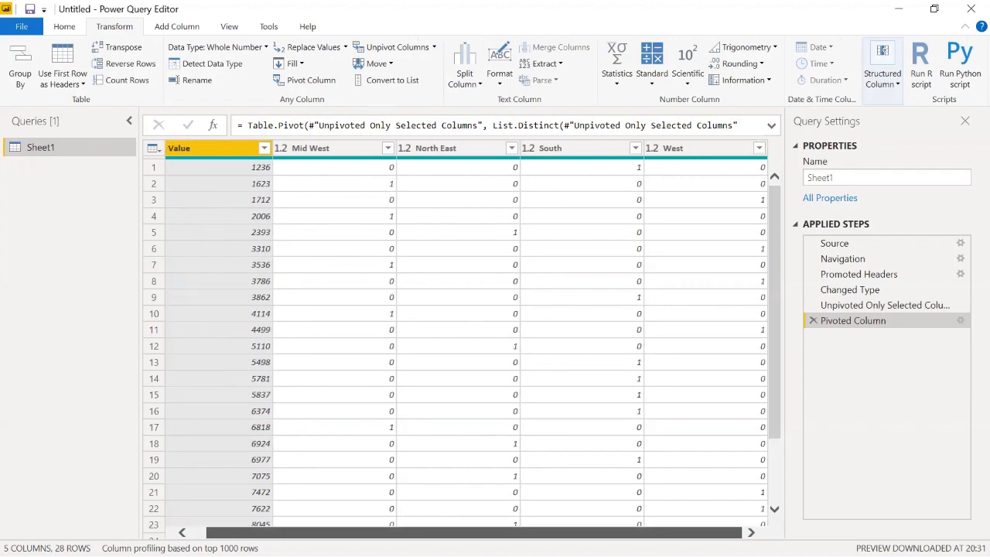
left_click(810, 320)
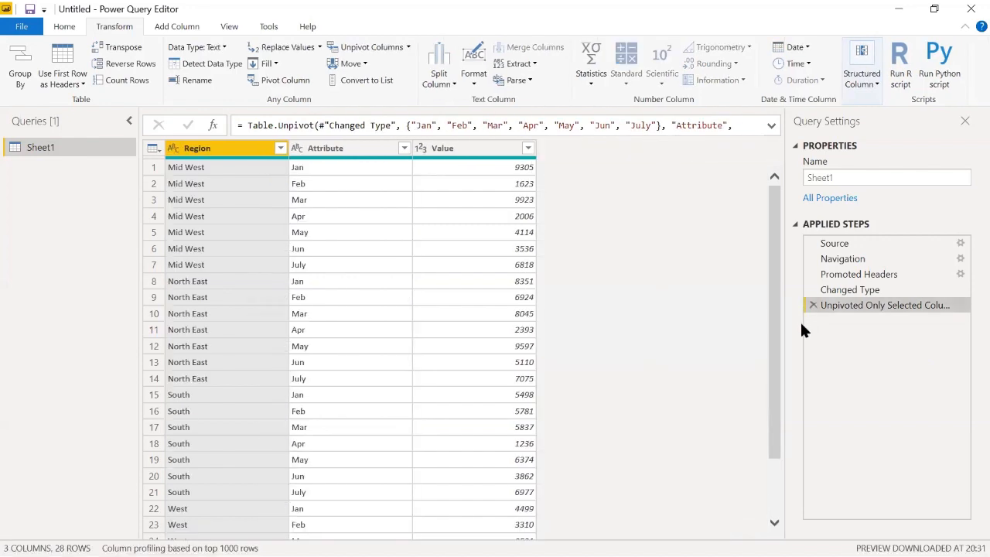
Rename the Attribute column to Months
double_click(359, 147)
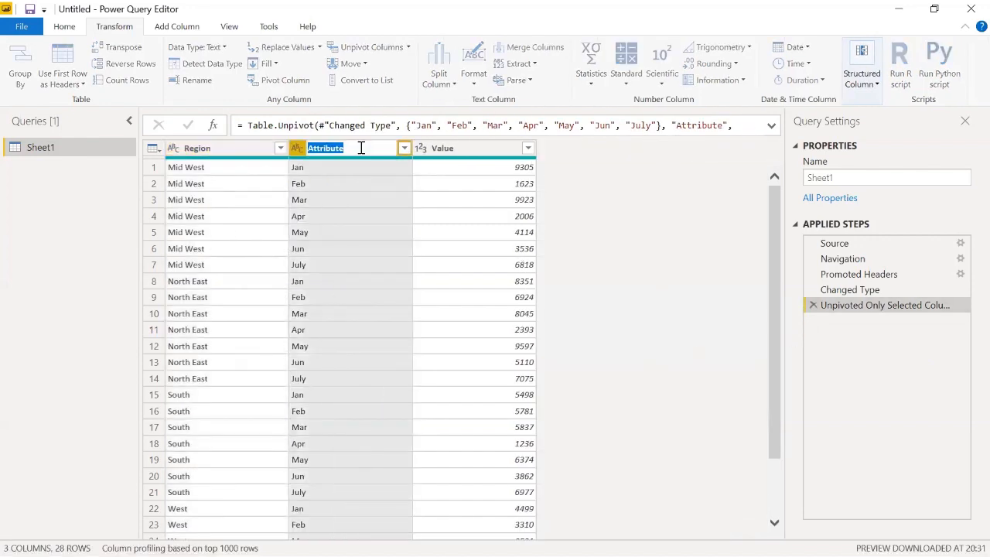
type("Months")
key("Return")
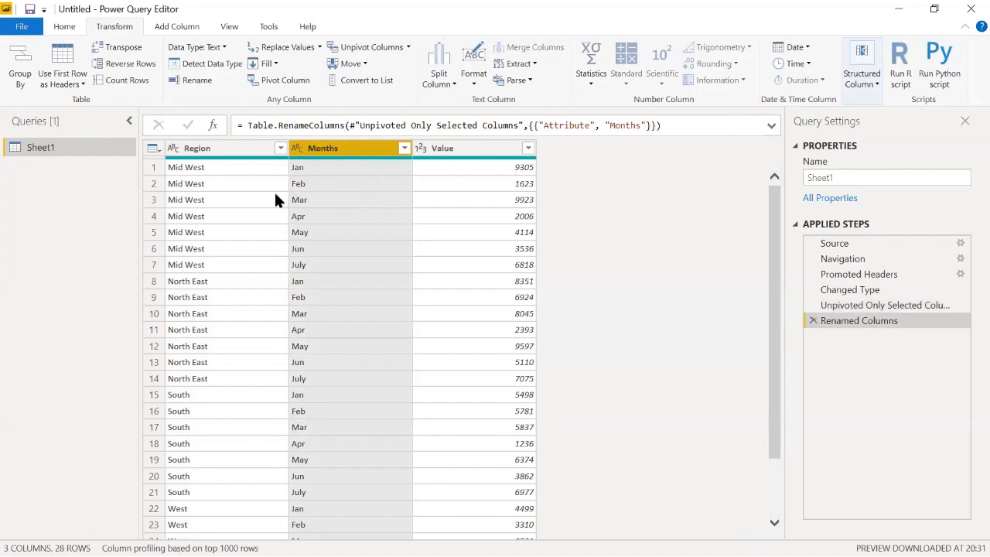
left_click(206, 152)
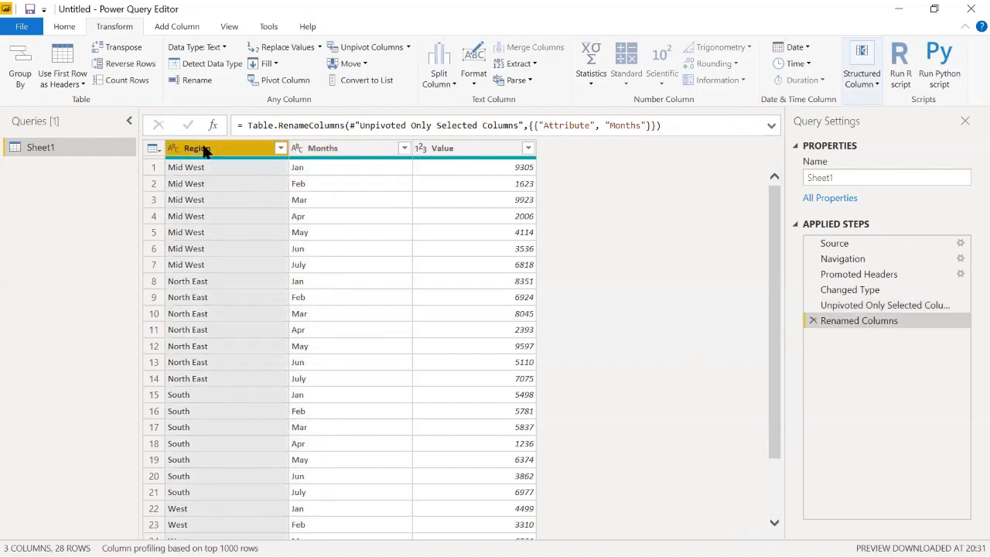
left_click(287, 80)
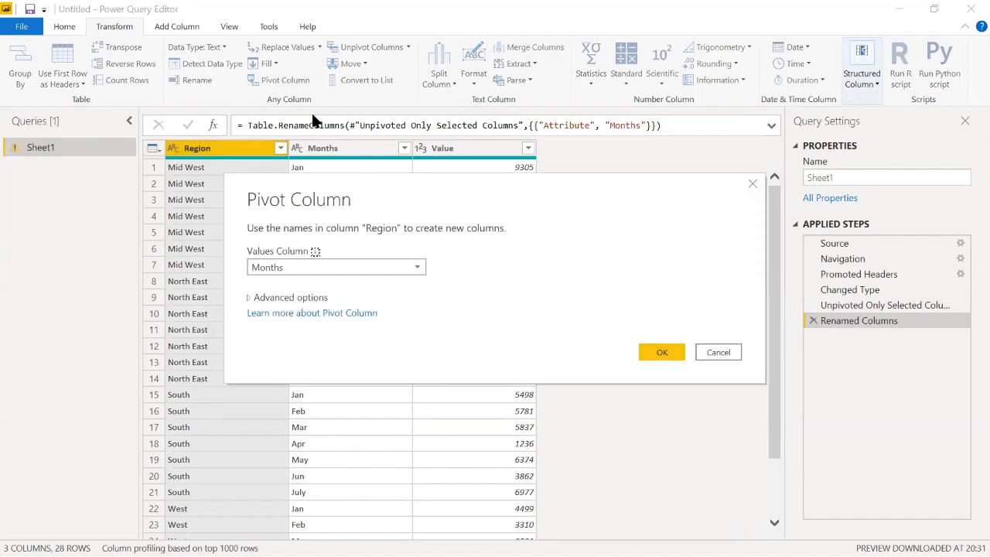
left_click(708, 352)
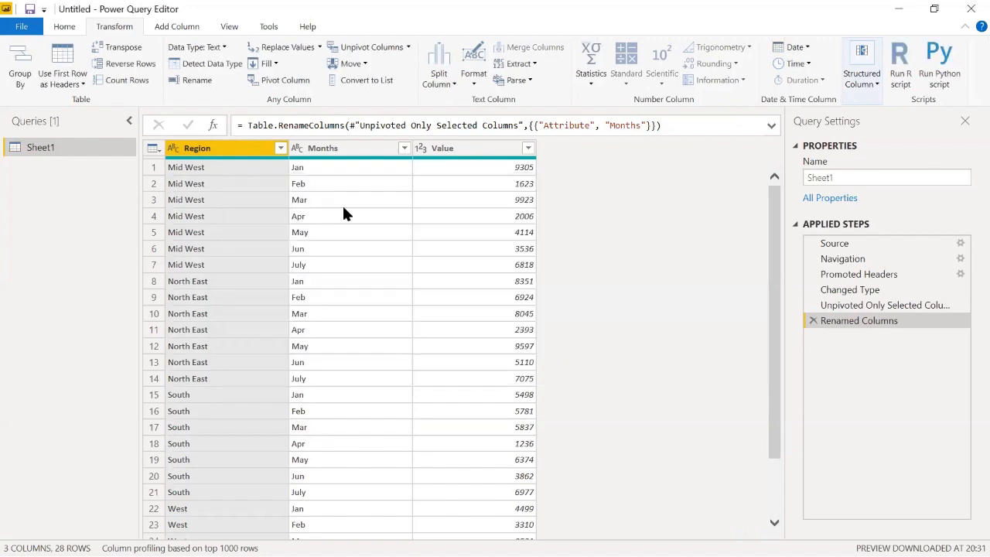
Pivot the Months column, using Value as the values column and Sum as the aggregate function
left_click(335, 152)
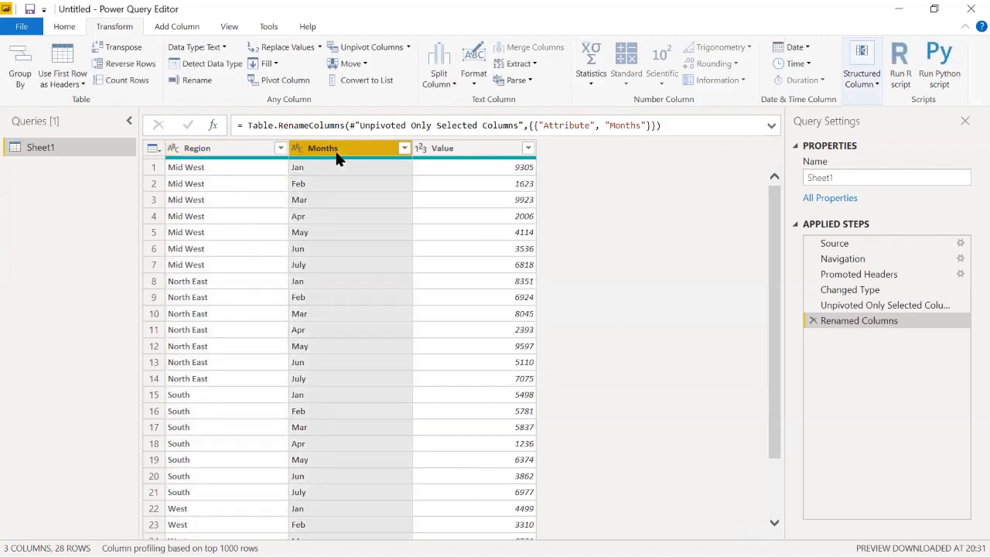
left_click(279, 83)
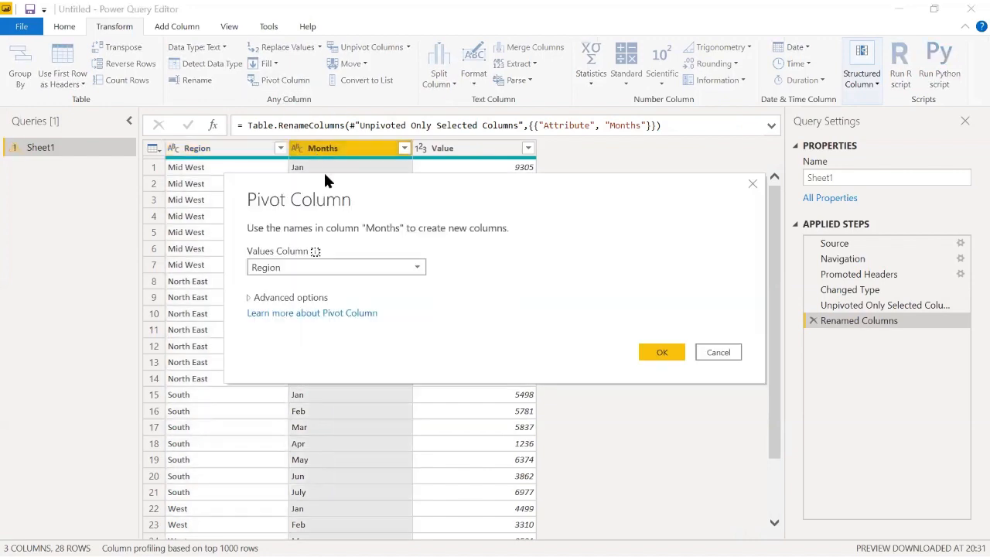
left_click(411, 267)
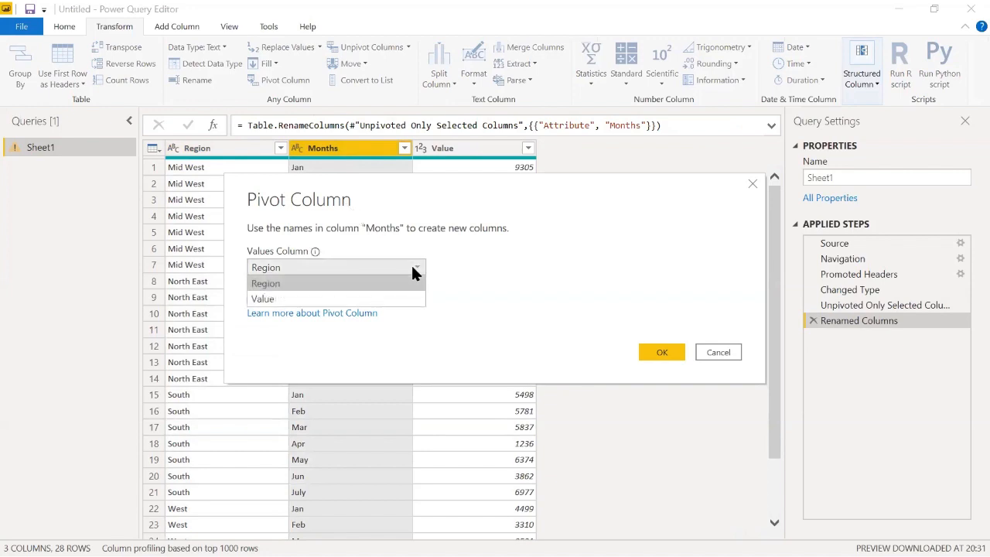
left_click(317, 298)
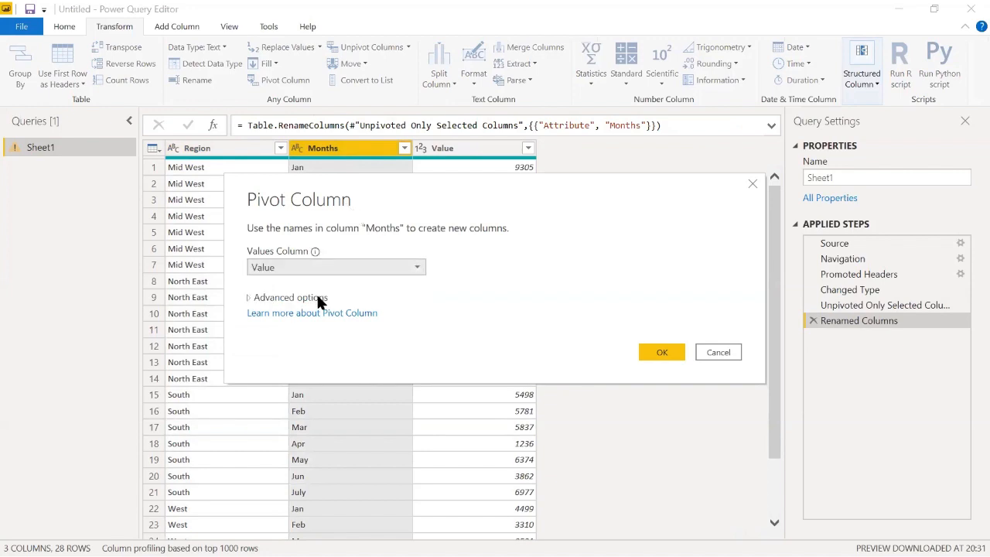
left_click(264, 297)
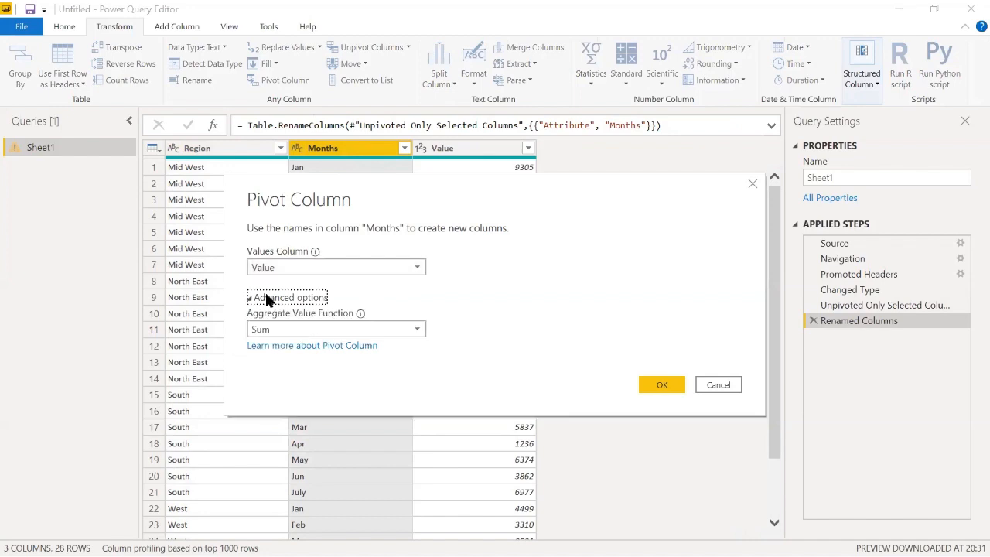
left_click(661, 384)
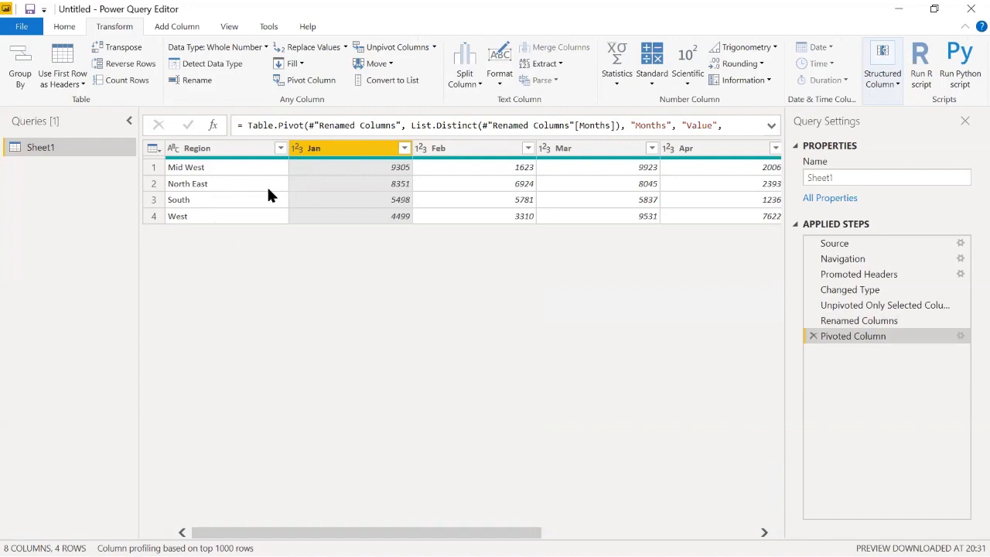
scroll(270, 281, "right", 1)
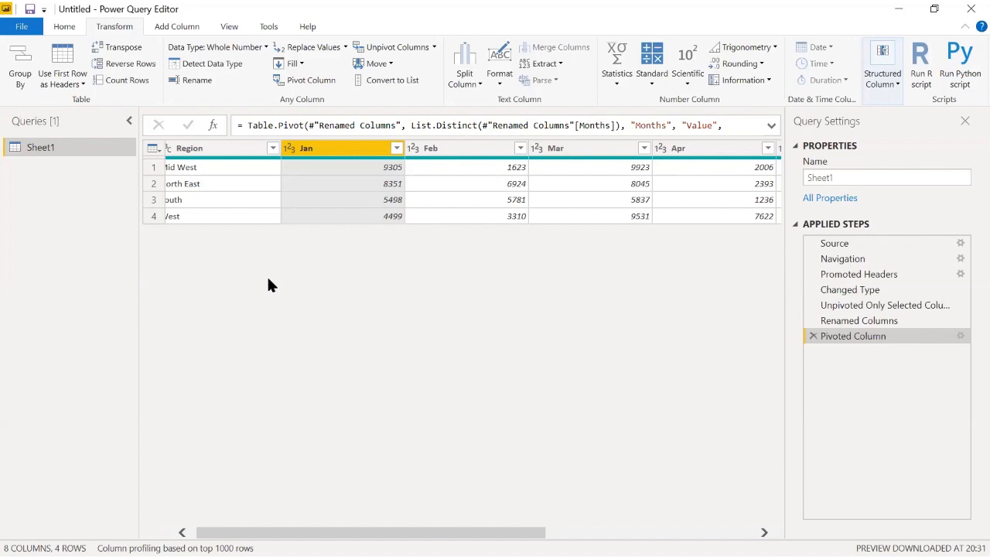
Delete the Pivoted Column and Renamed Columns steps from the query's applied steps
left_click(813, 336)
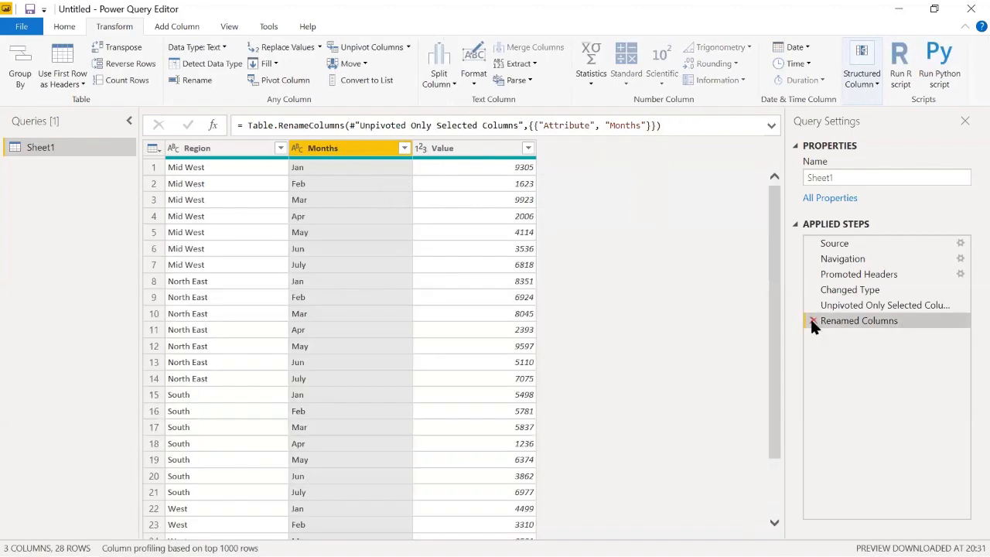
left_click(812, 320)
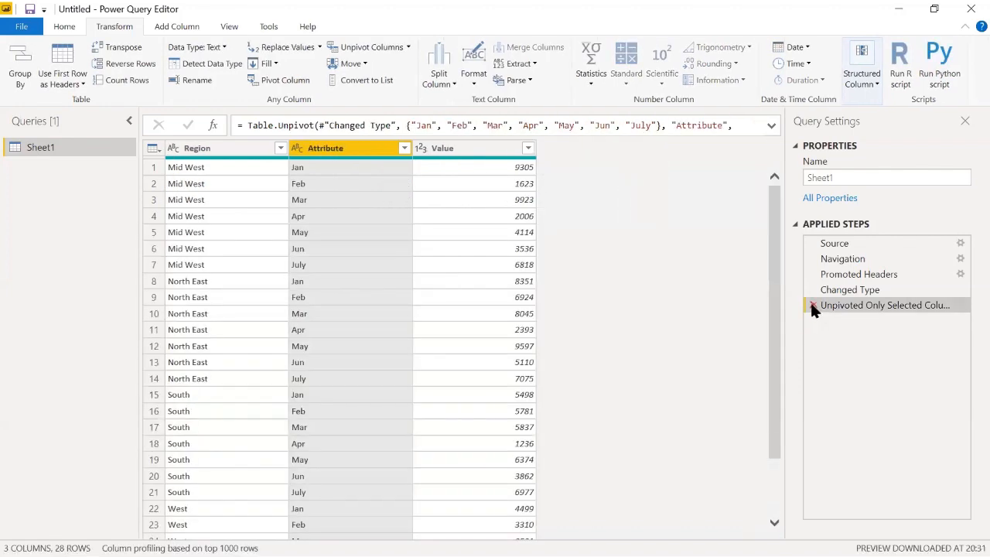
Delete the Unpivoted Only Selected Columns step from the query's applied steps
left_click(813, 305)
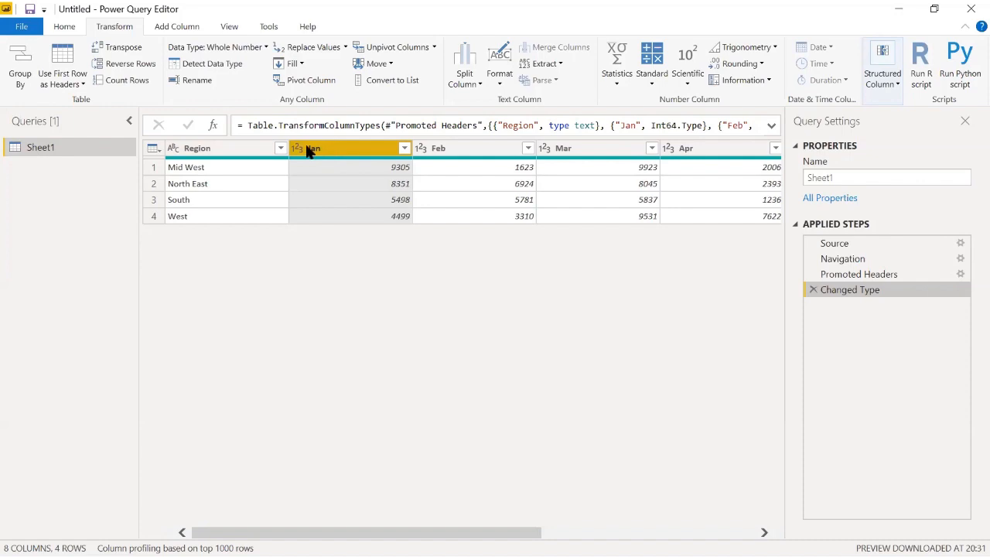
Try unpivoting the Region column with Unpivot Columns, and remove that applied step
left_click(252, 154)
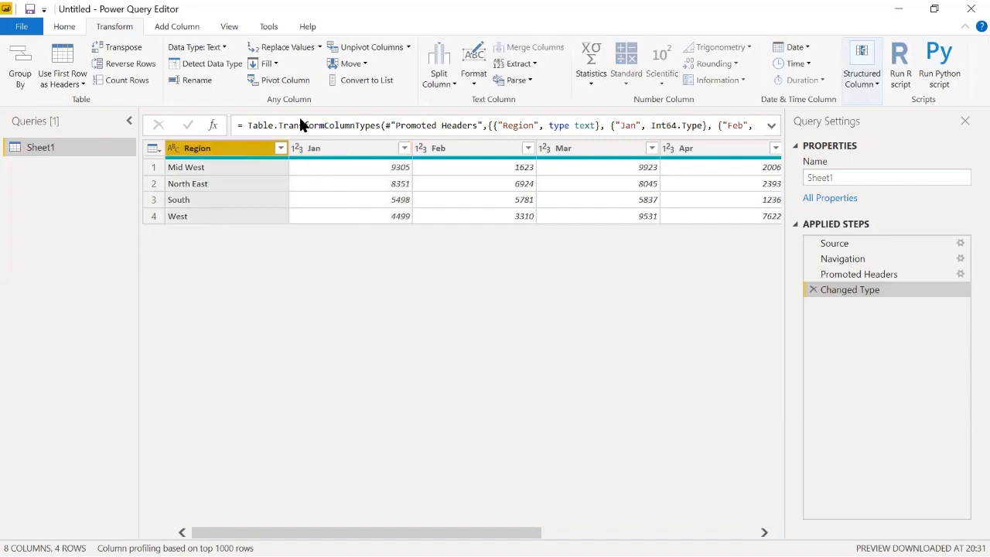
left_click(394, 44)
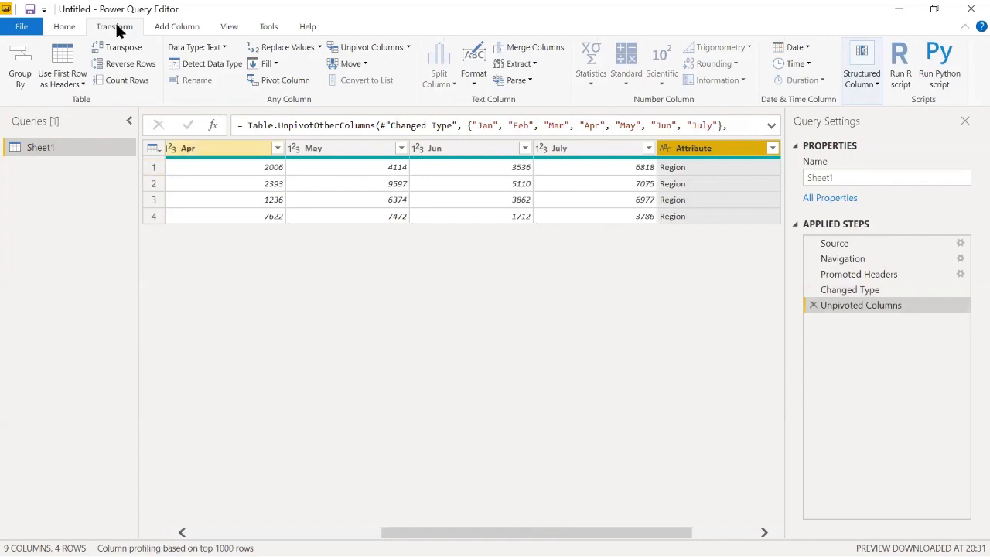
left_click(812, 304)
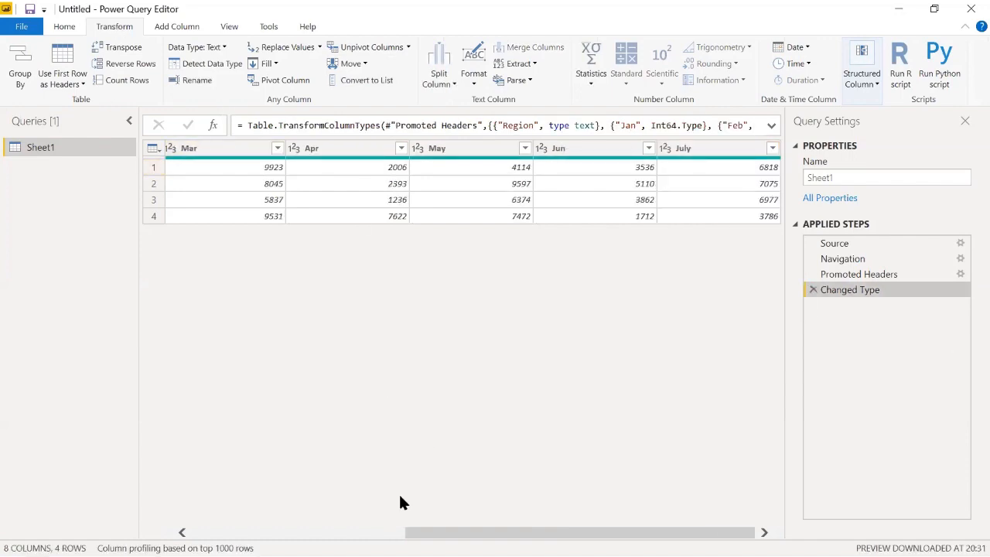
Unpivot all columns other than the selected Region column using Unpivot Other Columns
left_click_drag(410, 534, 227, 518)
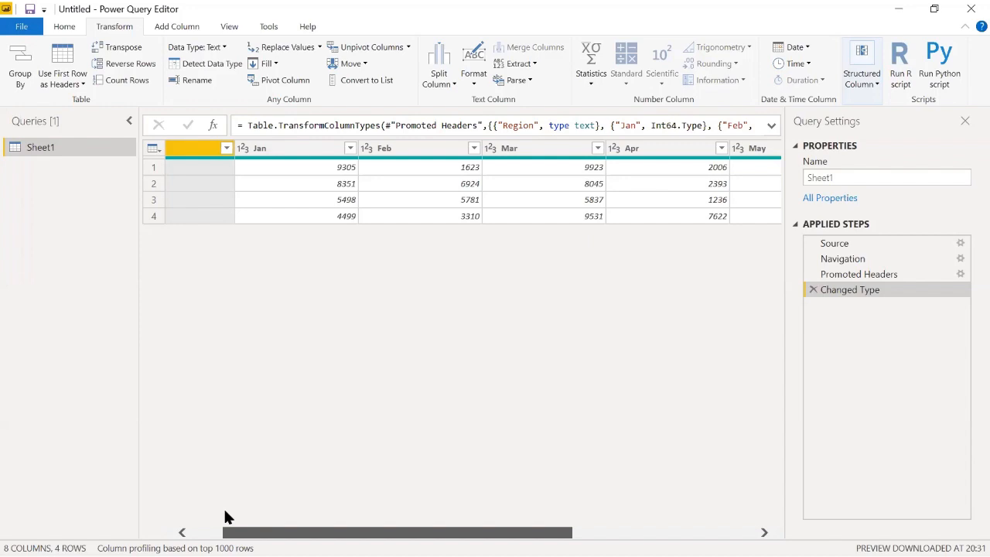
left_click_drag(225, 512, 198, 502)
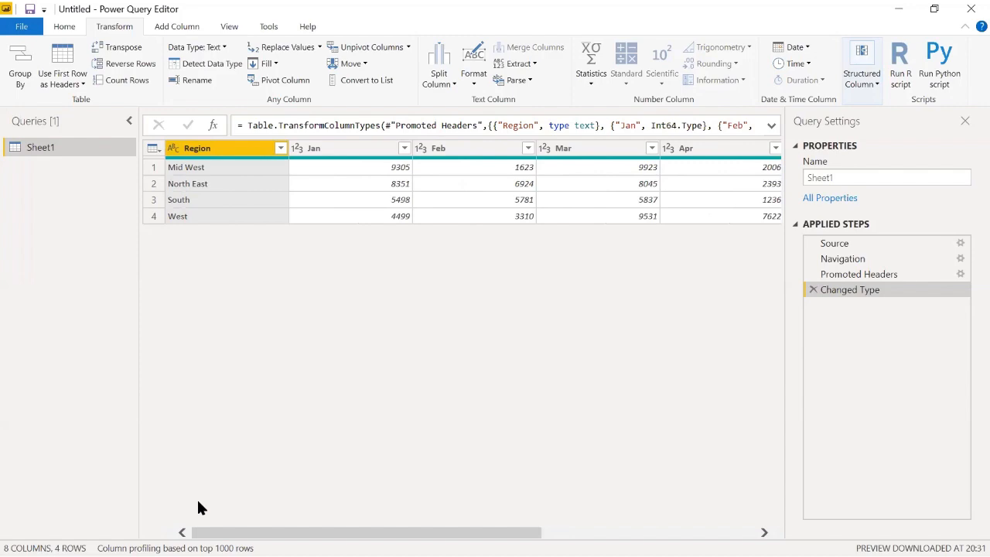
left_click(408, 47)
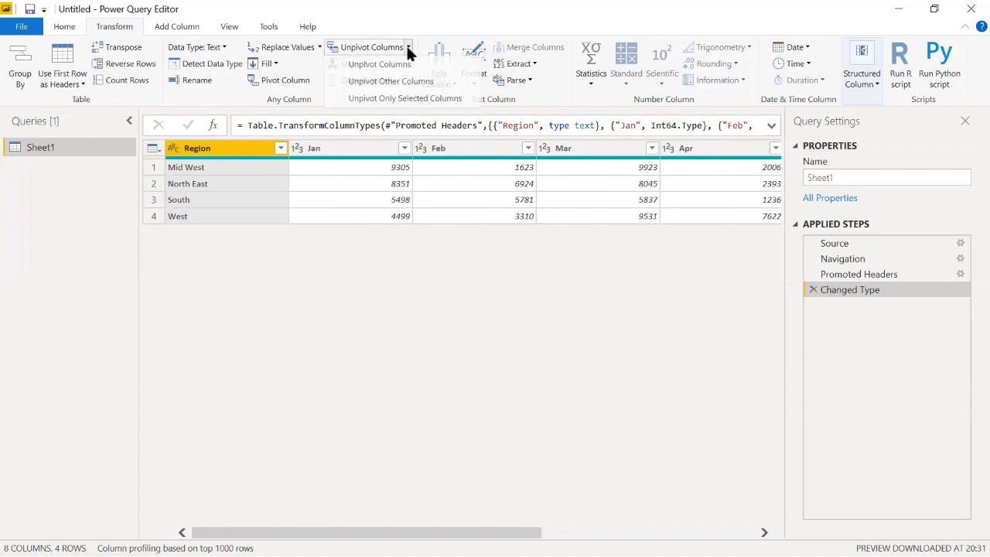
left_click(407, 47)
left_click(408, 48)
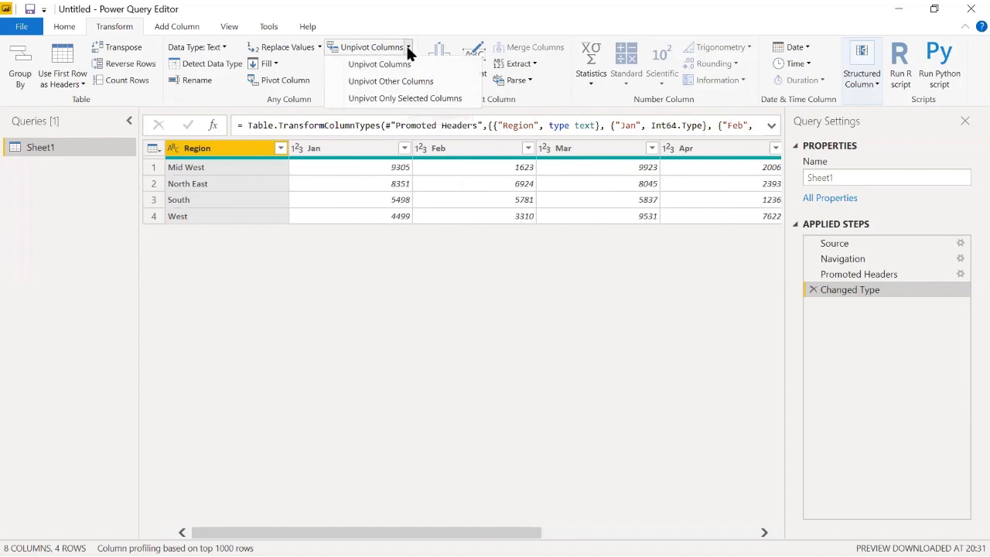
left_click(392, 82)
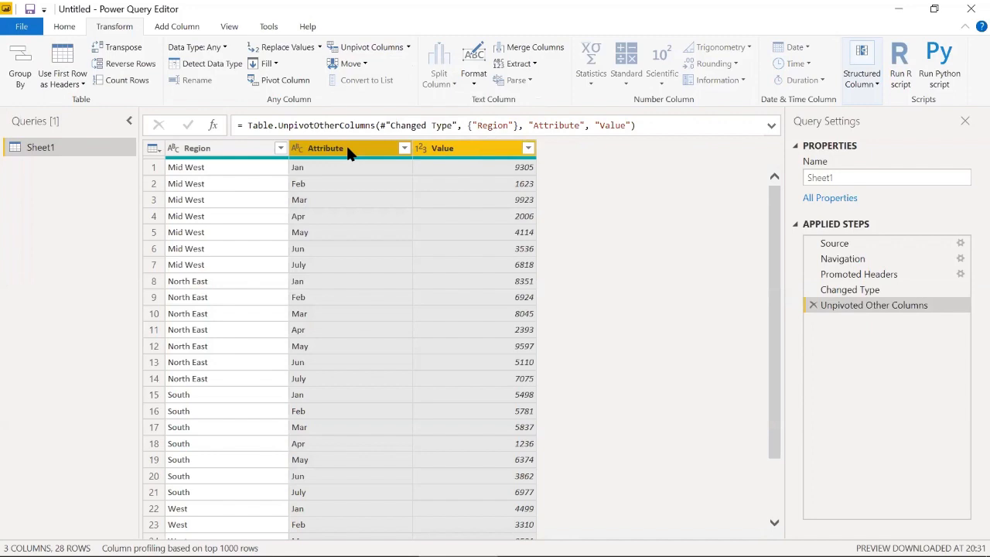
Rename the Attribute column produced by the unpivot as Months
double_click(348, 150)
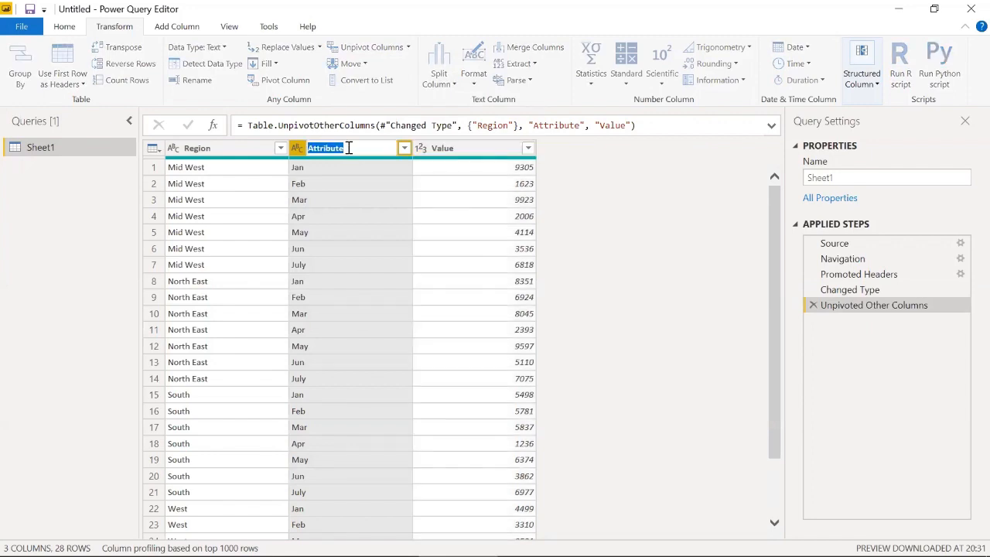
type("MOnths")
key("Left")
key("Left")
key("Left")
key("Left")
key("BackSpace")
type("o")
left_click(336, 190)
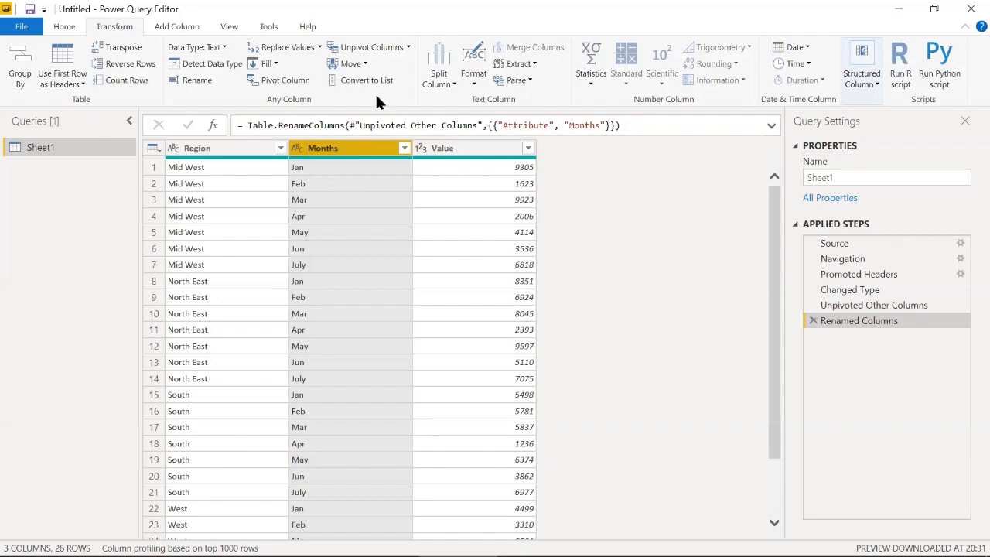
Pivot the Months column with Value as the values column, leaving the advanced options at their defaults
left_click(256, 77)
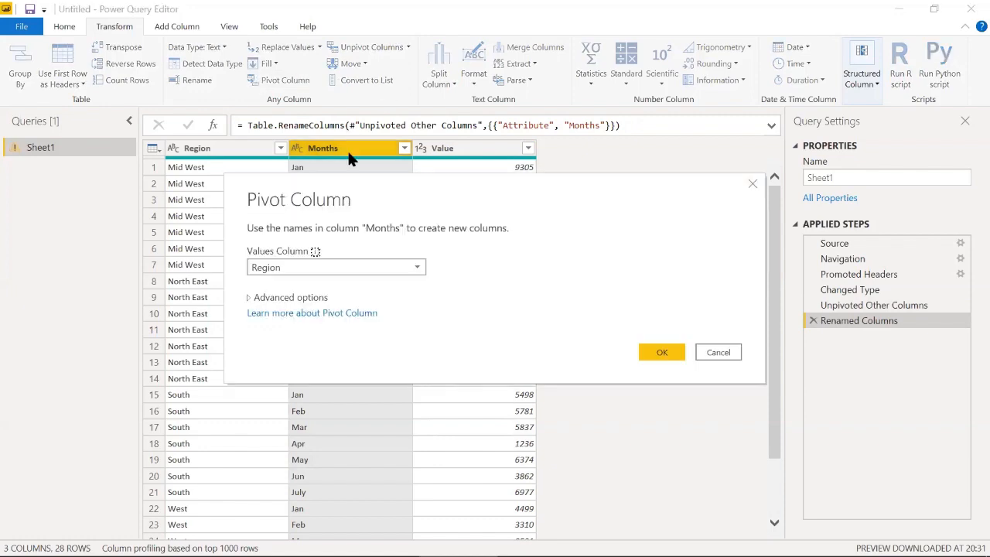
left_click(366, 267)
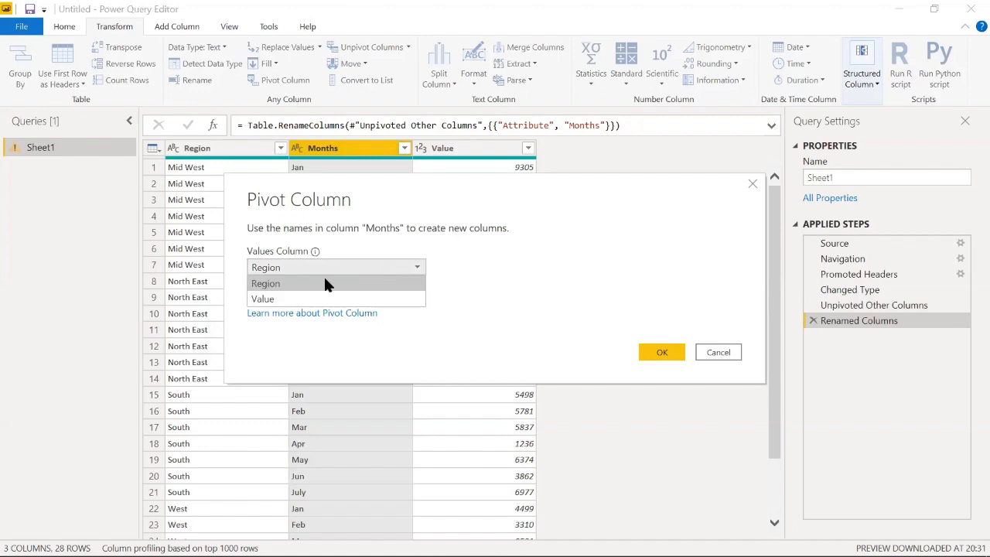
left_click(294, 295)
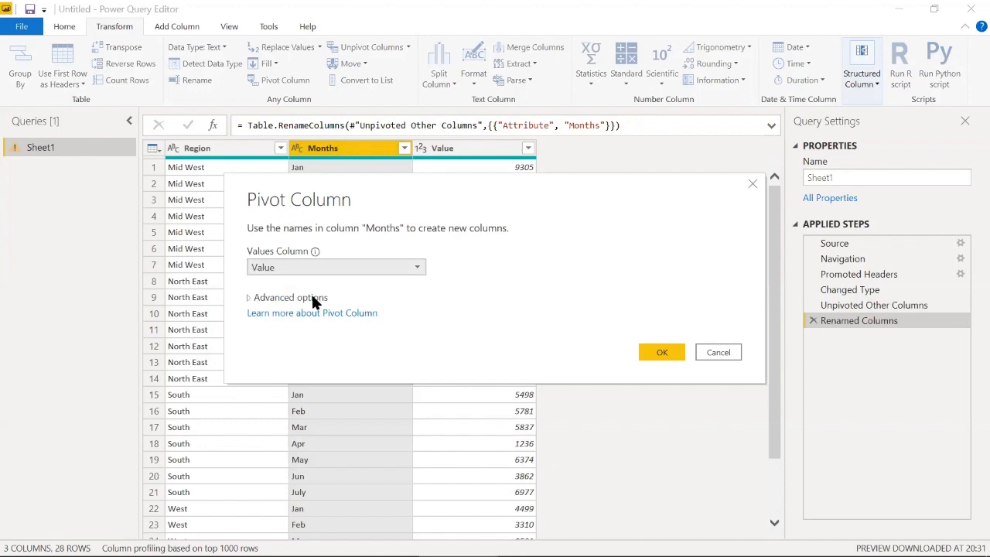
left_click(659, 352)
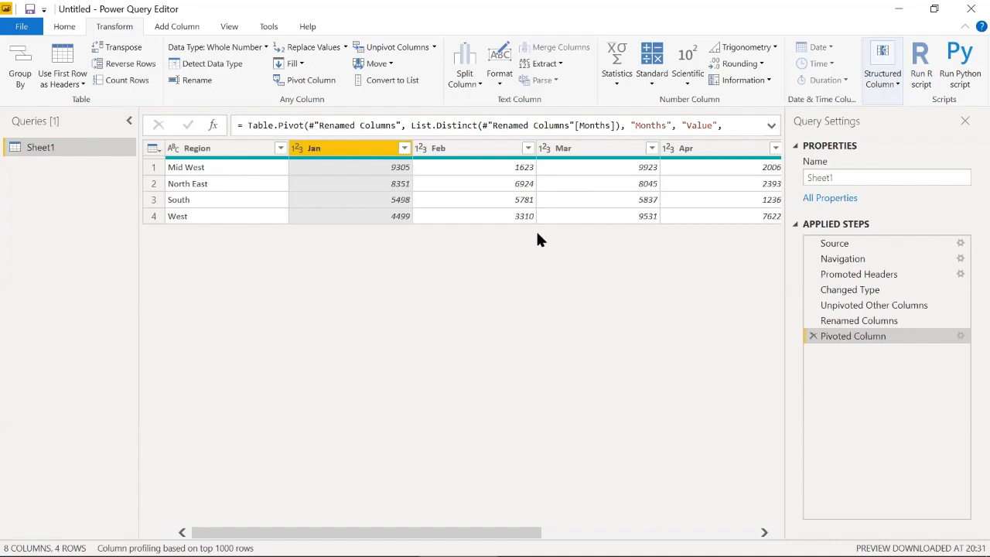
Try Unpivot Only Selected Columns on the Region column of the pivoted table, and remove that applied step
left_click(207, 149)
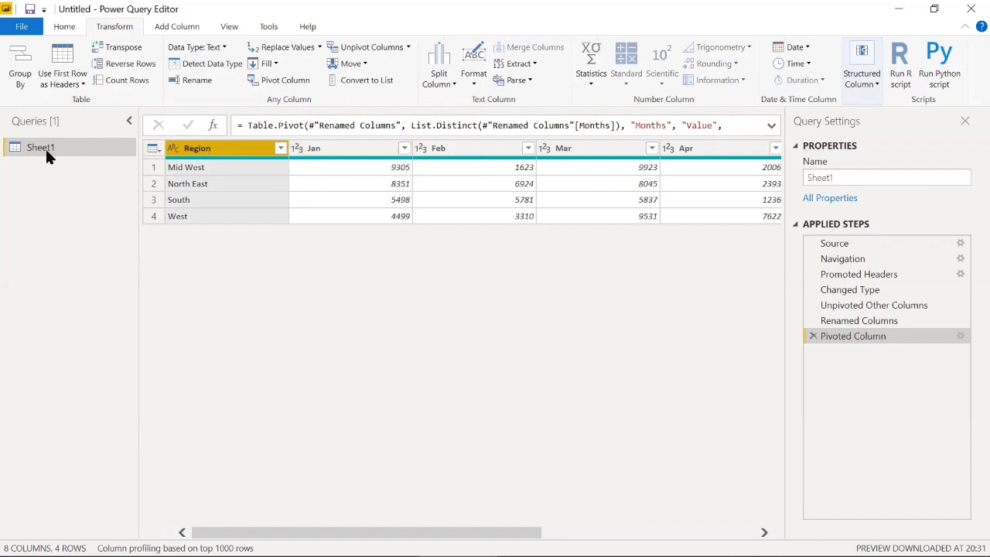
left_click(406, 48)
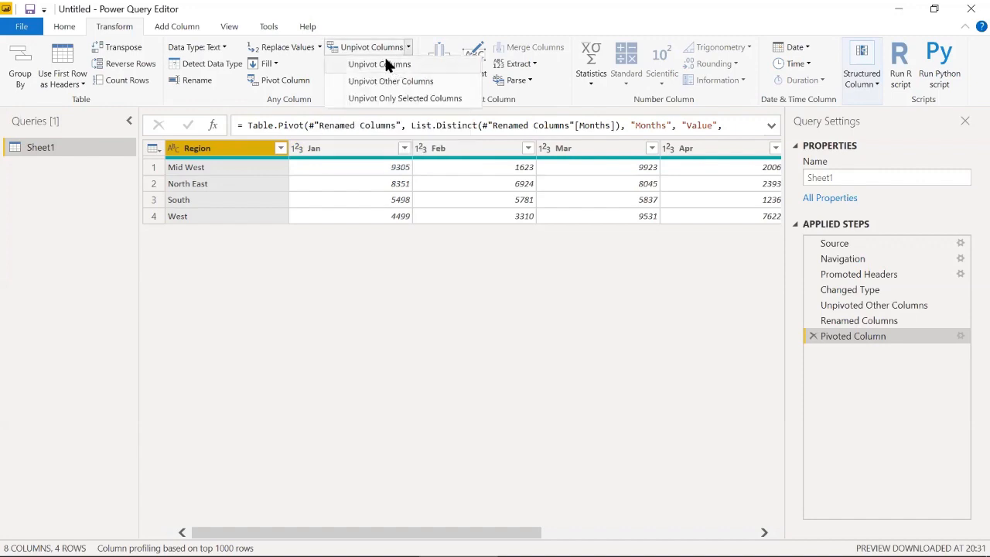
left_click(385, 99)
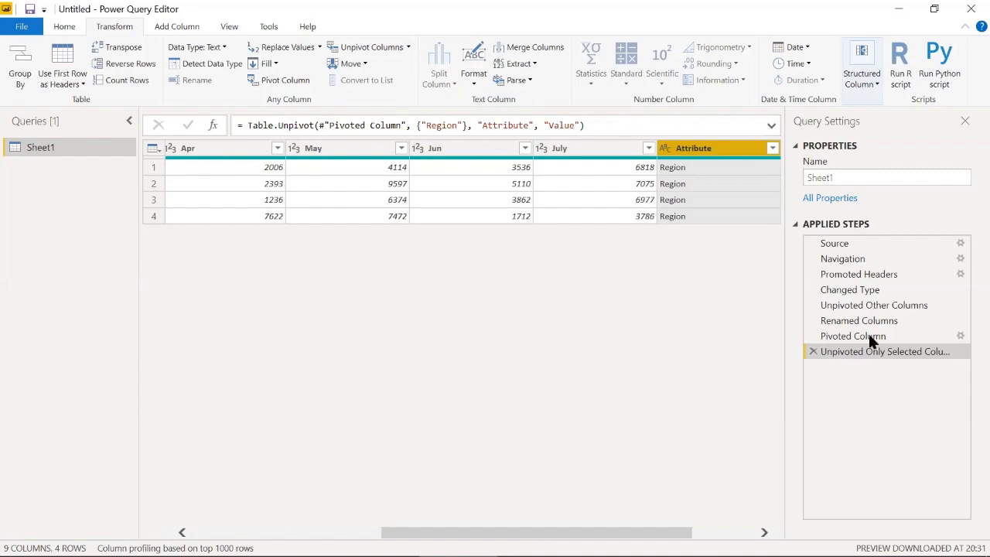
left_click(813, 352)
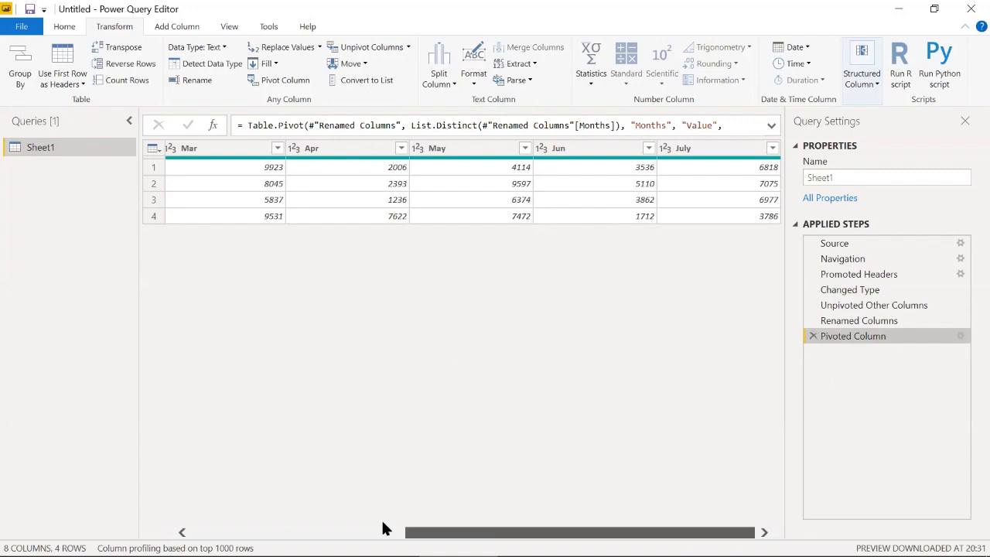
left_click(356, 530)
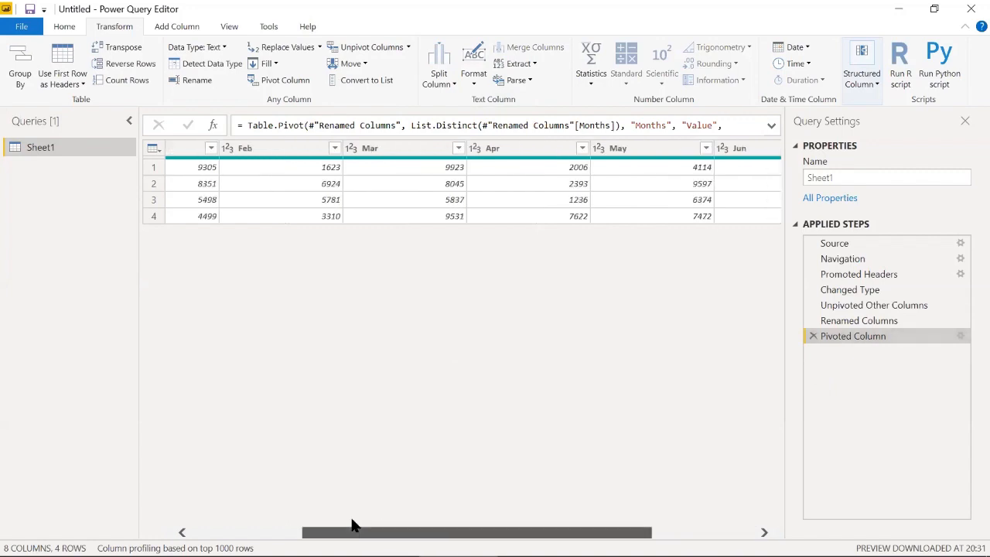
left_click(175, 522)
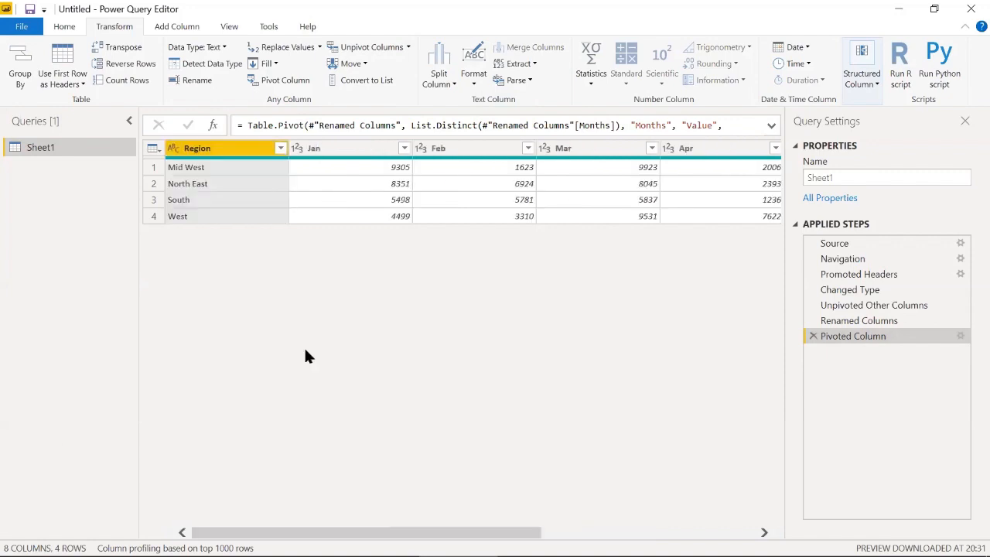